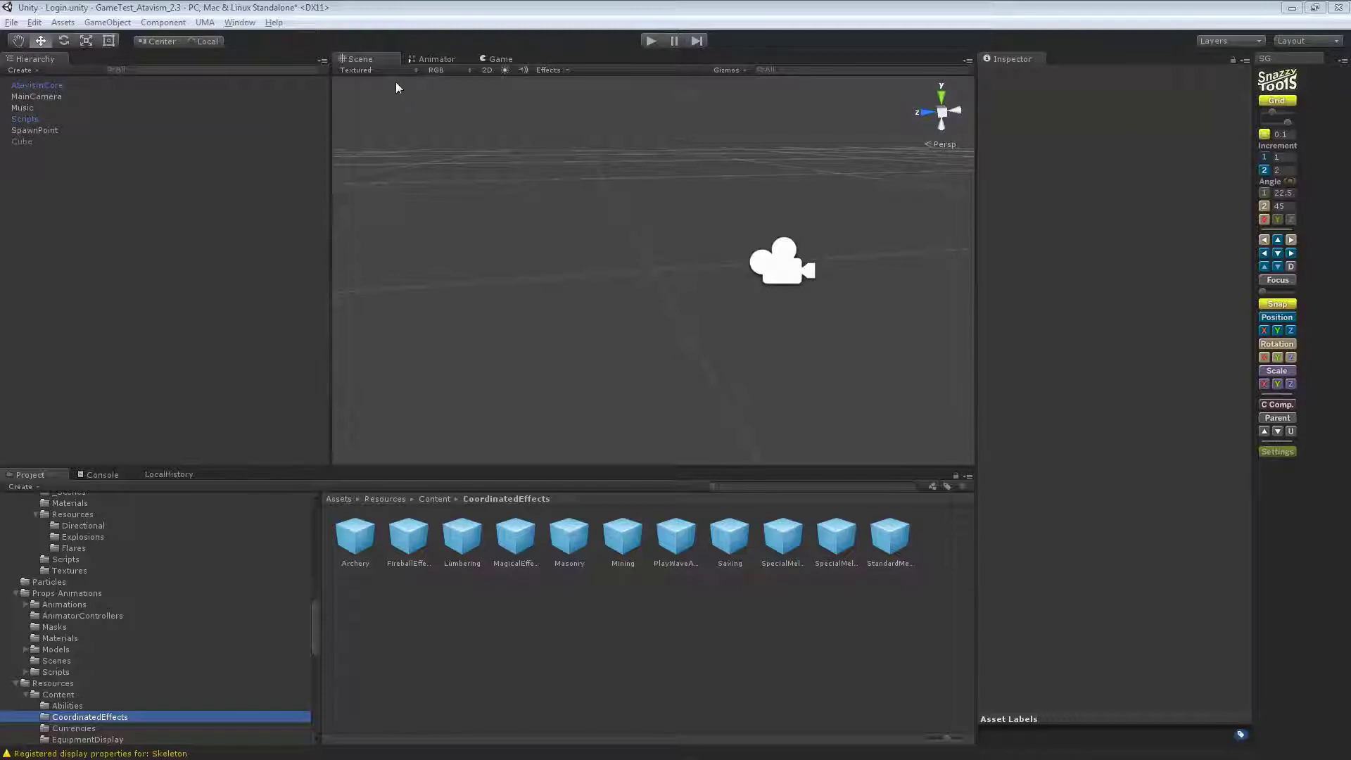
Inspect the Idle and MagicCasting transitions and preview the MagicCasting blend on the character
click(433, 61)
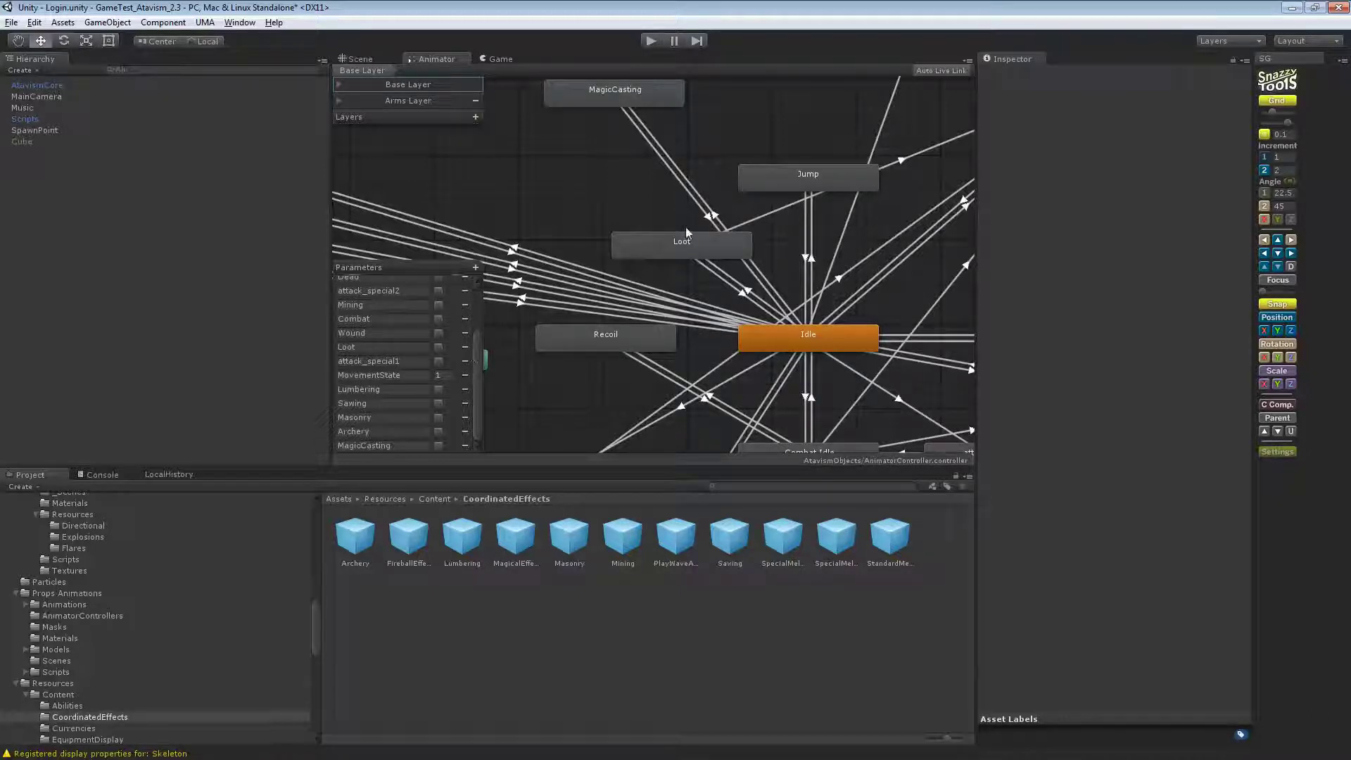
click(716, 218)
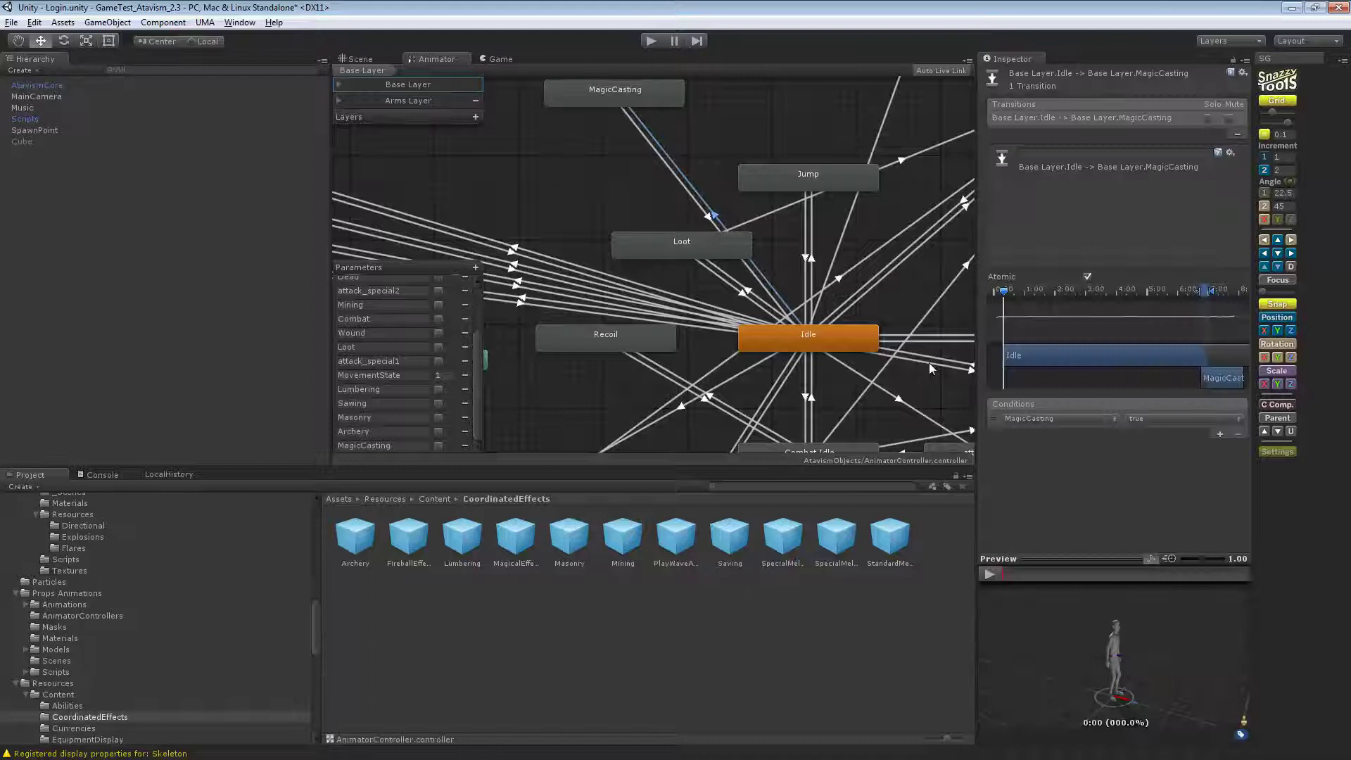
click(709, 221)
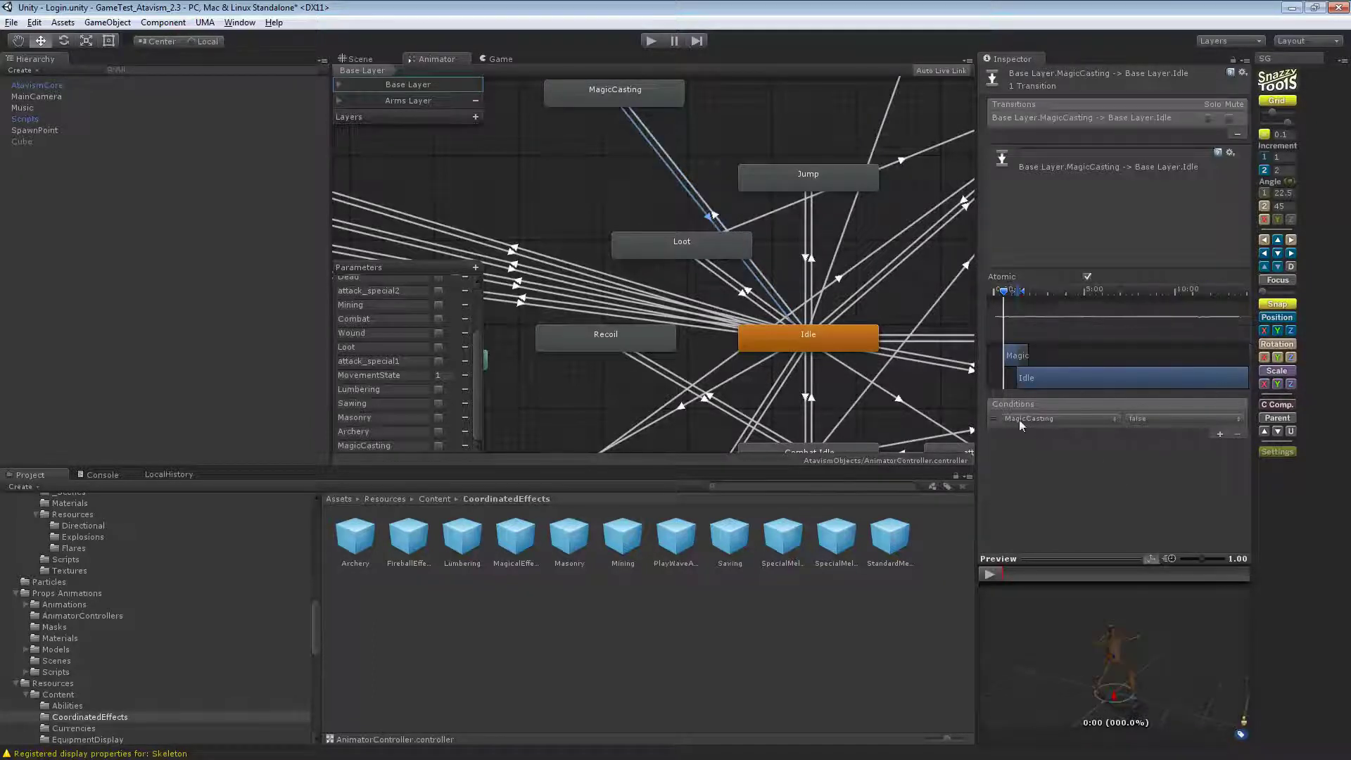
click(994, 573)
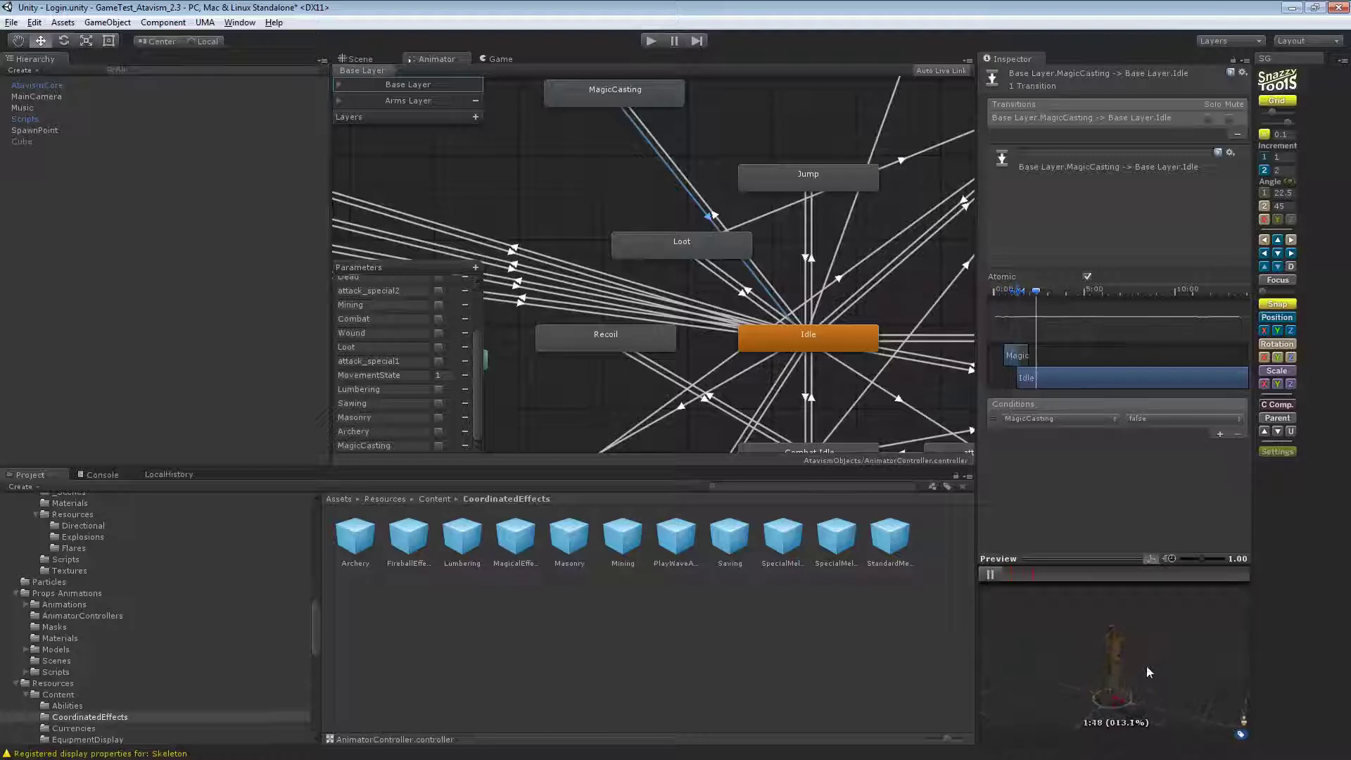
click(989, 575)
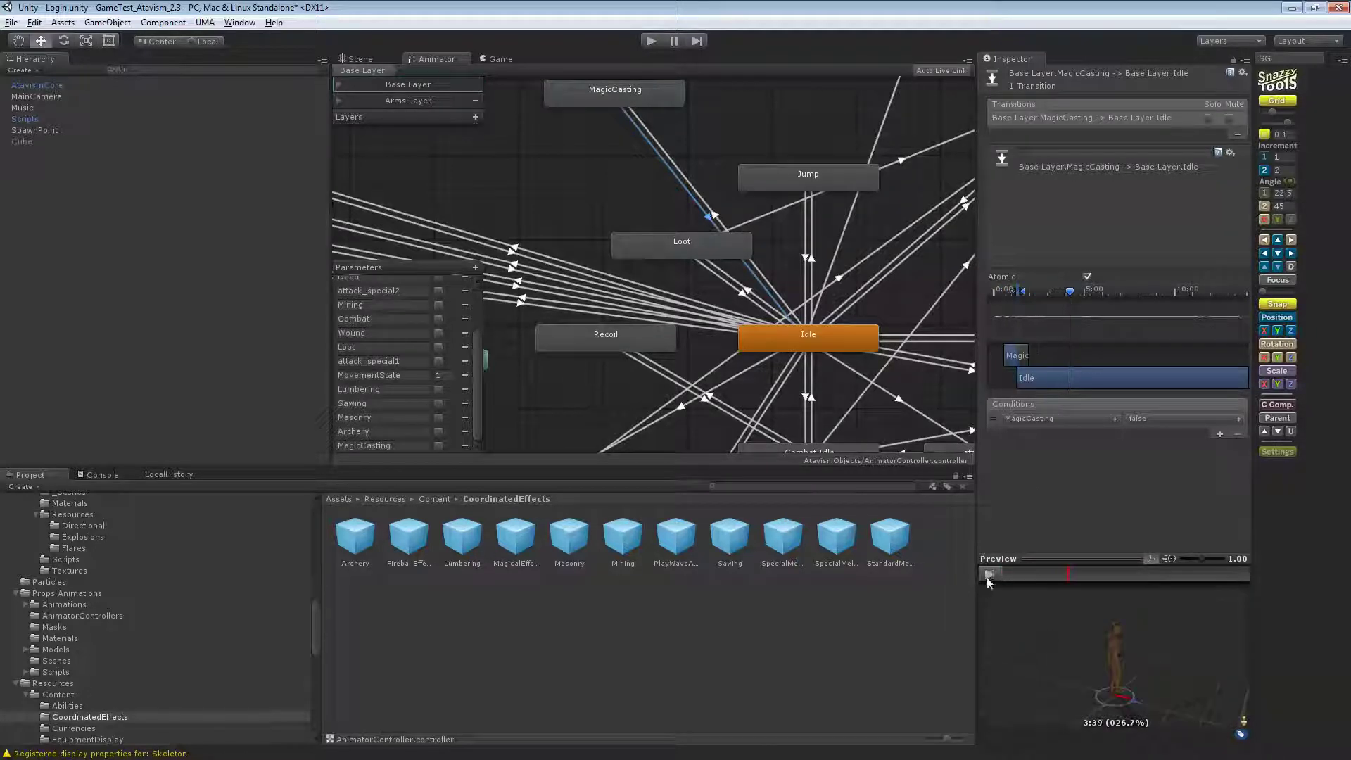
click(716, 218)
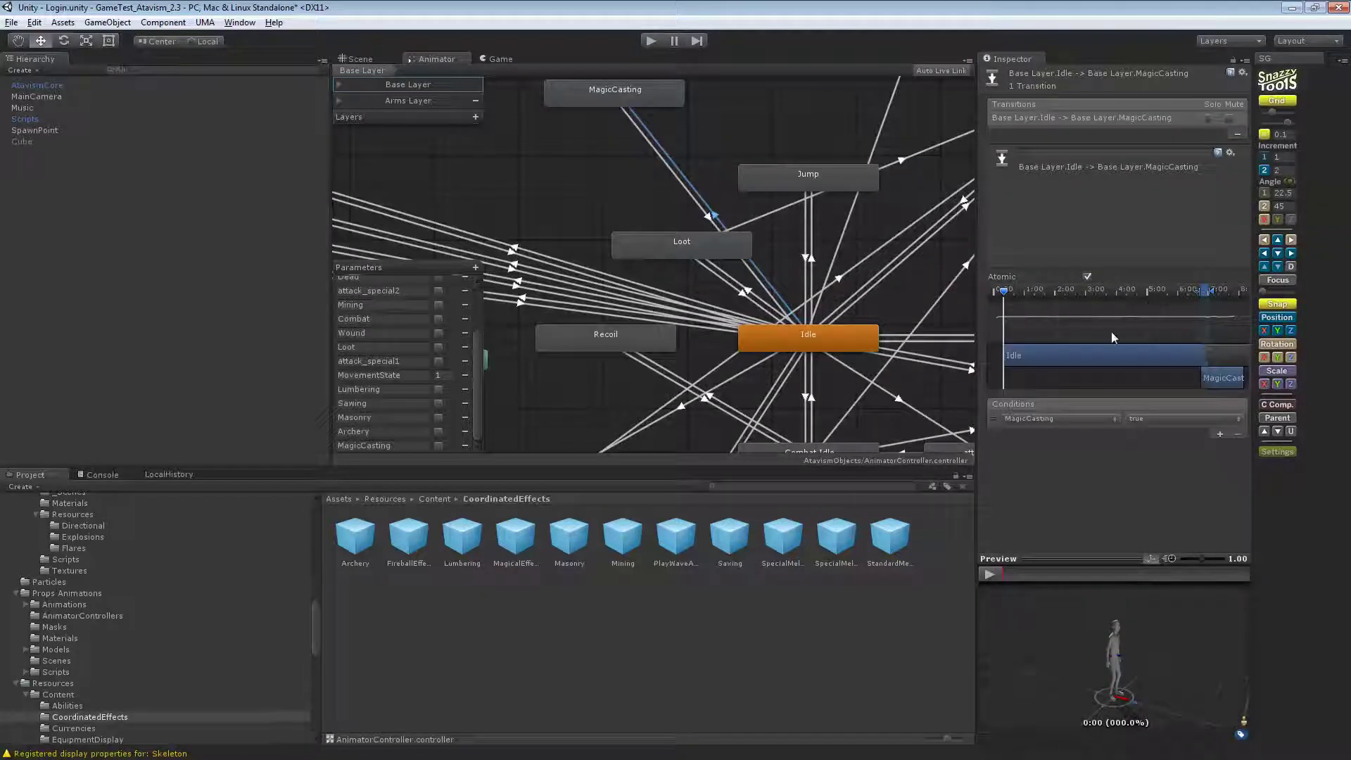
click(988, 575)
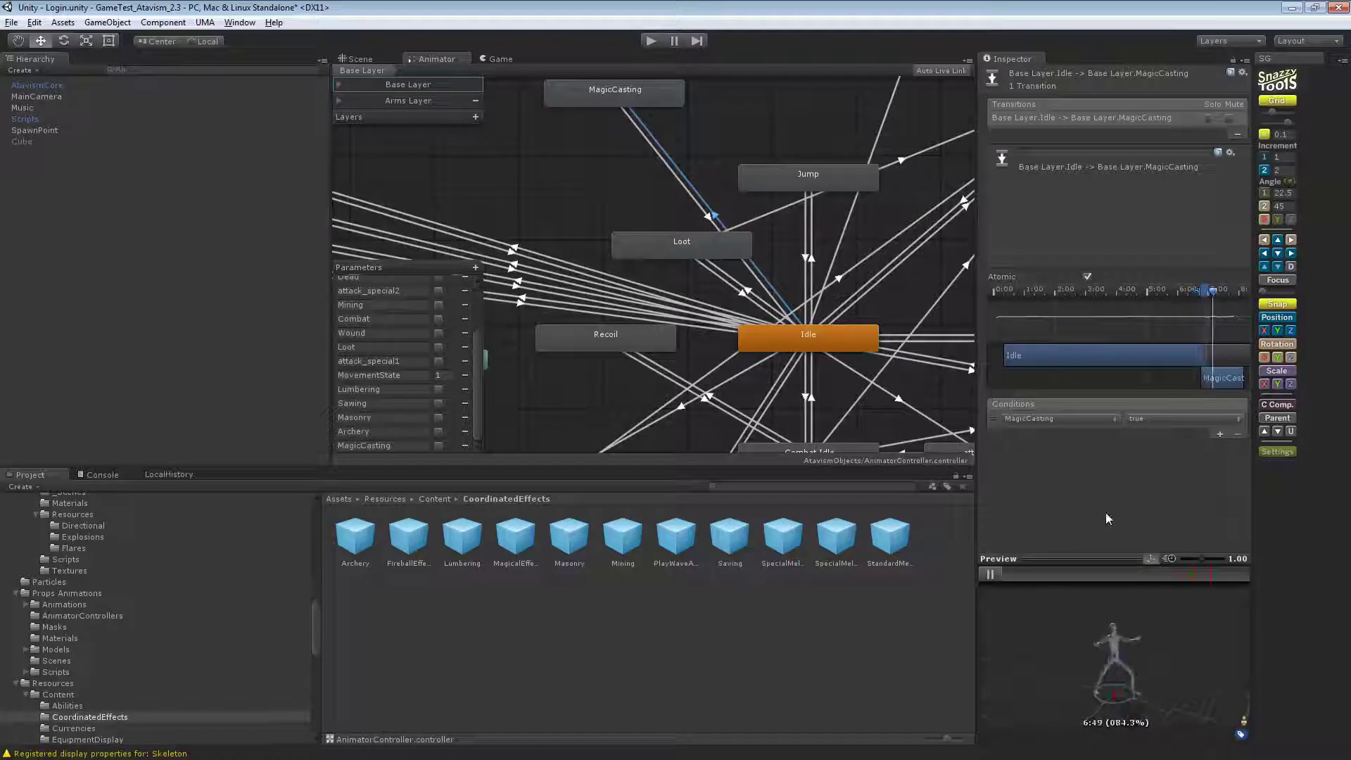
click(989, 575)
Return to the Scene view and open the Atavism Online editor
click(359, 60)
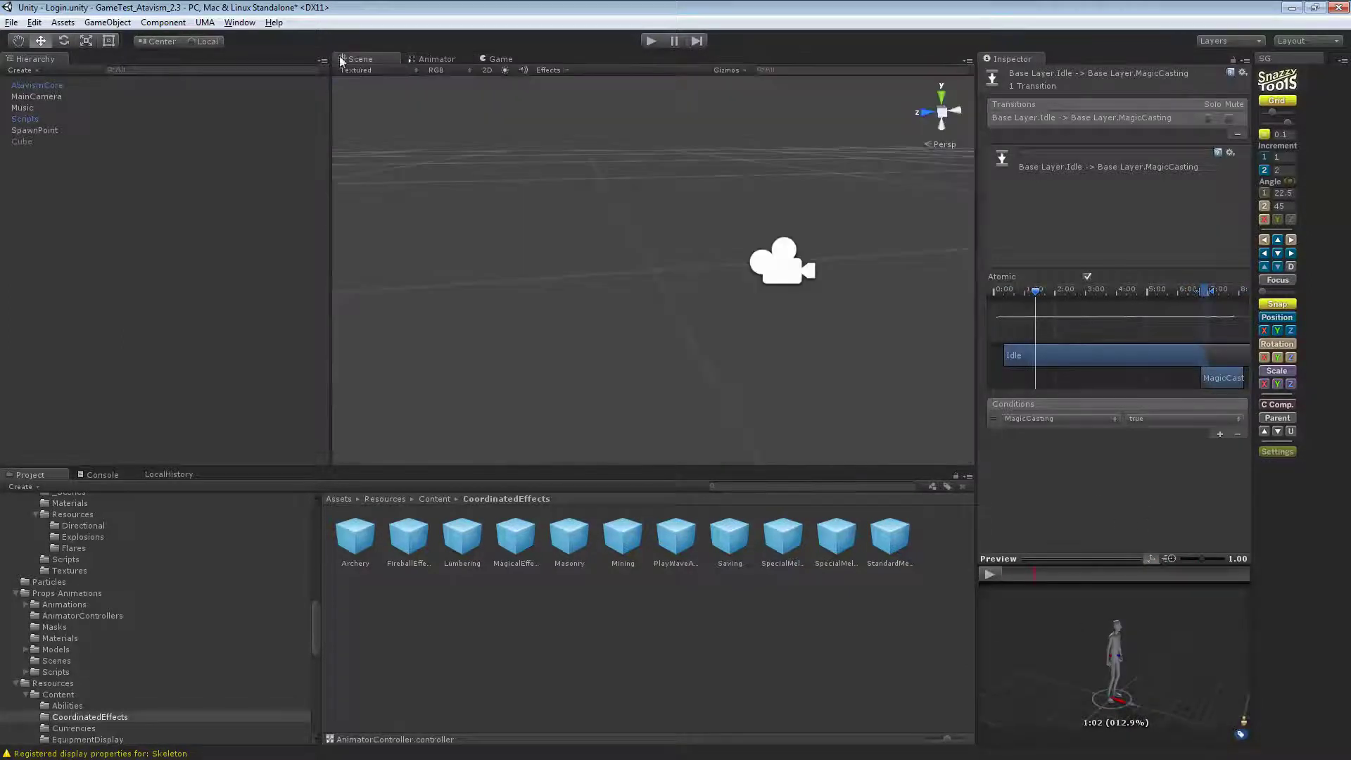
click(240, 23)
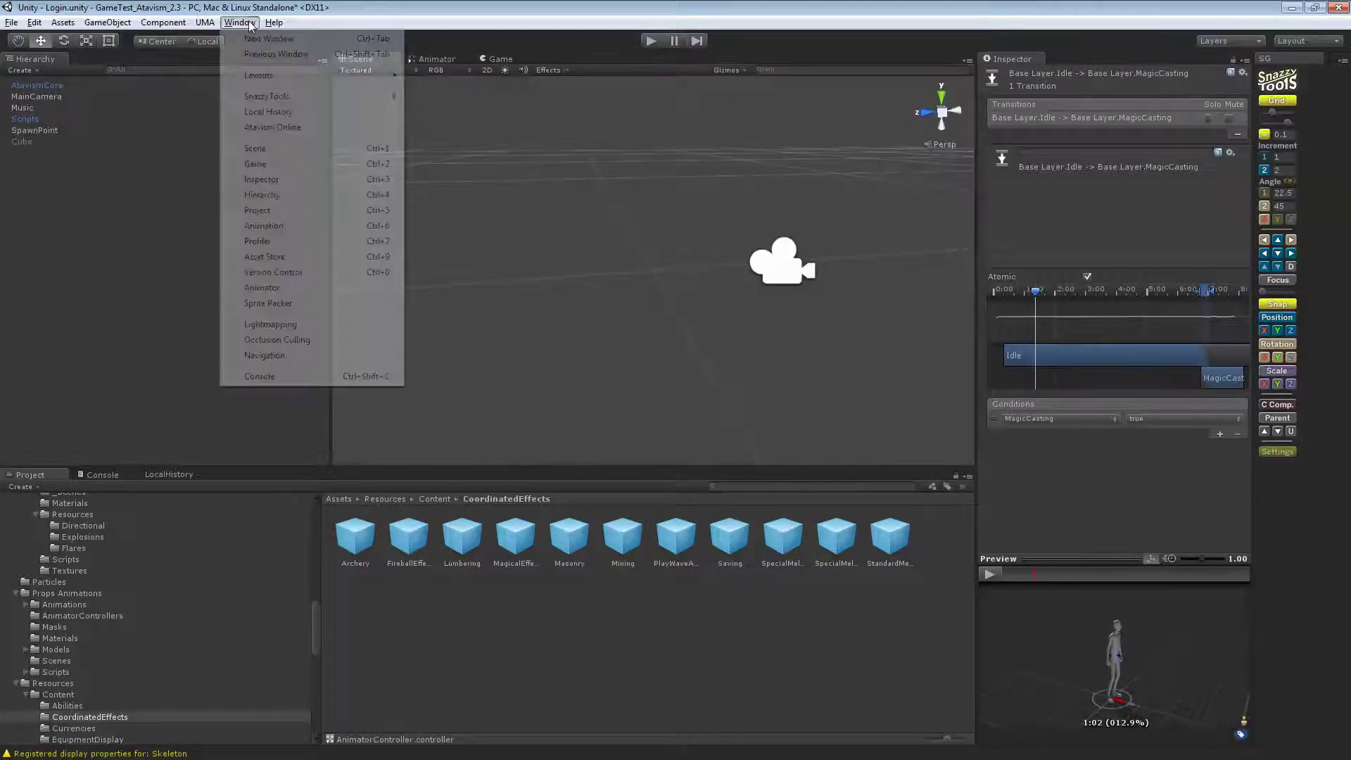
click(273, 127)
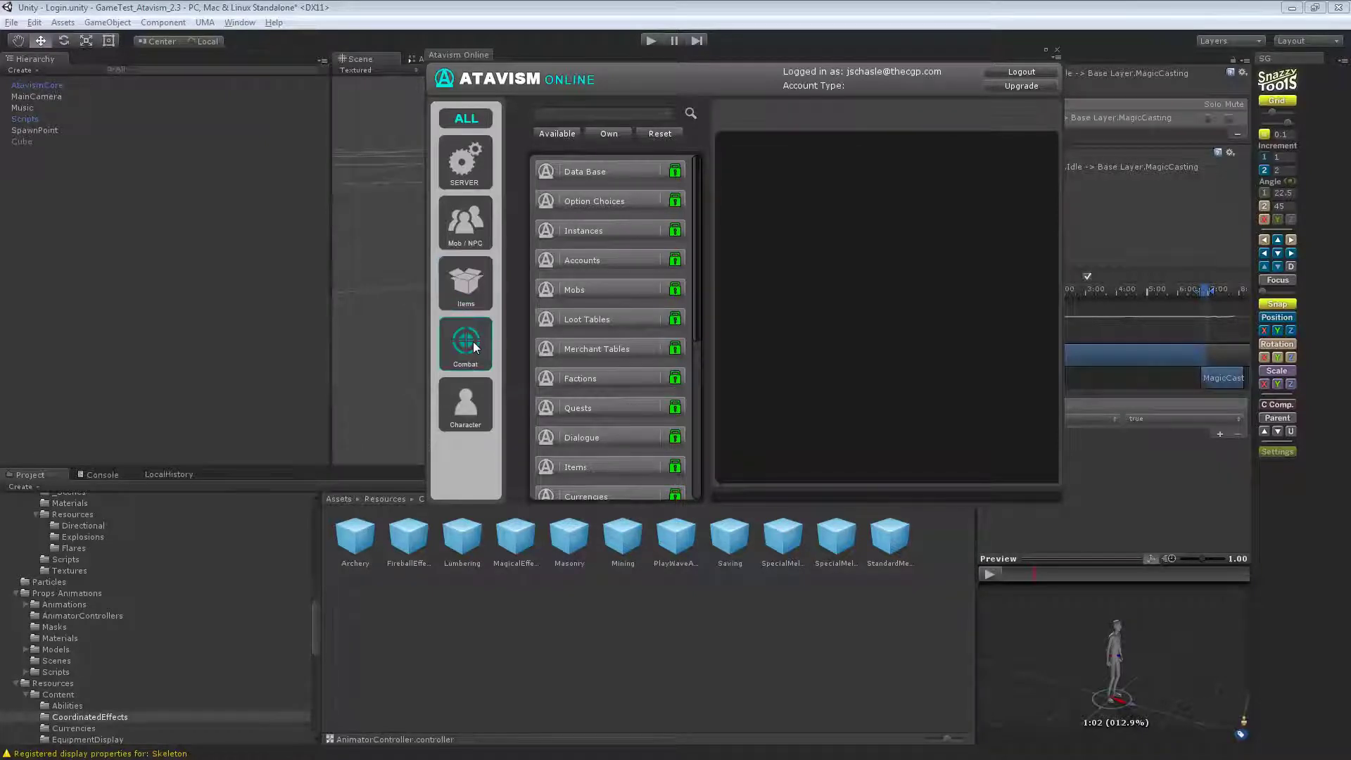
Load the existing 11. White Magic skill in the Combat Skills editor
click(465, 343)
click(612, 172)
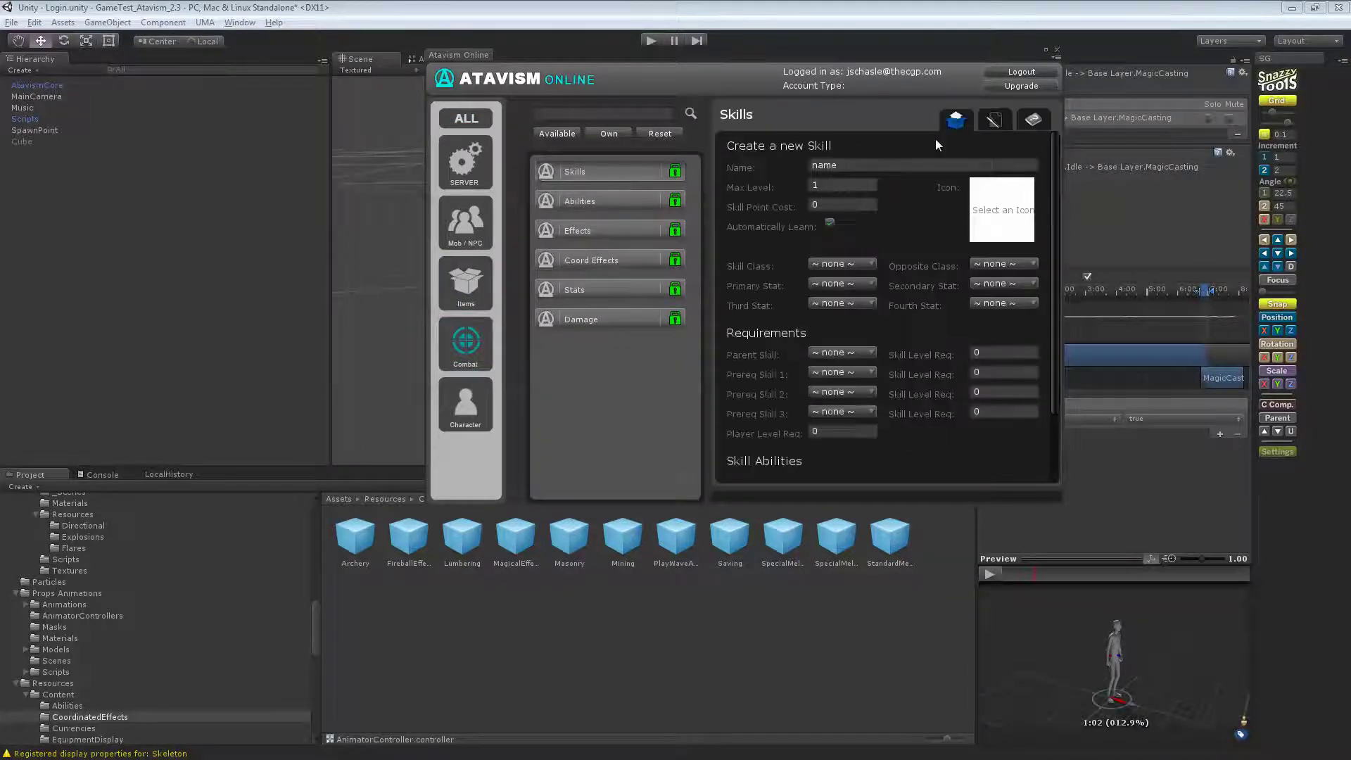
click(996, 118)
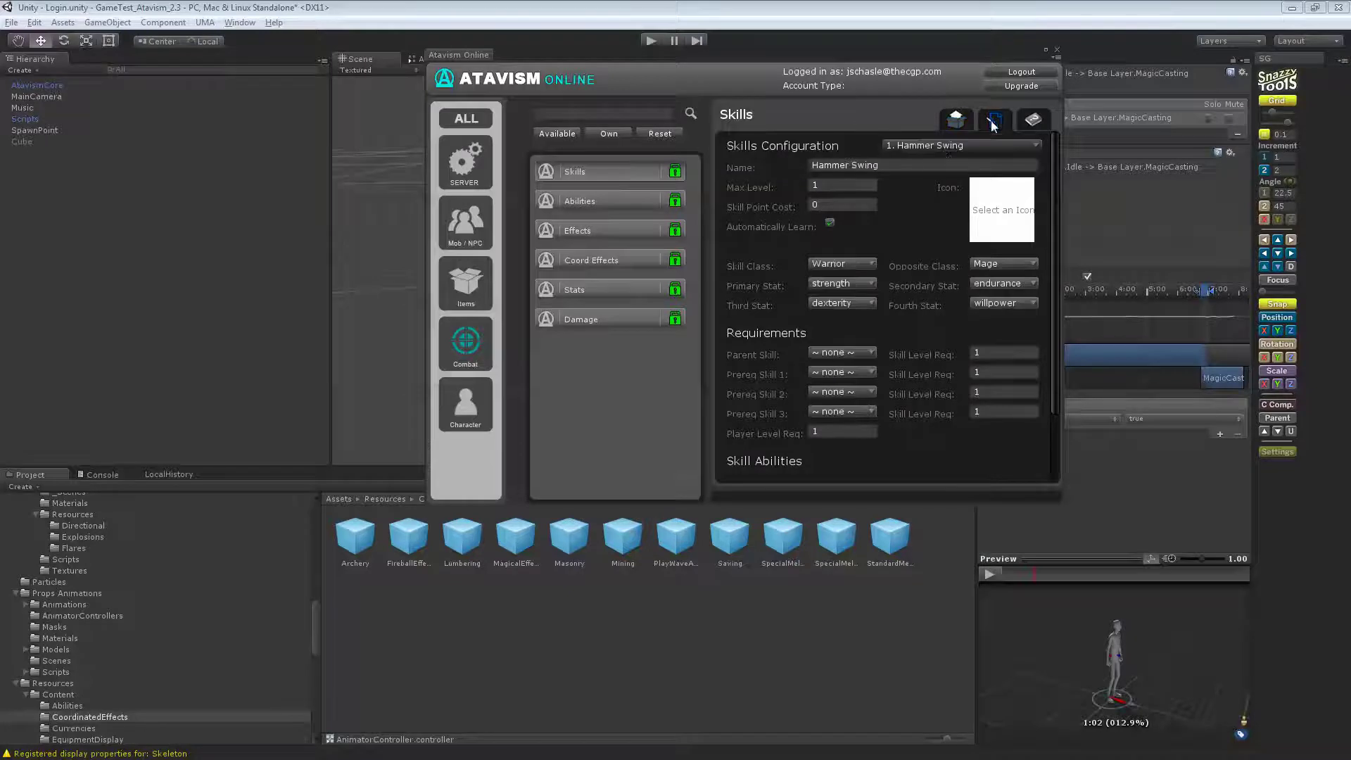
click(945, 145)
click(939, 287)
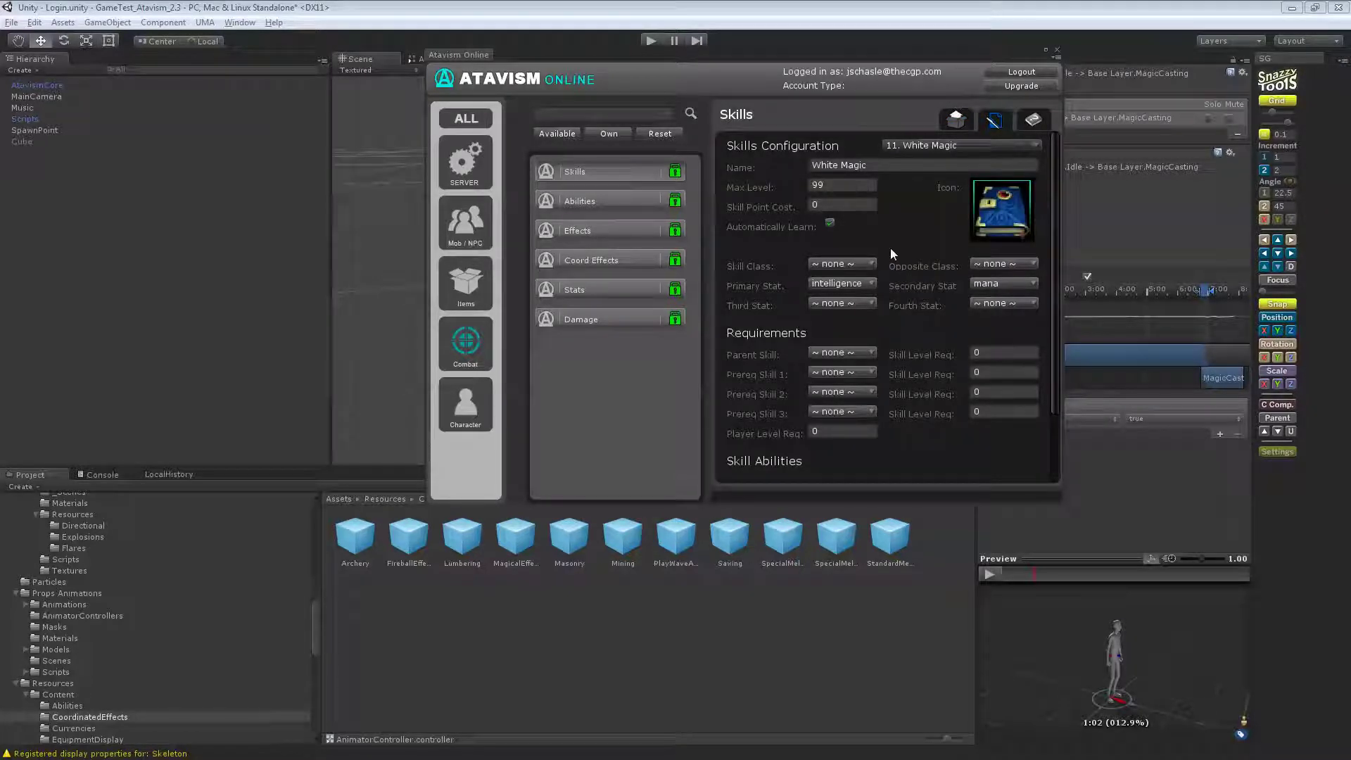
scroll(889, 248, down, 3)
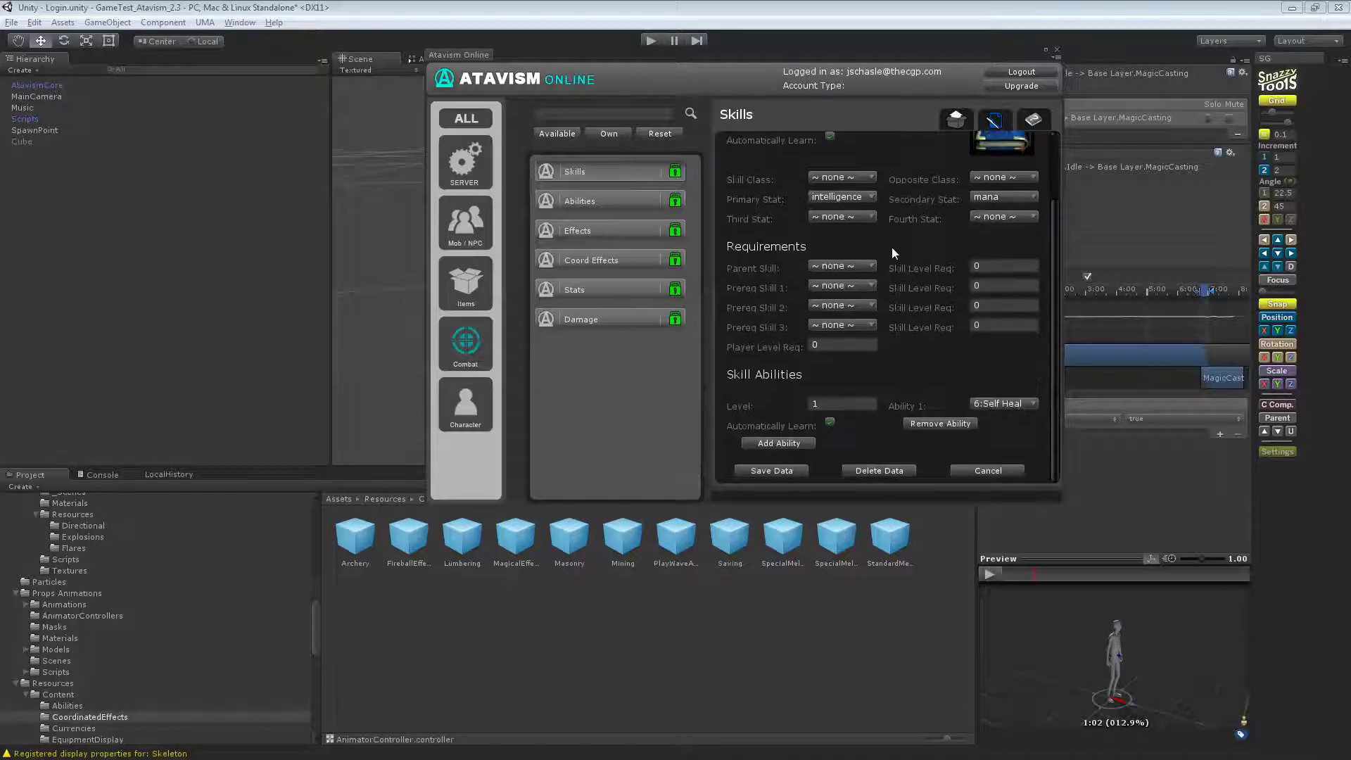
Create a Restore effect named Small Healing with the item_magicBook icon
click(592, 231)
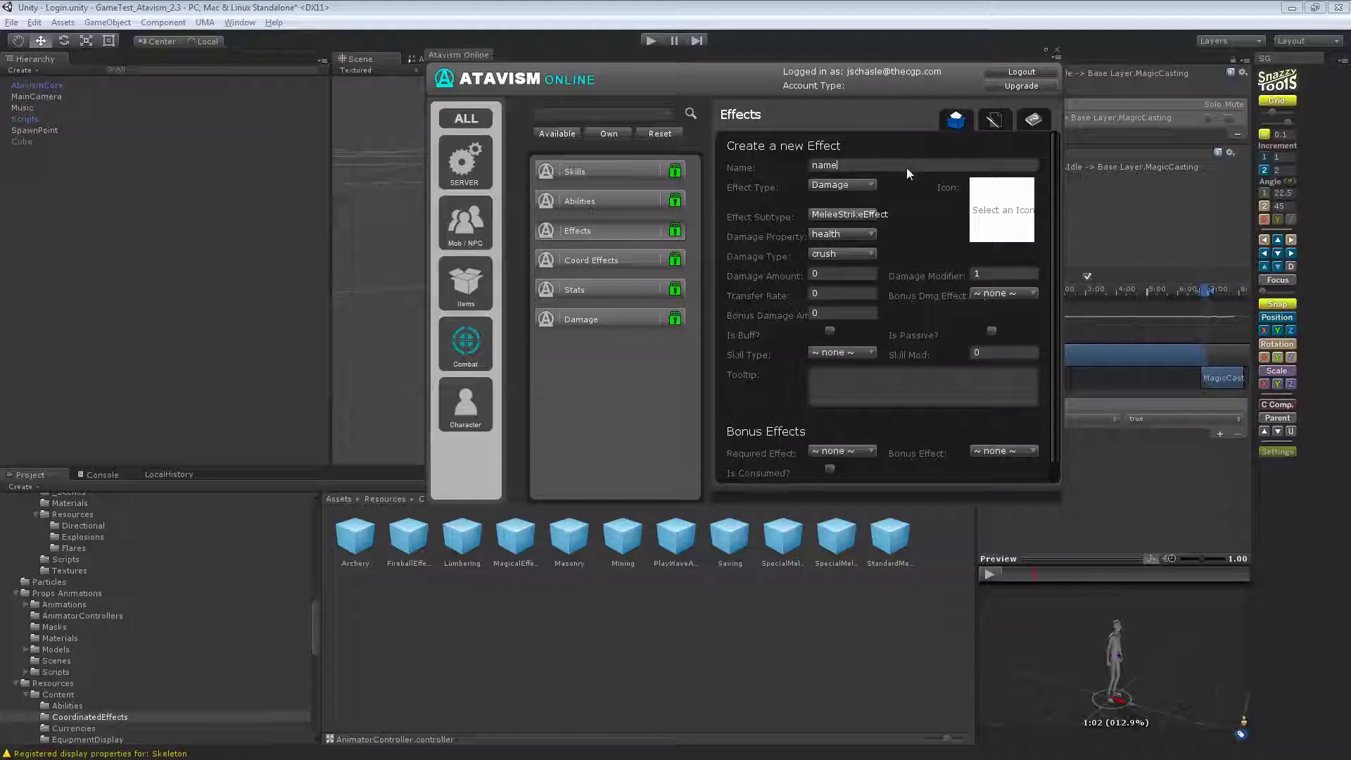
key(BackSpace)
key(BackSpace)
key(BackSpace)
text(Sm)
text(all Healing)
click(841, 185)
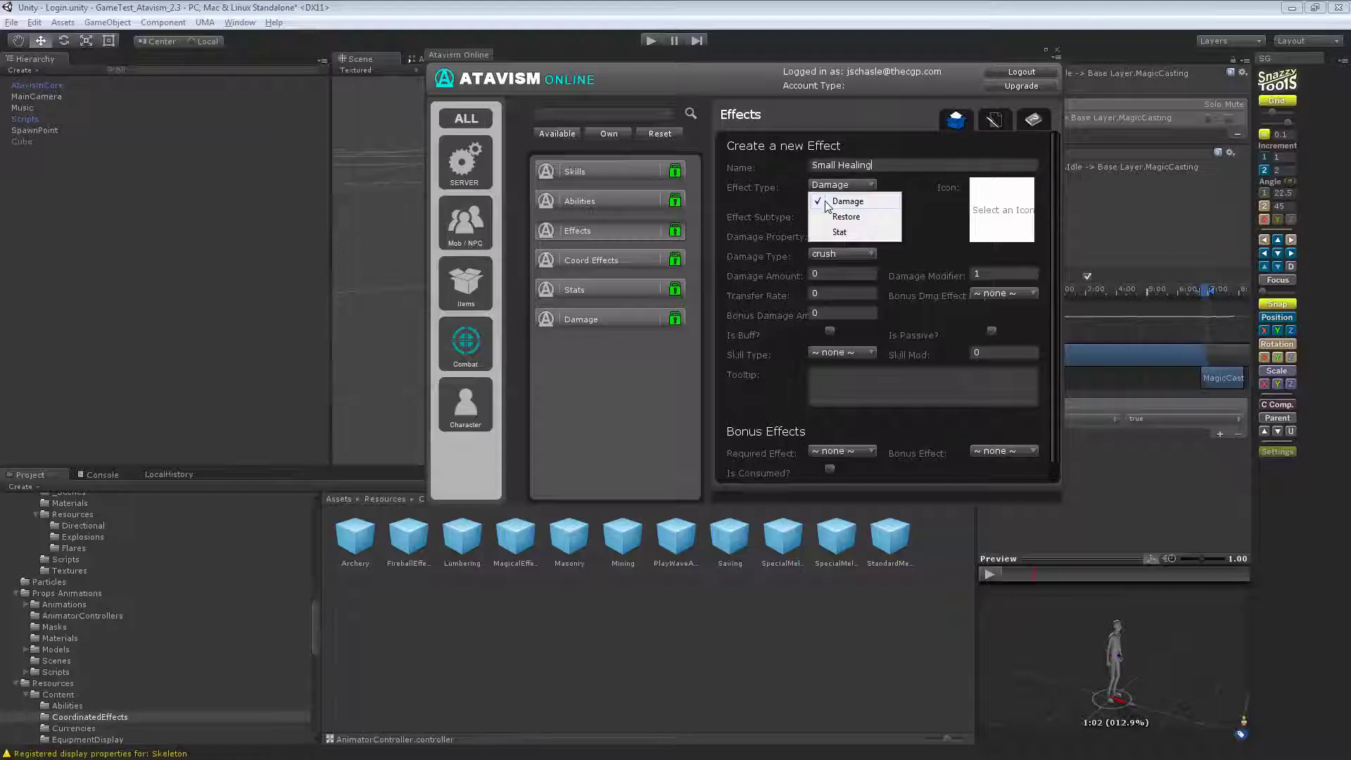
click(838, 212)
click(998, 210)
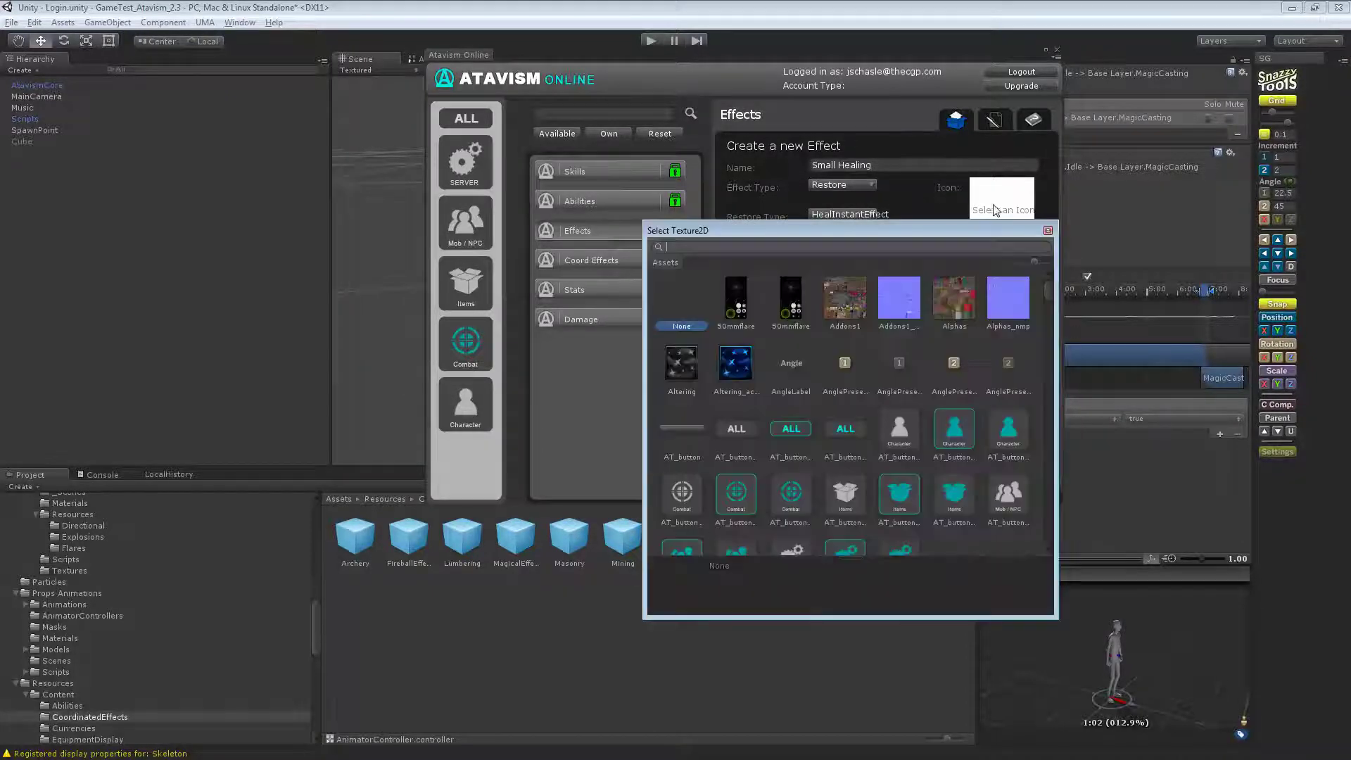
text(magi)
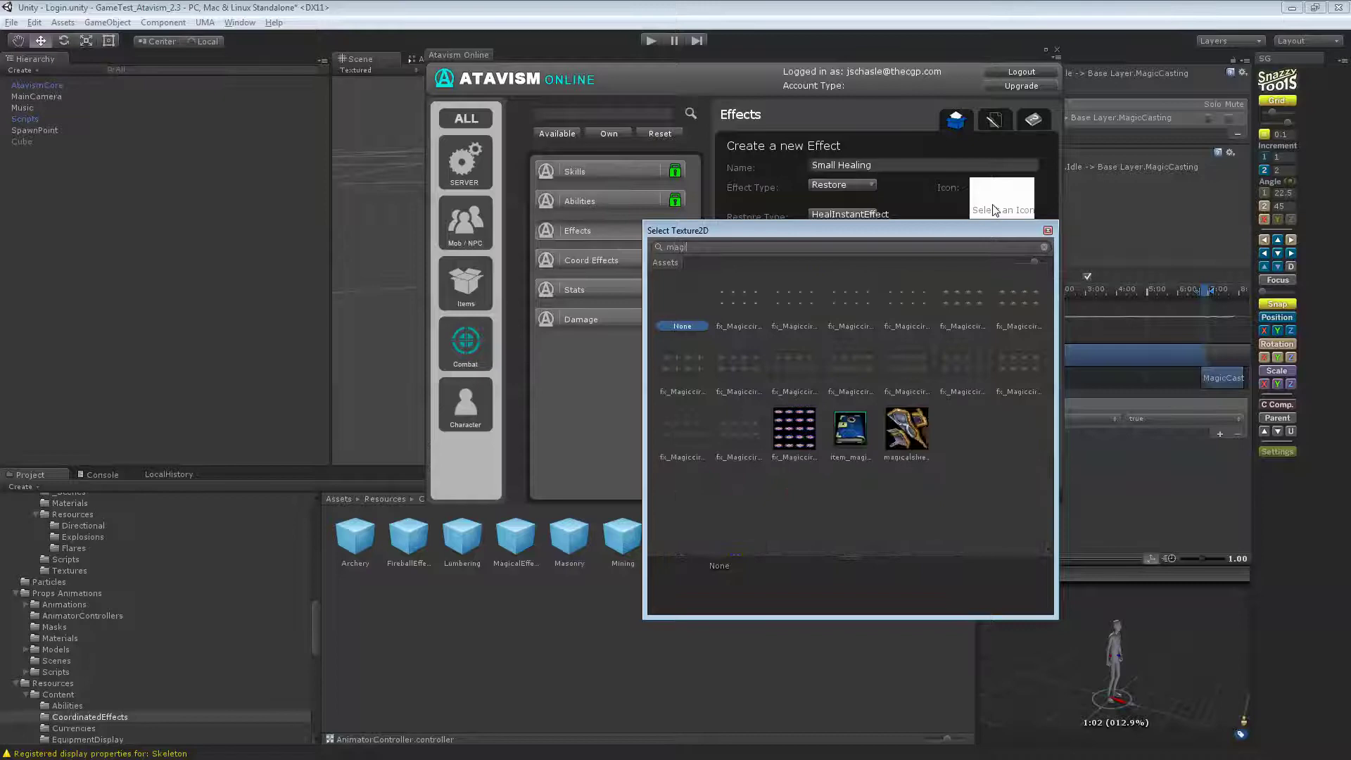
click(848, 432)
double_click(847, 432)
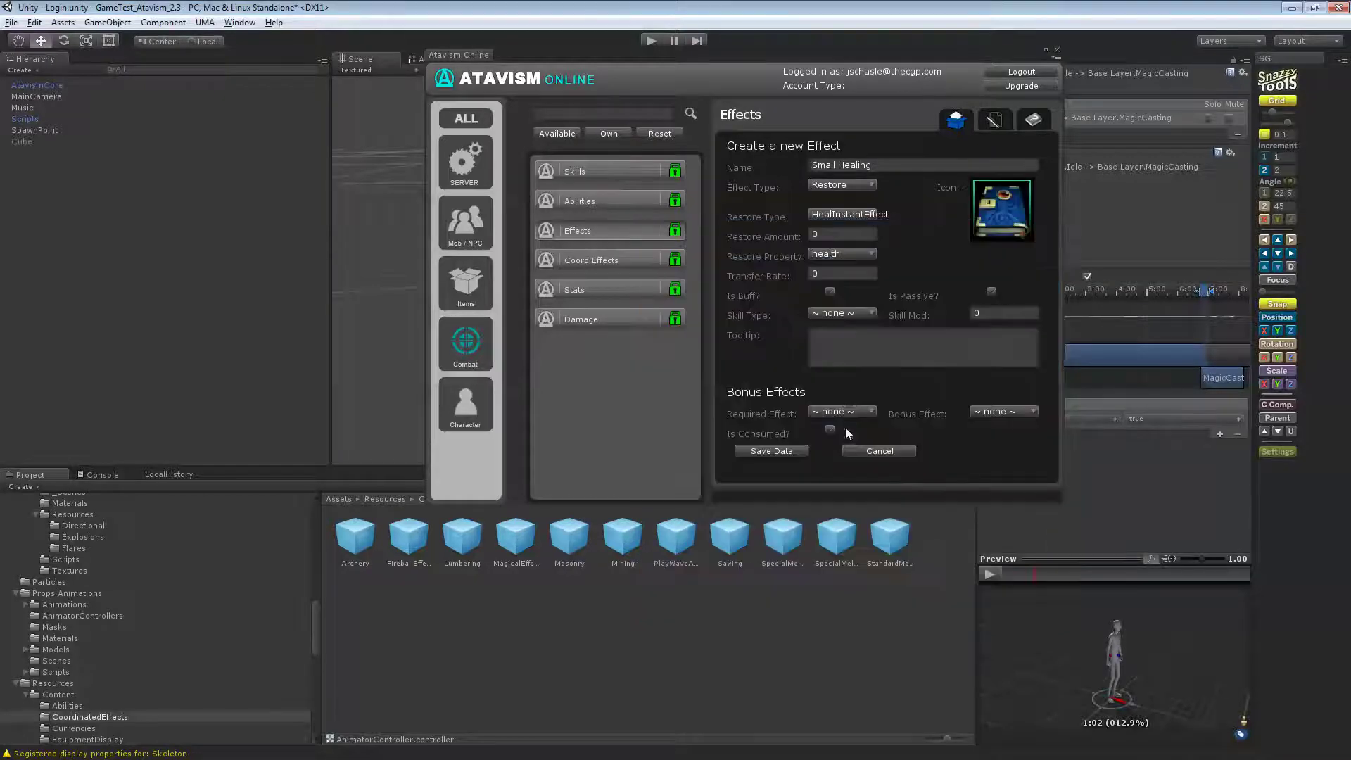
Keep HealInstantEffect, set Restore Amount to 10, and save the effect
click(852, 214)
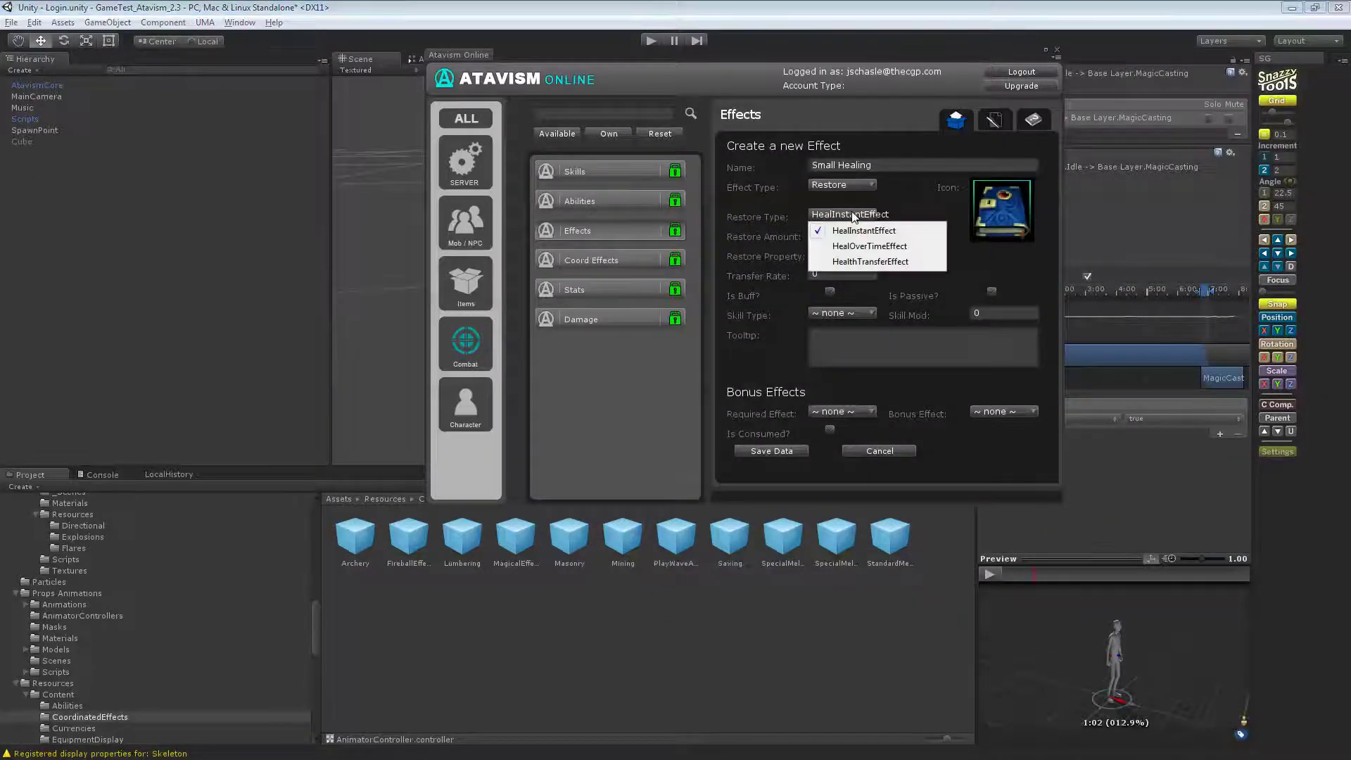
click(898, 199)
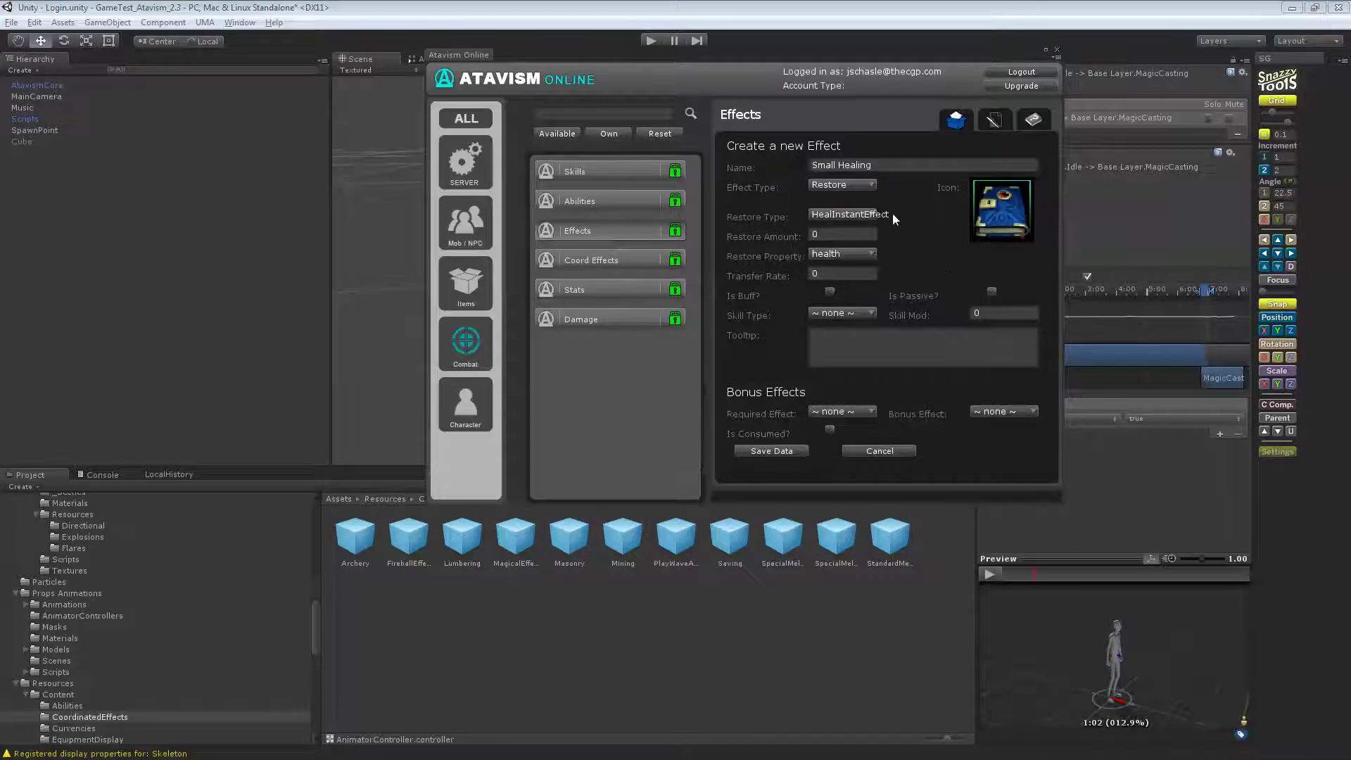
click(839, 233)
text(10)
click(788, 451)
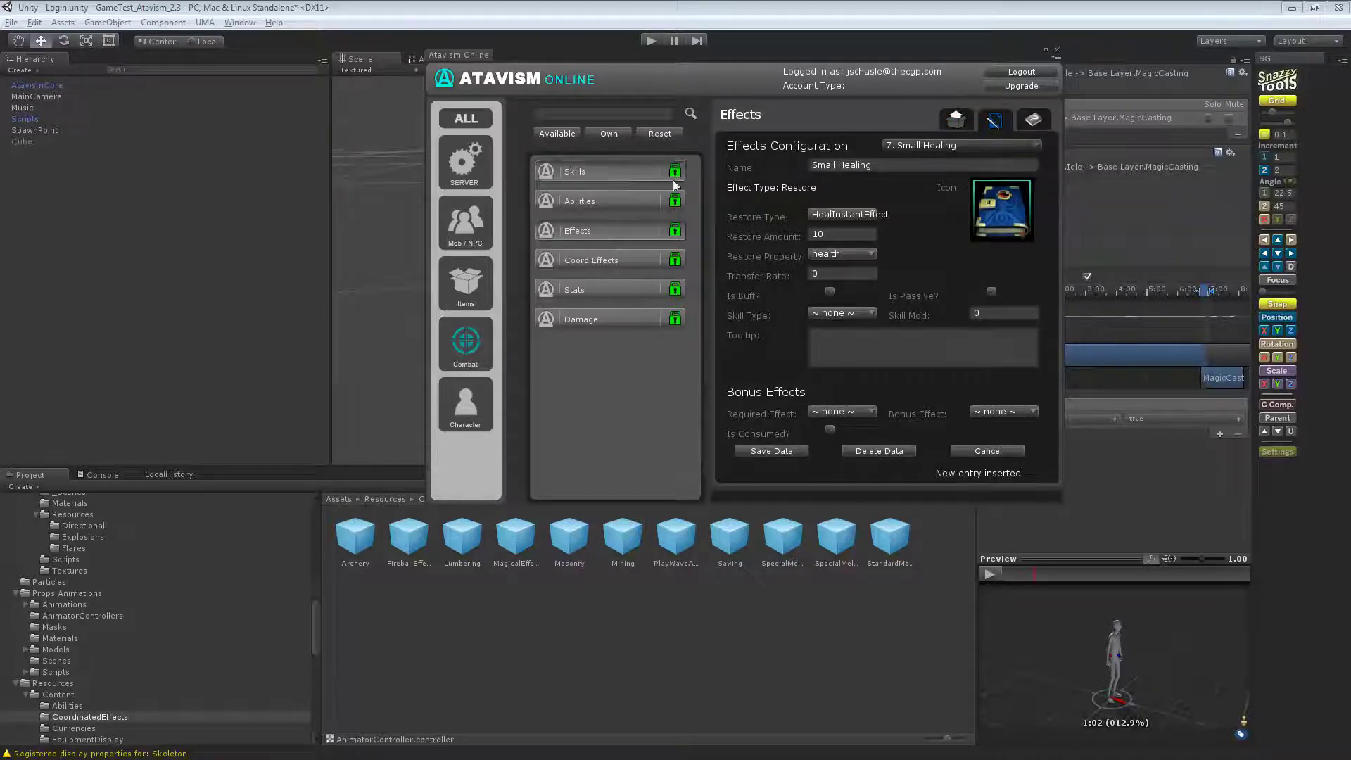
Browse the existing abilities, then return to a blank new ability form
click(630, 202)
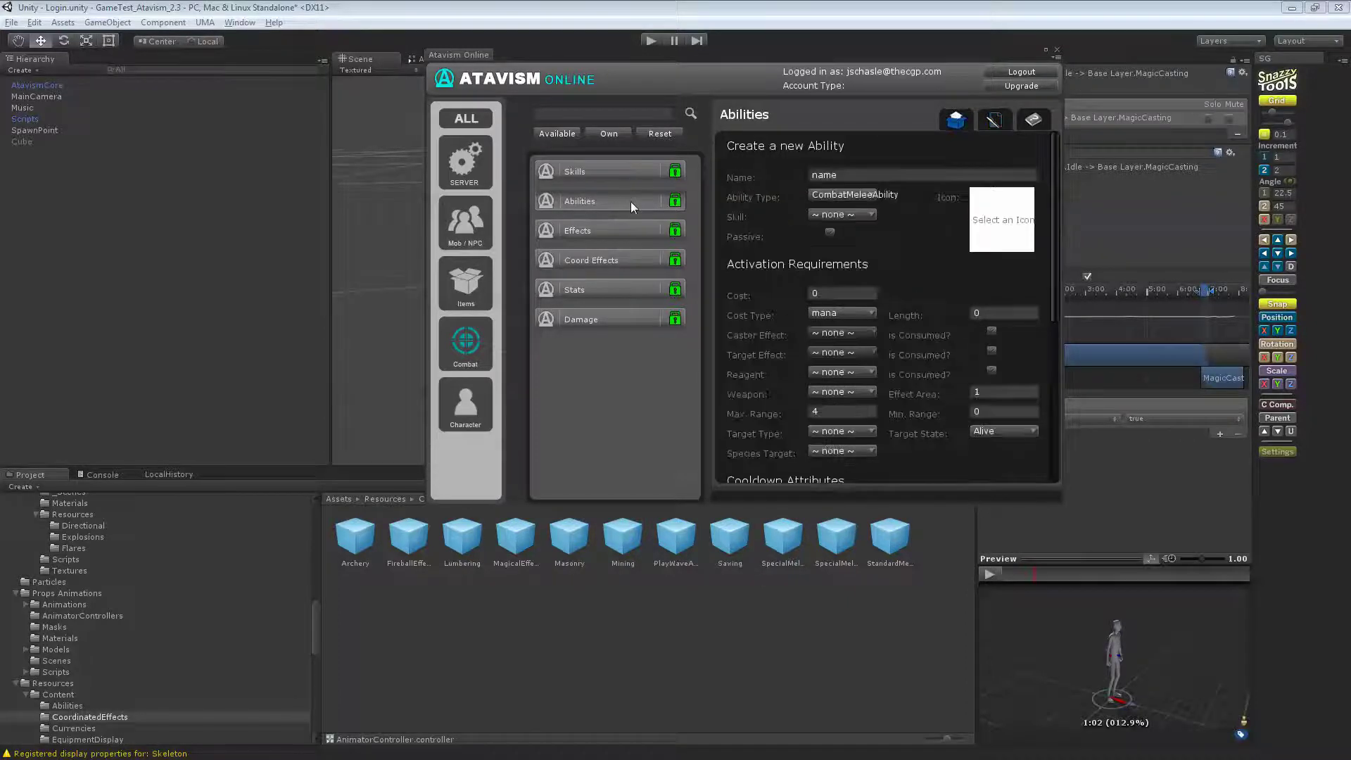
click(1002, 122)
click(980, 145)
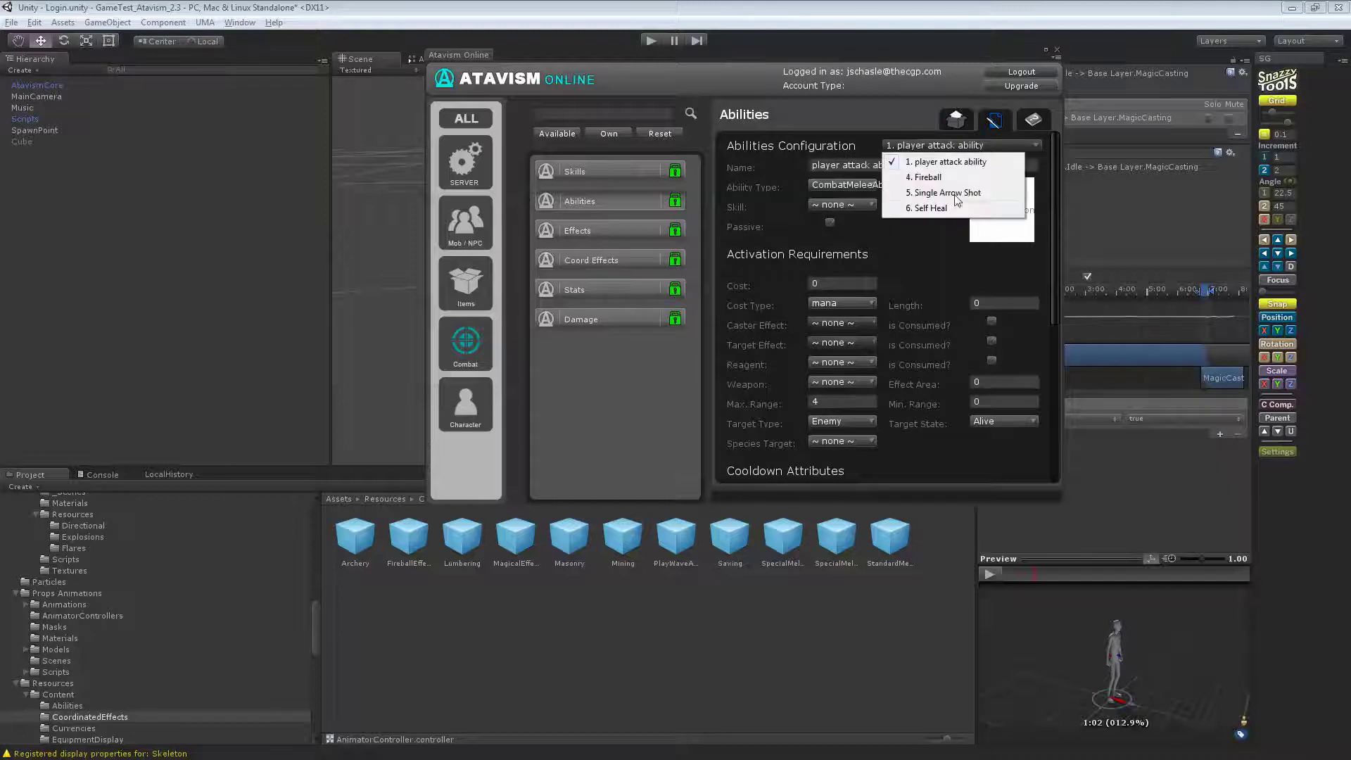
click(957, 120)
text(Minor Heal)
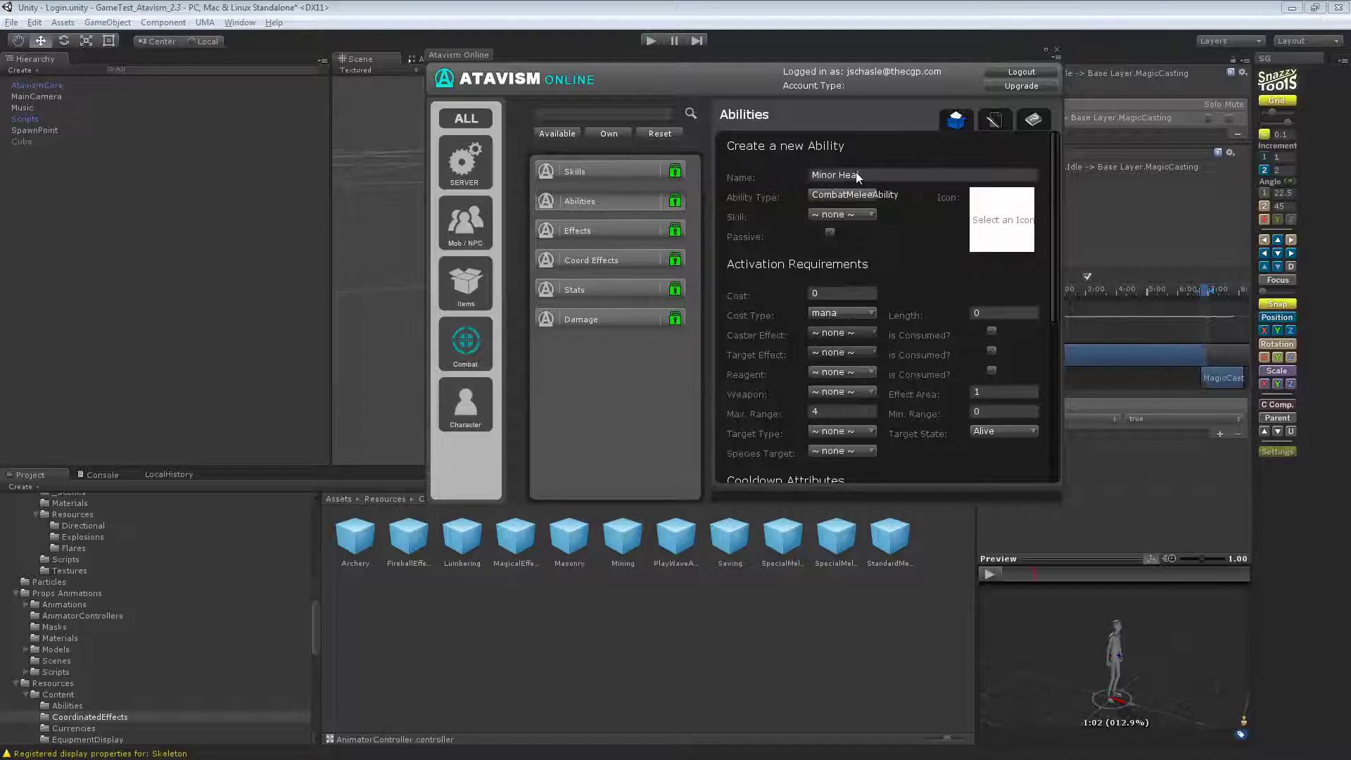
Make Minor Heal an EffectAbility under 11:White Magic with the blue magic book icon
click(847, 195)
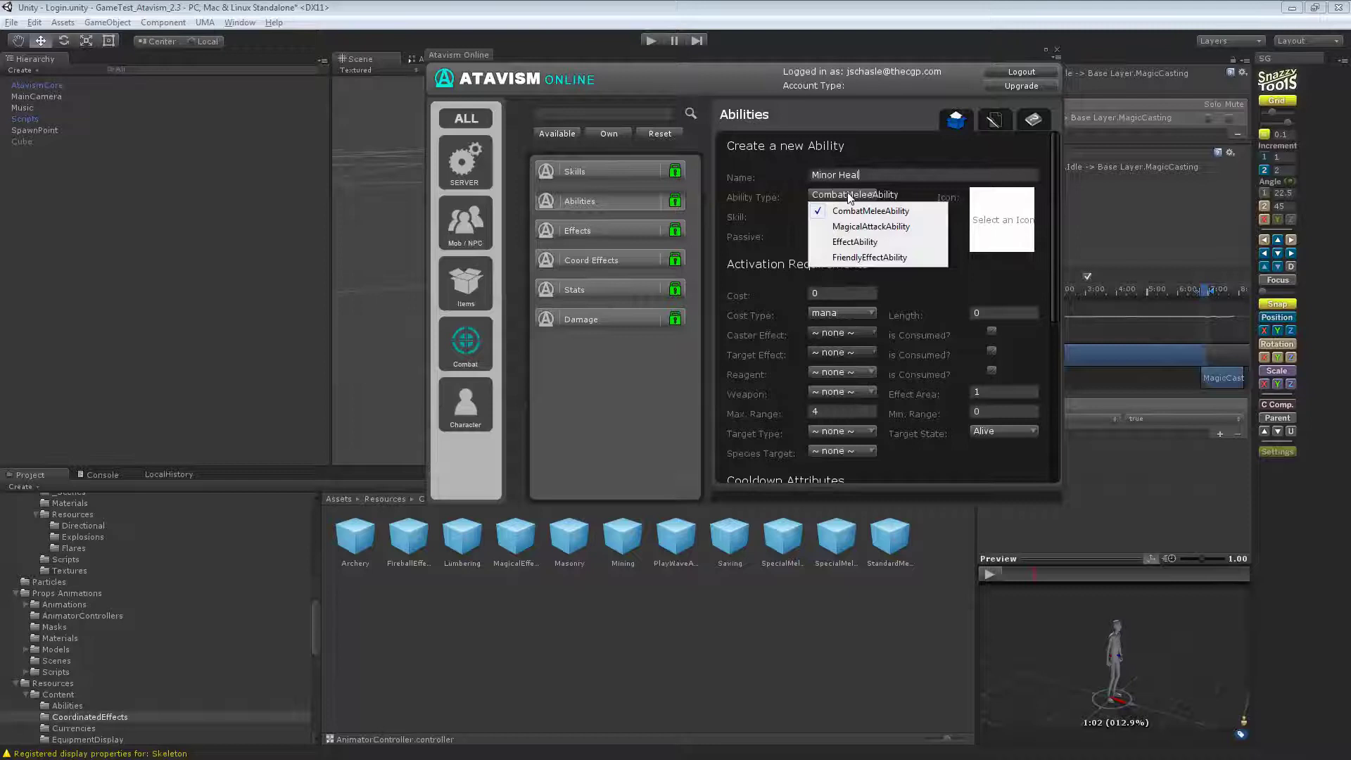
click(860, 243)
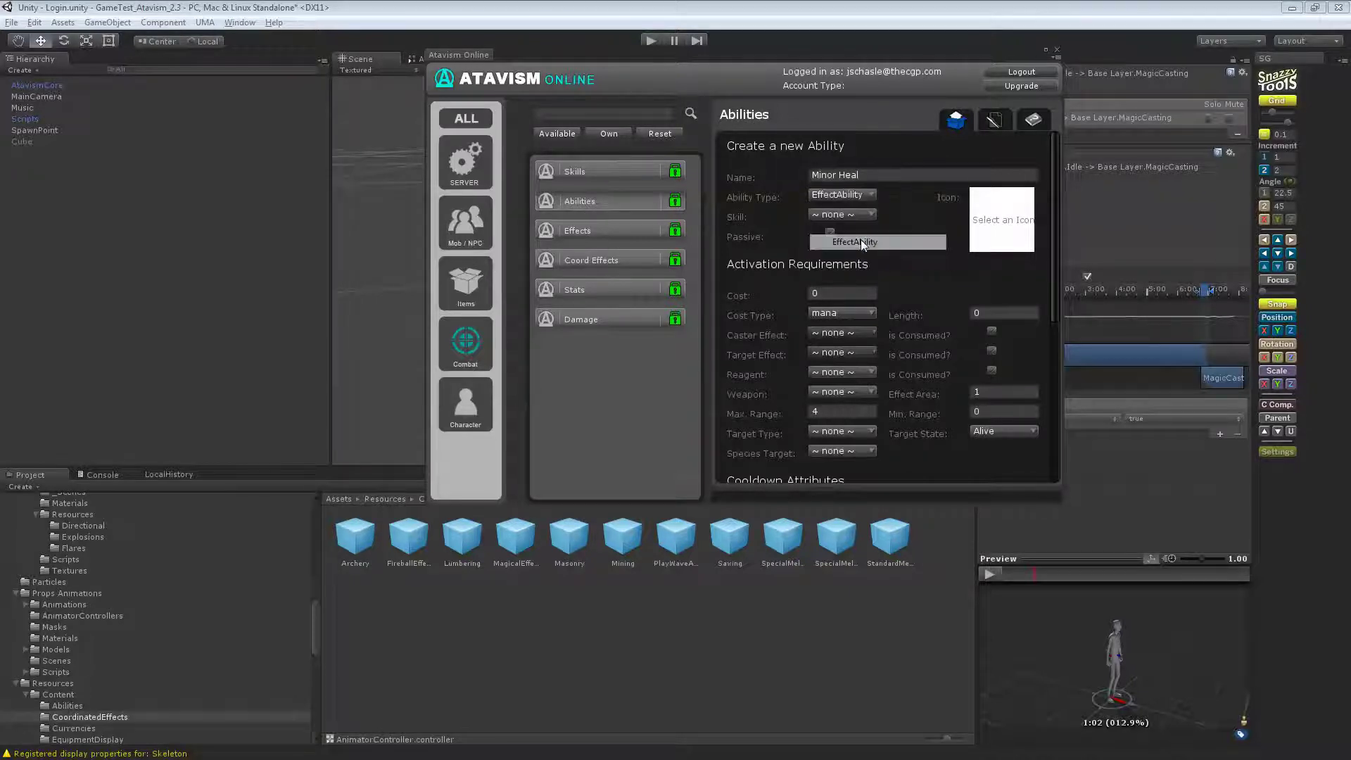
click(857, 214)
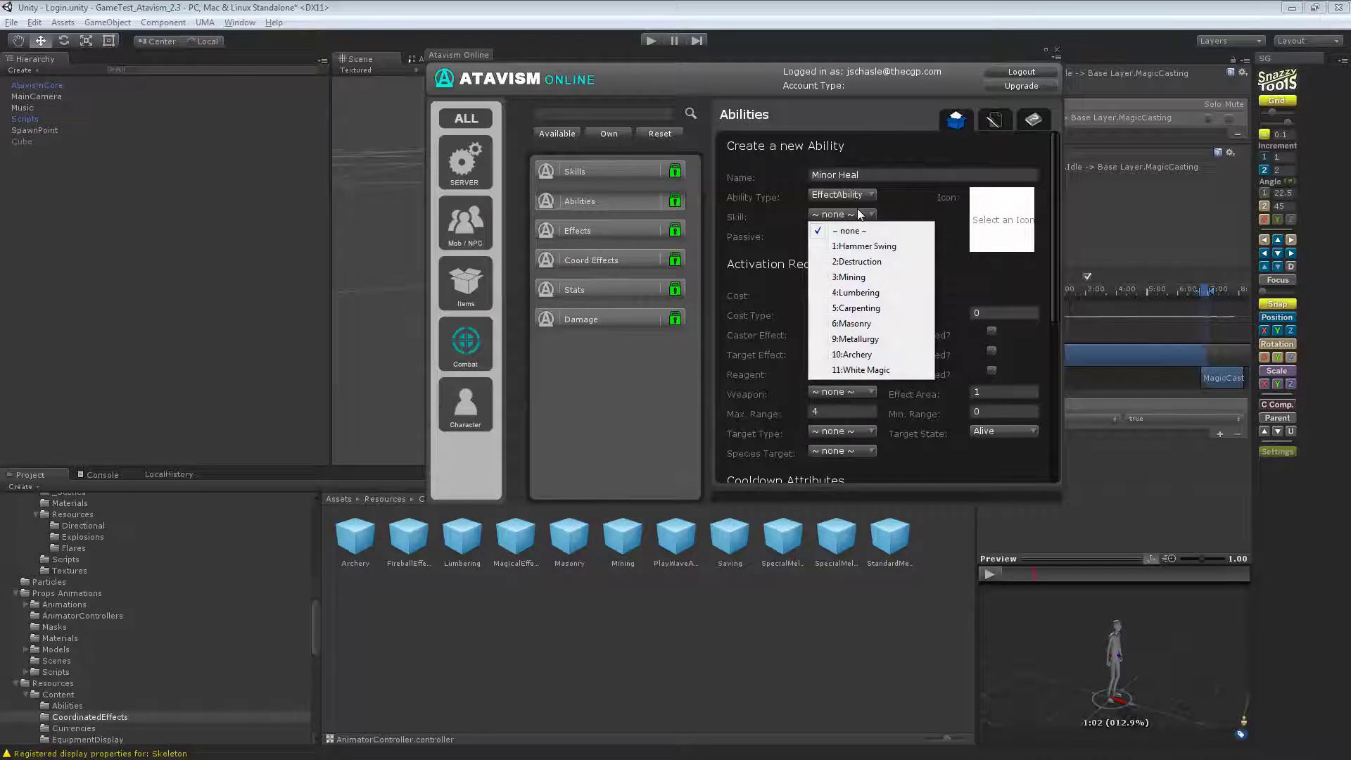
click(861, 369)
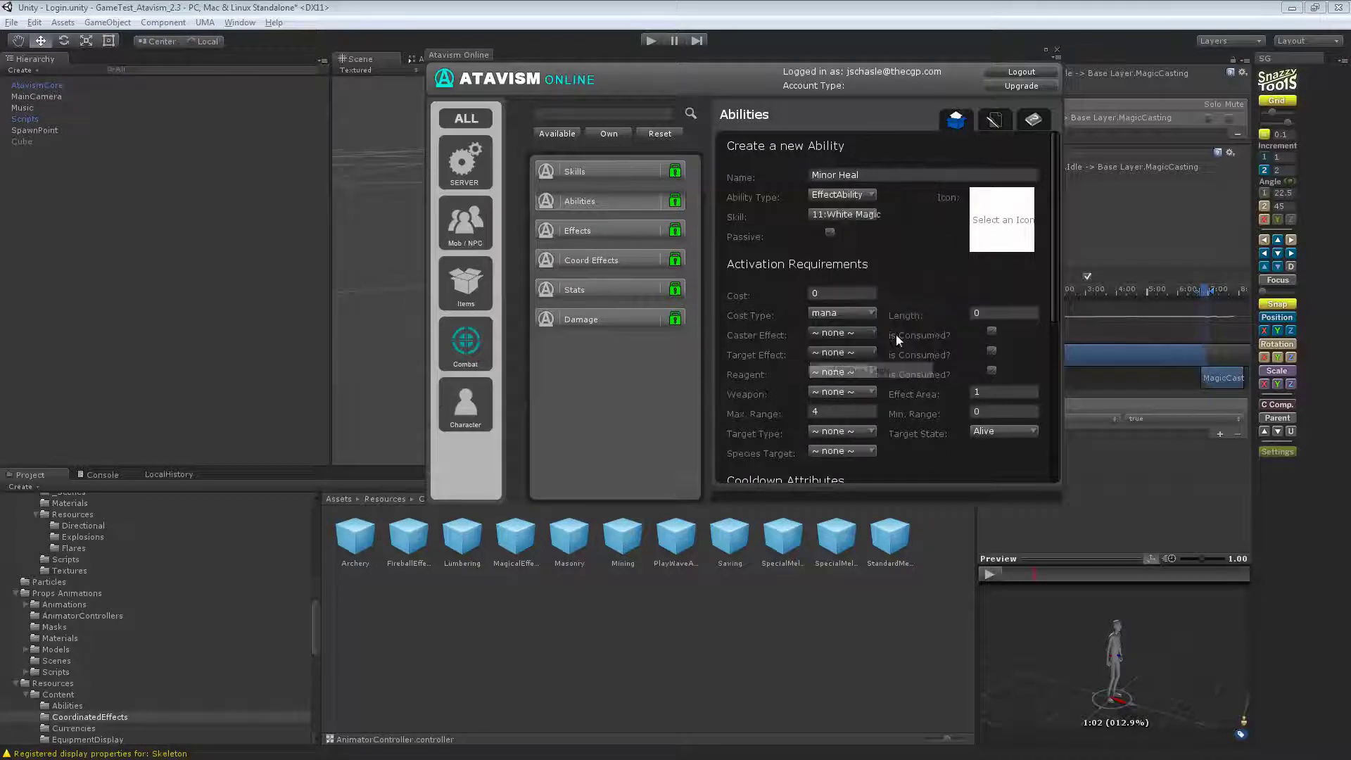
click(986, 220)
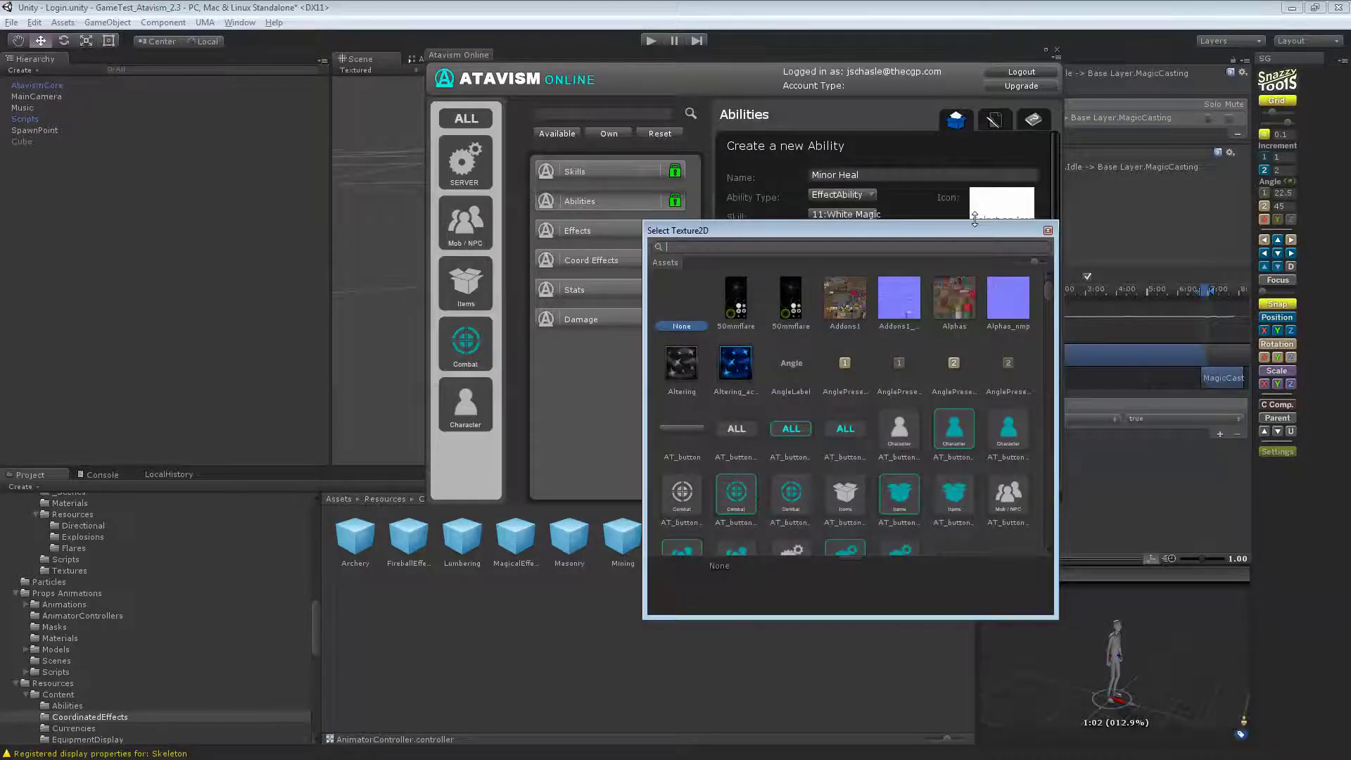
text(magic)
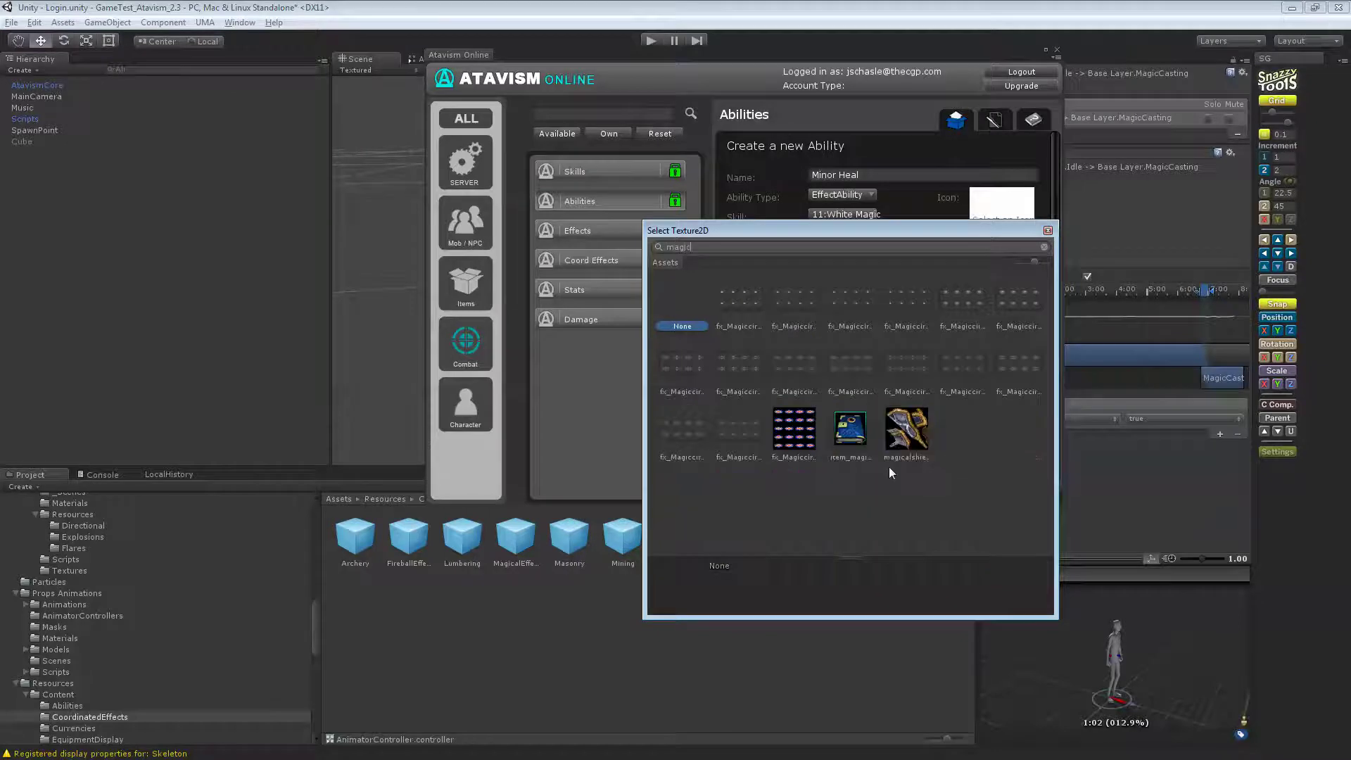
double_click(847, 433)
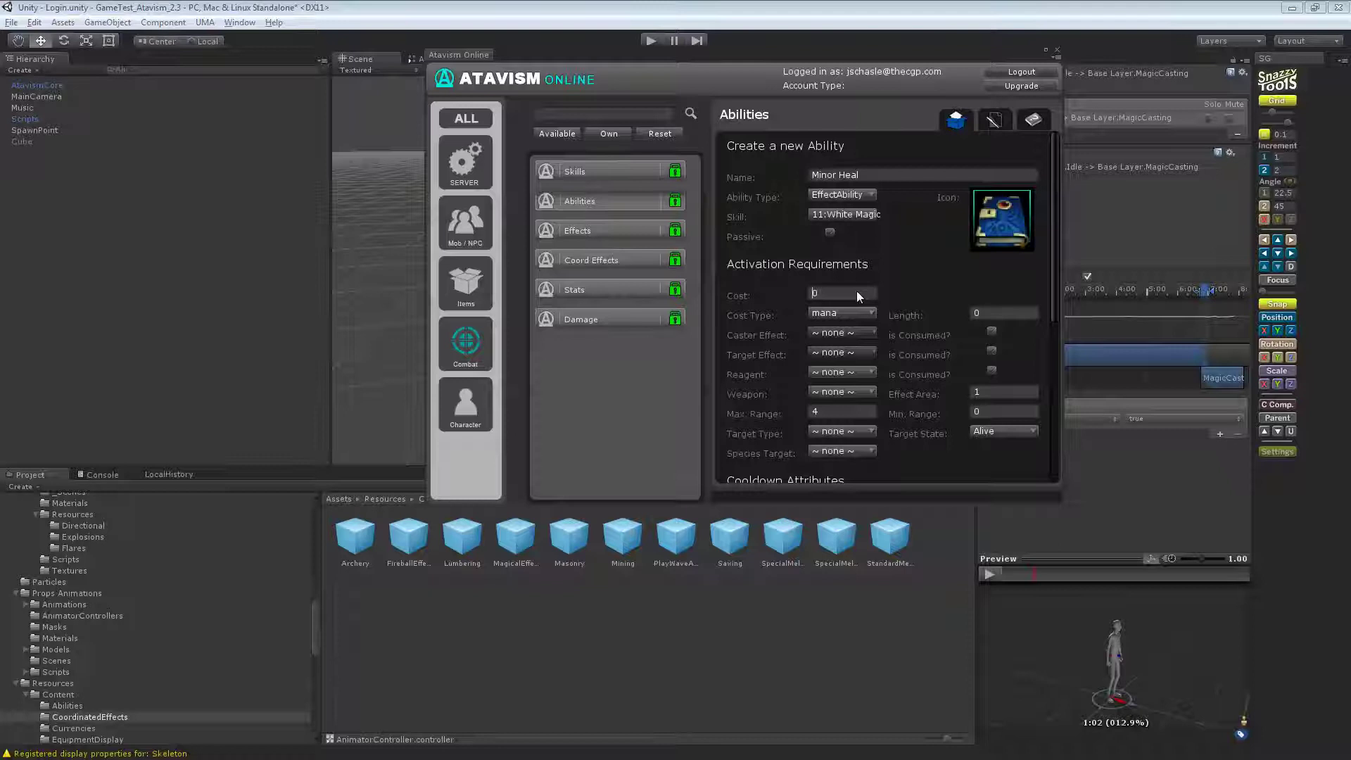
text(101)
scroll(941, 280, down, 1)
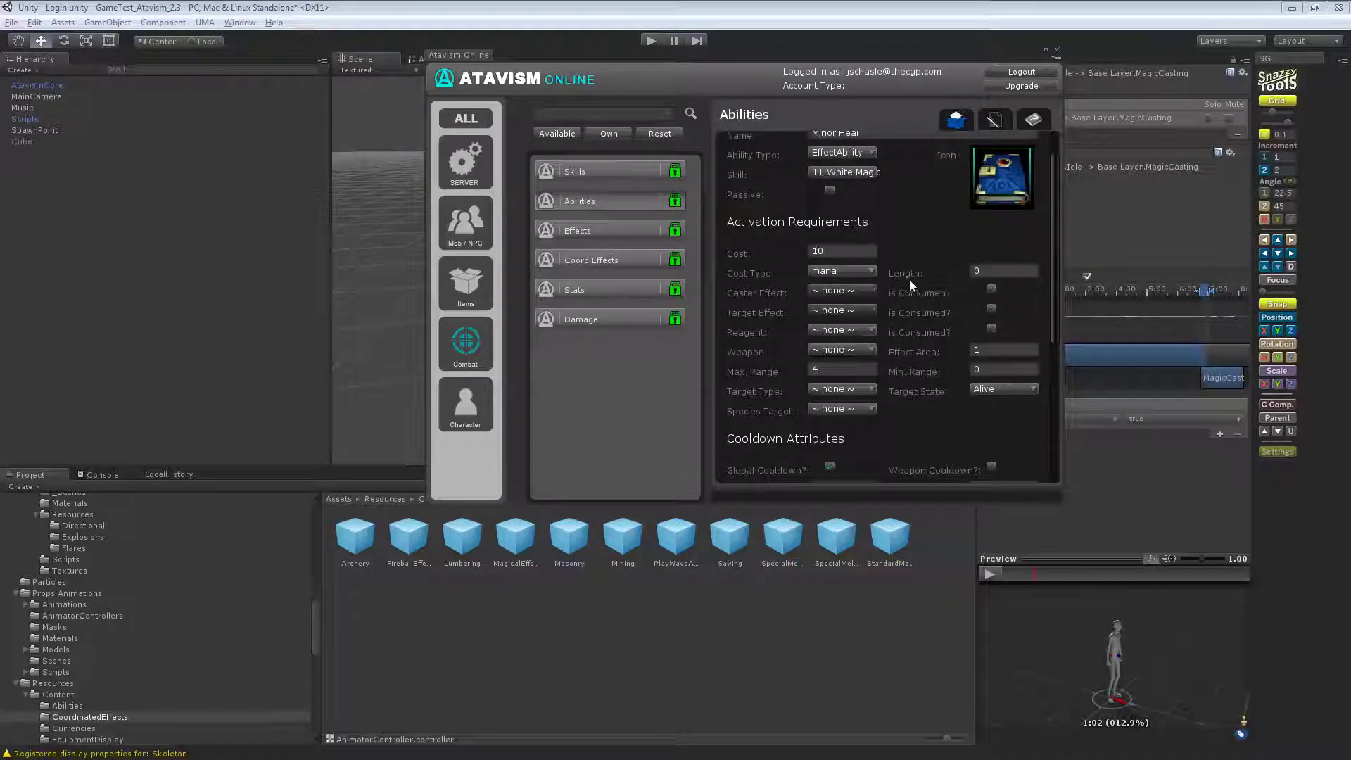
scroll(908, 280, down, 2)
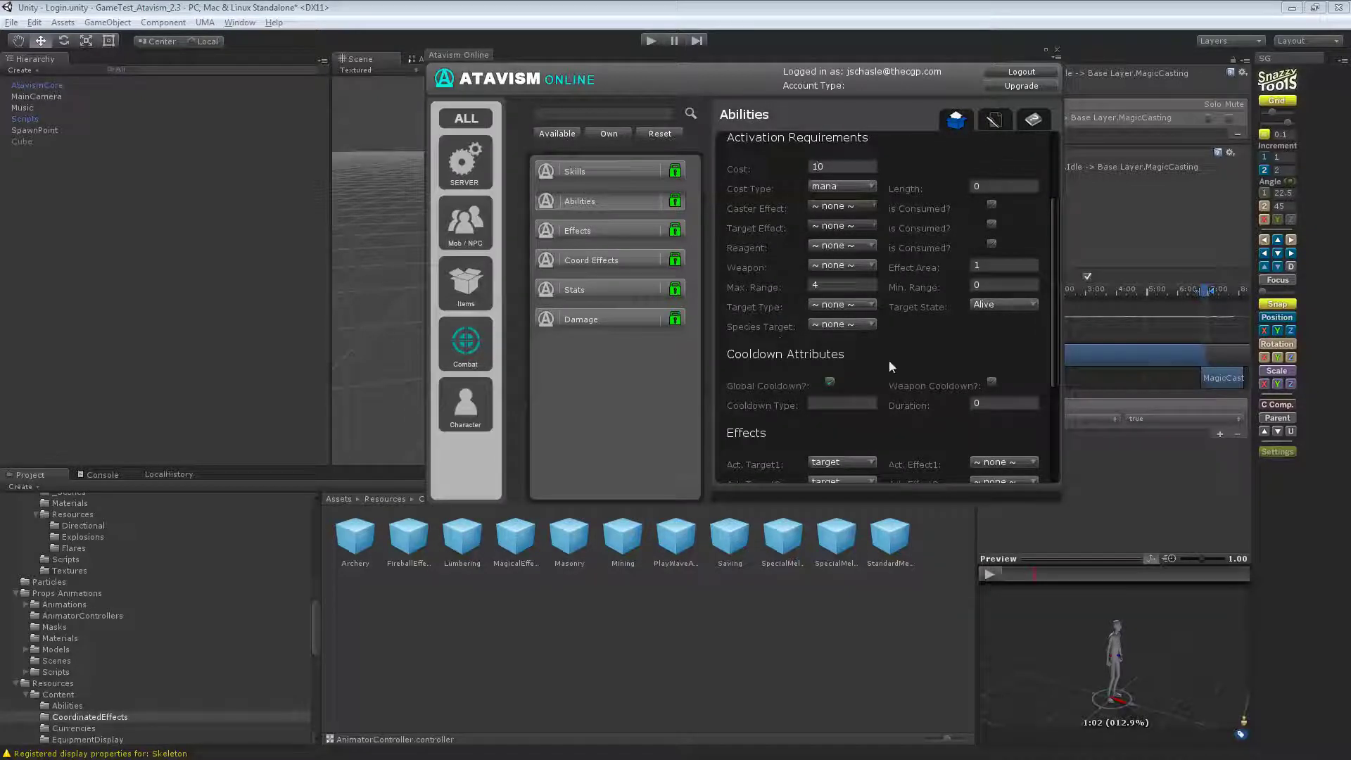
scroll(894, 358, down, 3)
scroll(895, 357, down, 2)
scroll(894, 358, down, 1)
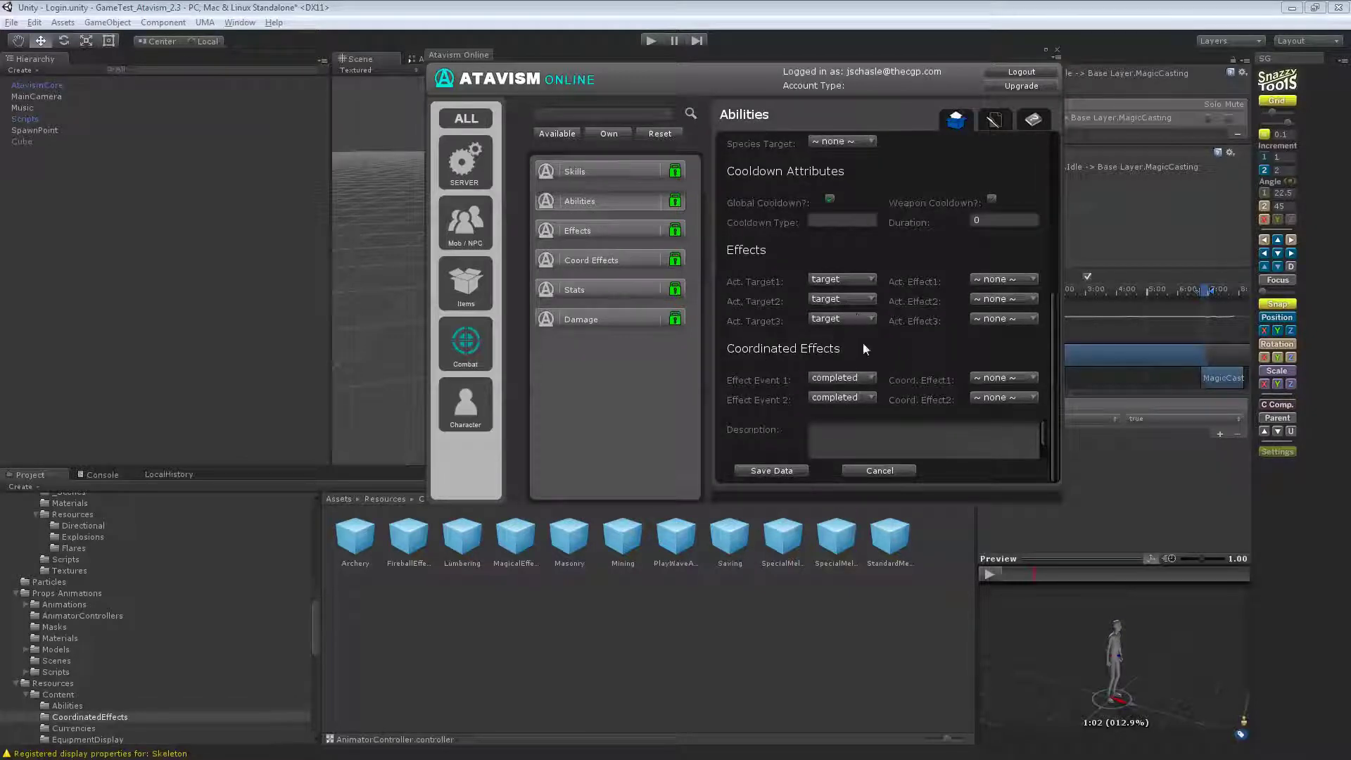
Set Act. Target1 to caster and Act. Effect1 to Small Healing
click(849, 280)
click(845, 311)
click(1002, 280)
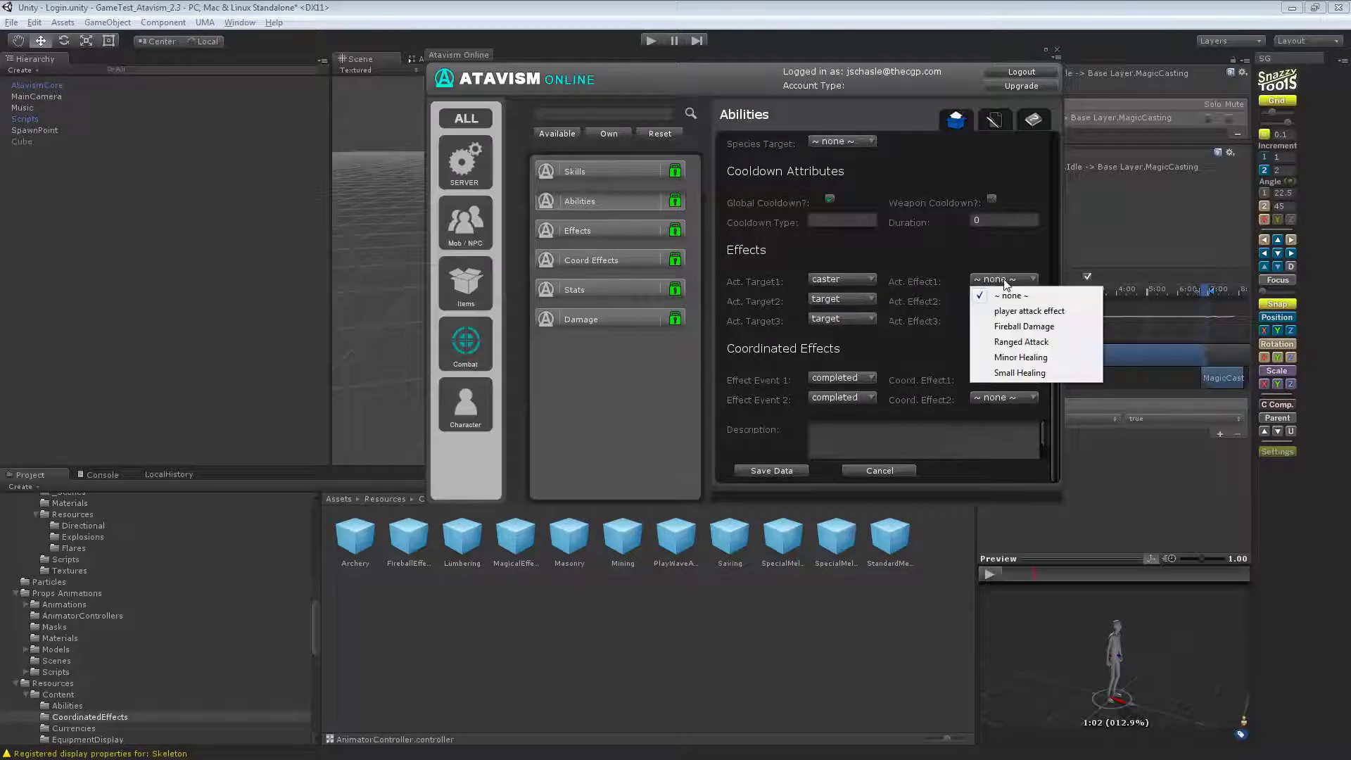
click(1021, 373)
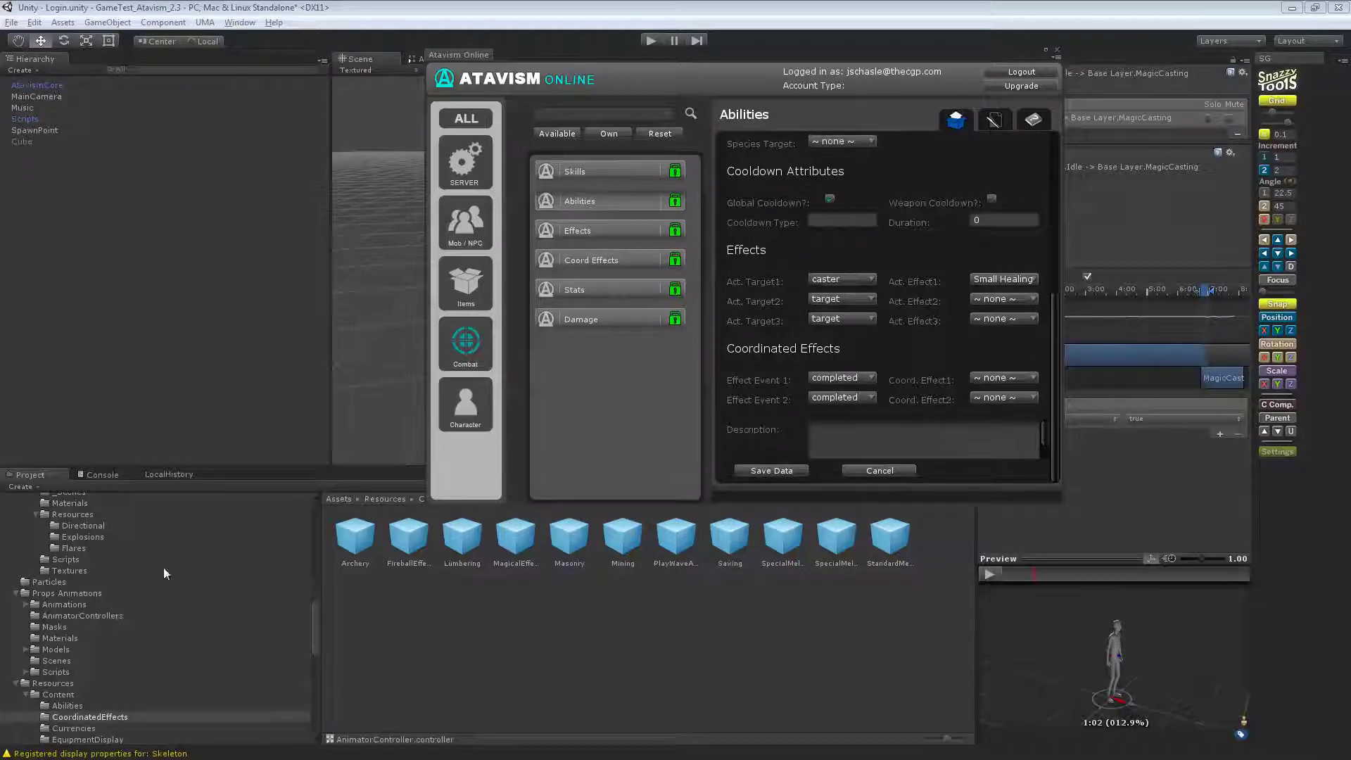
Duplicate the Archery prefab in Resources/Content/CoordinatedEffects and name the copy MagicEffect
click(73, 514)
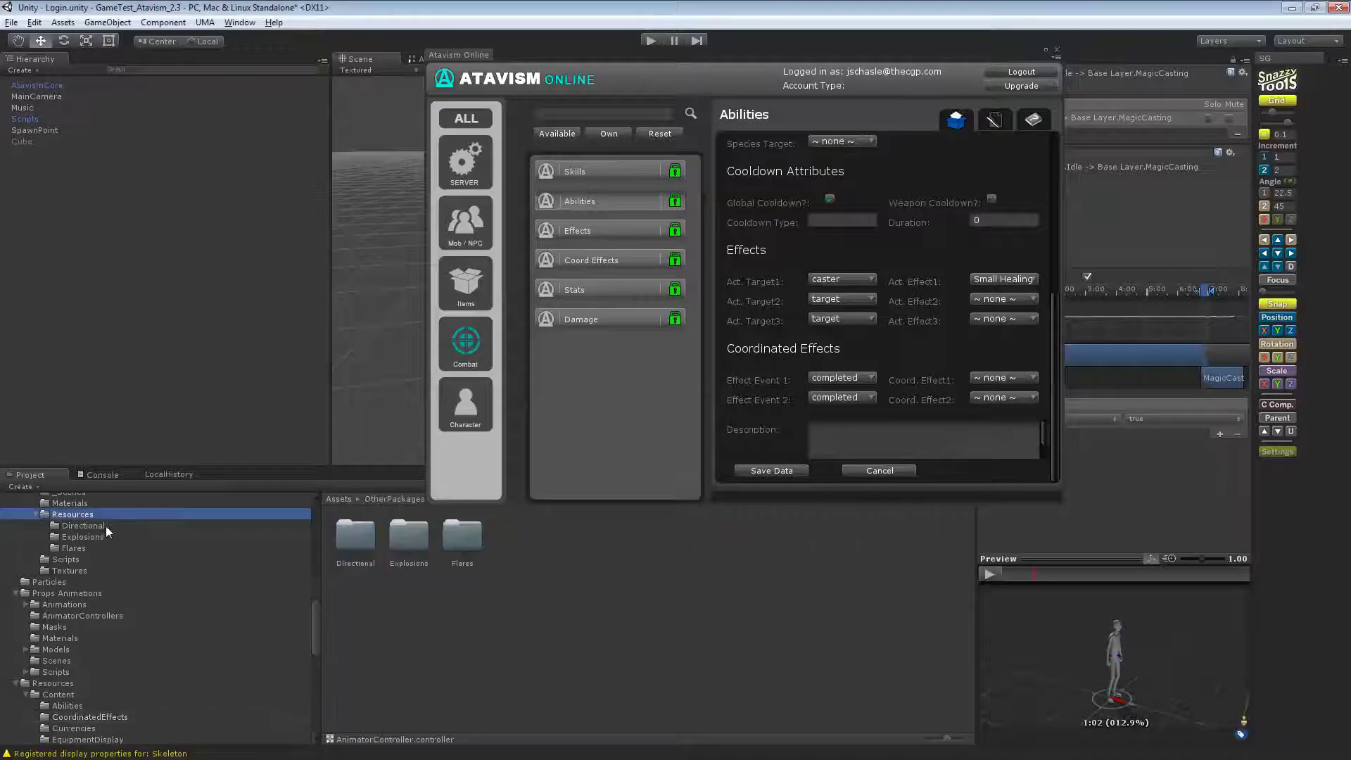
scroll(66, 600, down, 2)
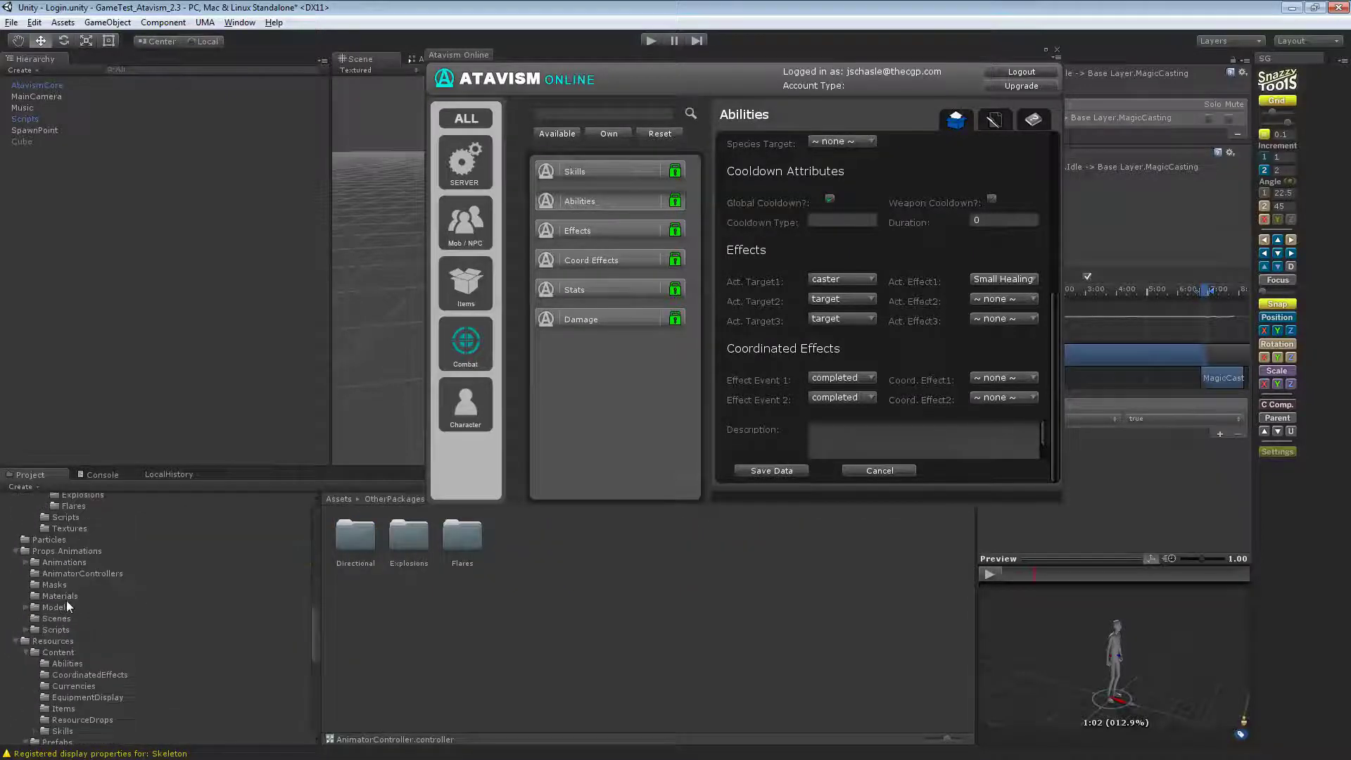
scroll(65, 582, down, 4)
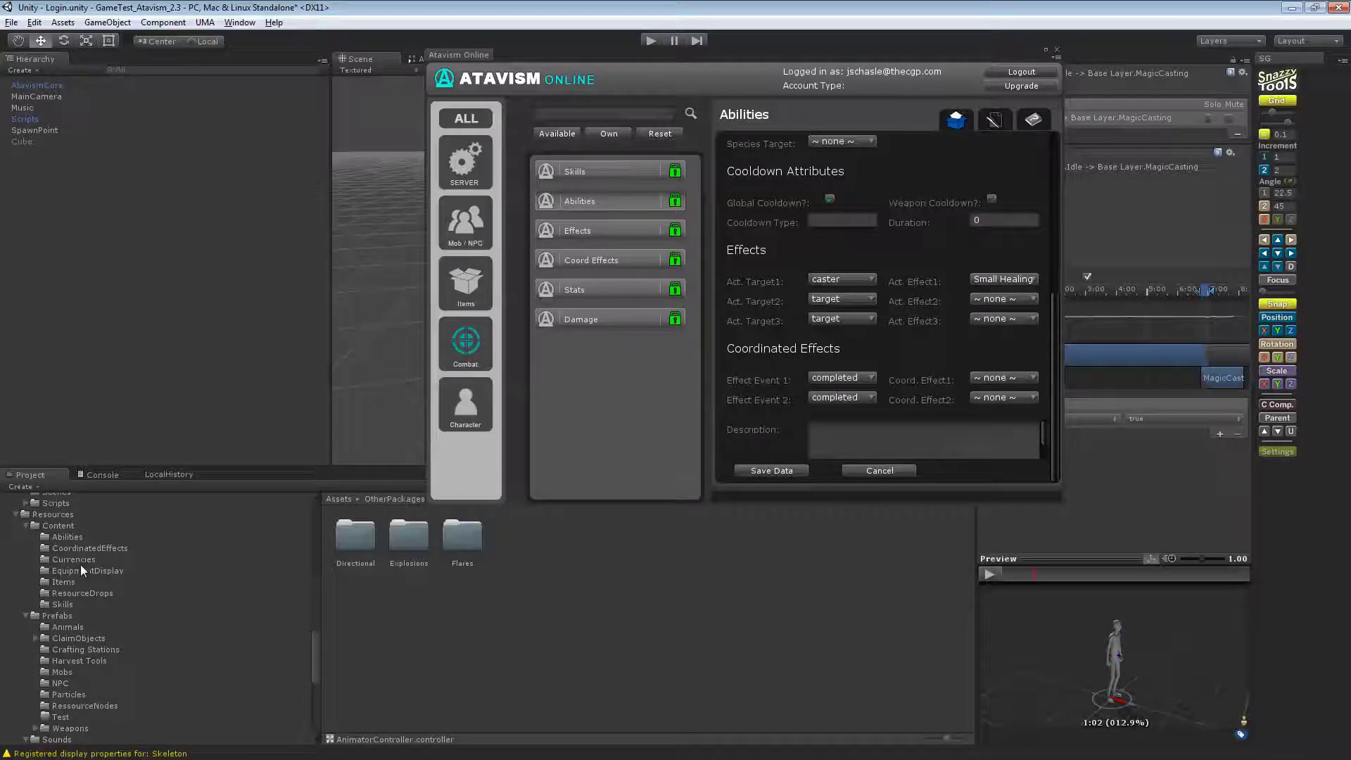
click(96, 548)
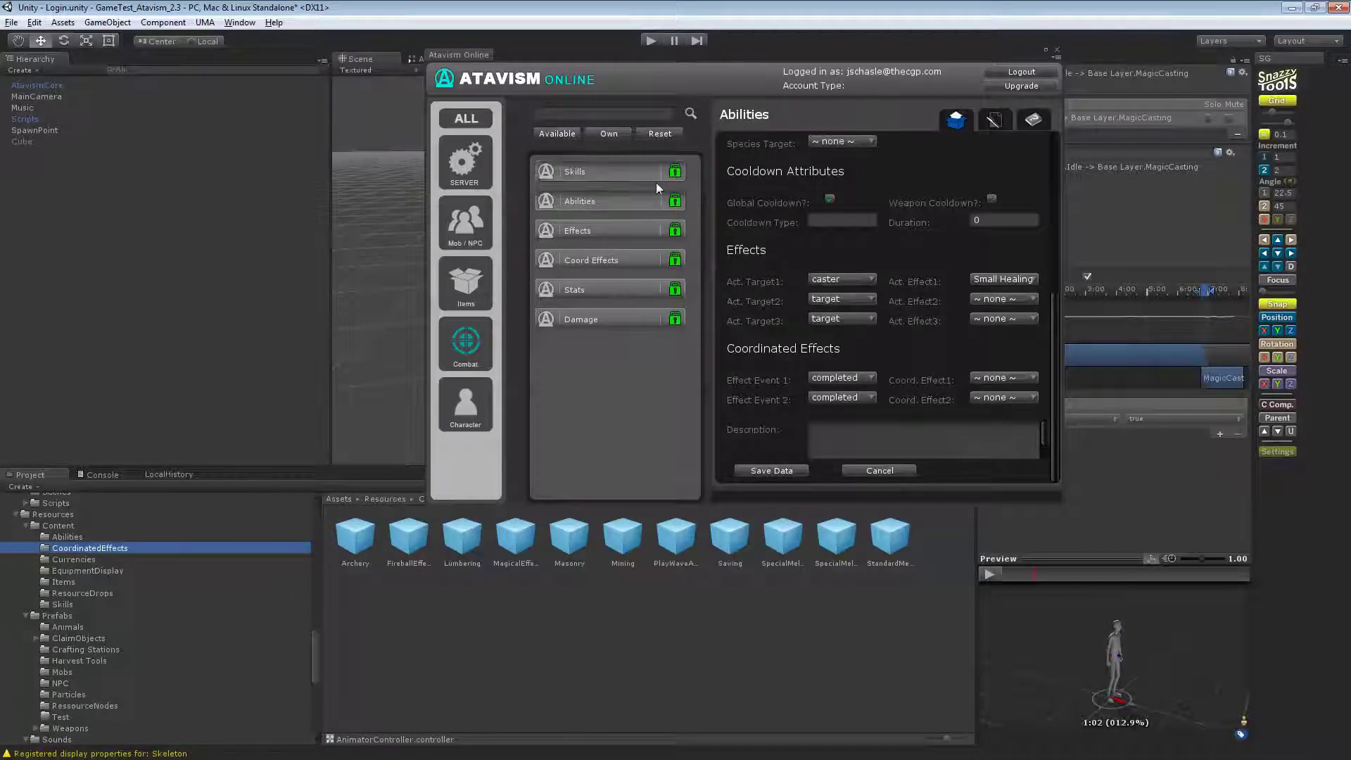
drag(828, 54, 460, 39)
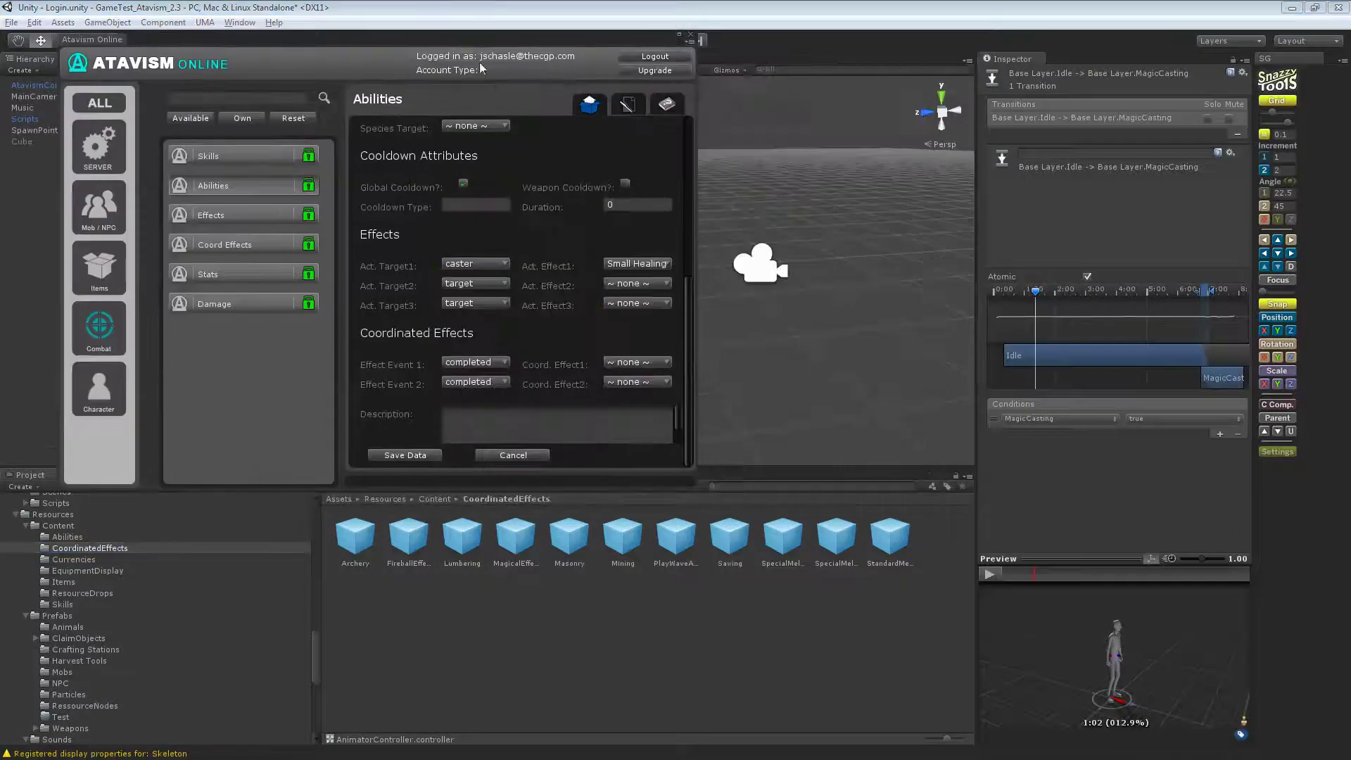
click(354, 538)
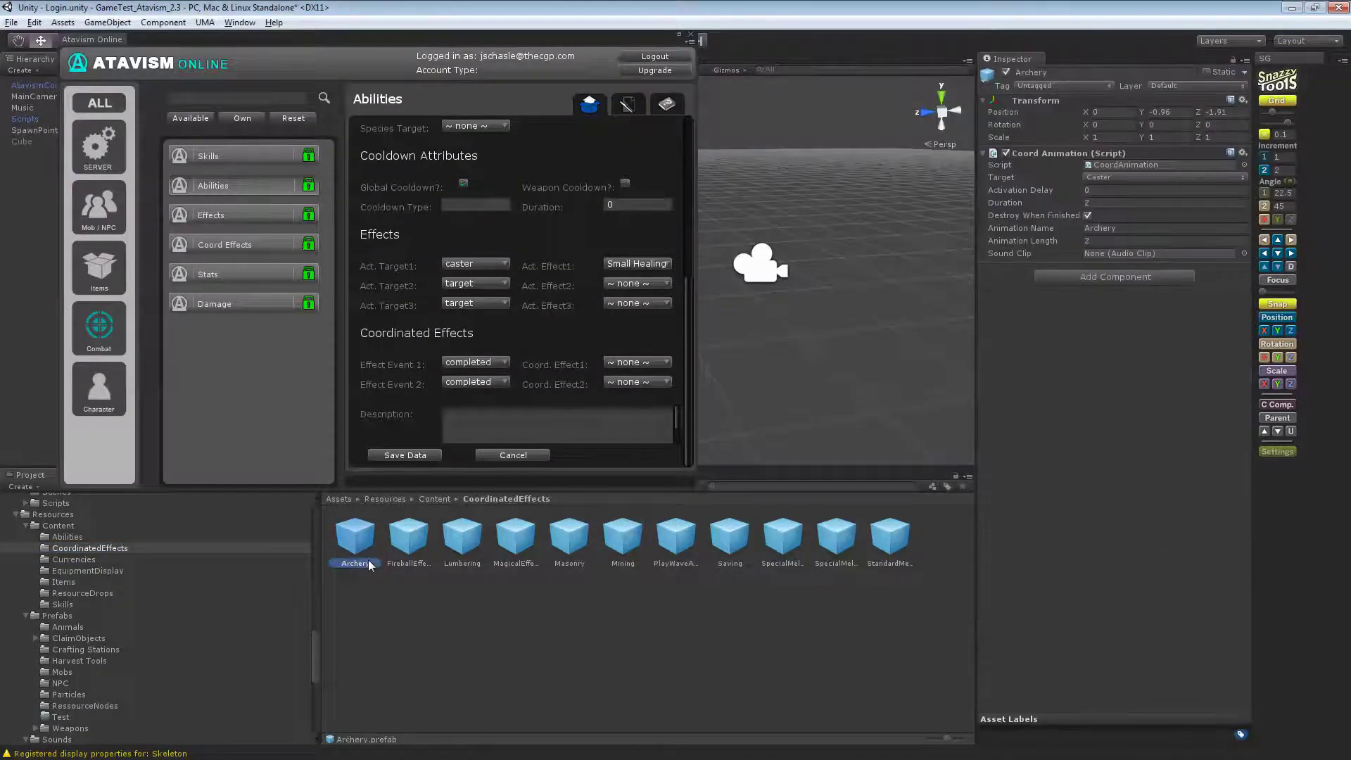
key(ctrl+d)
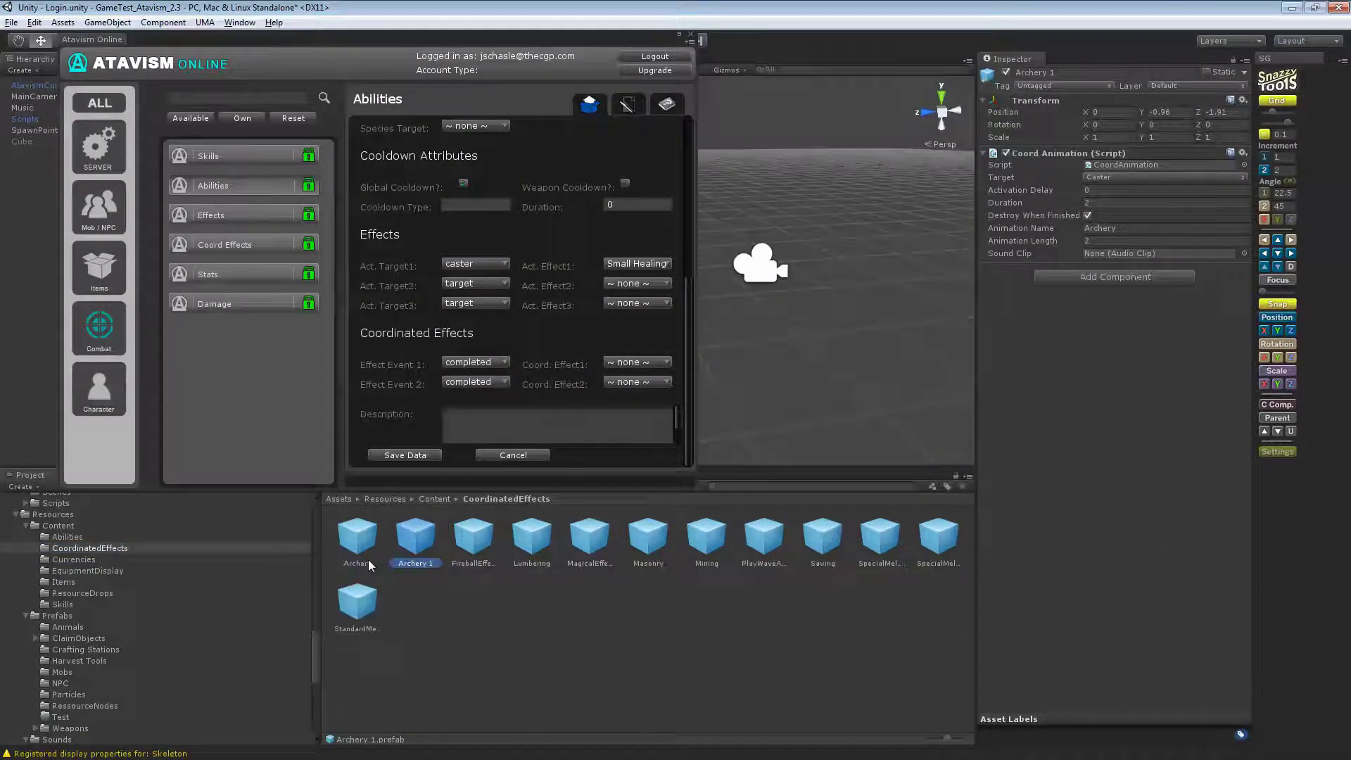
click(423, 565)
text(MagicE)
text(ffect)
key(Return)
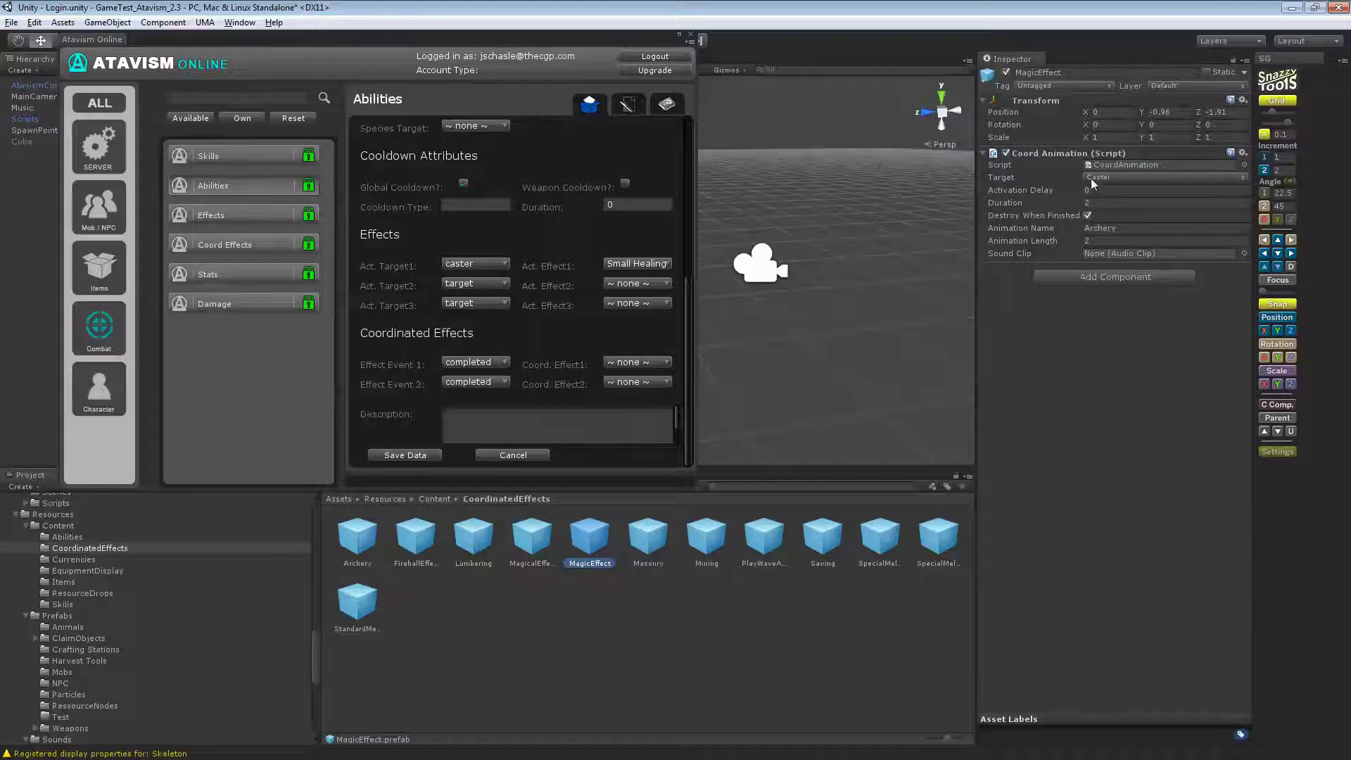
Change the Coord Animation's Animation Name from Archery to MagicCasting
click(1122, 228)
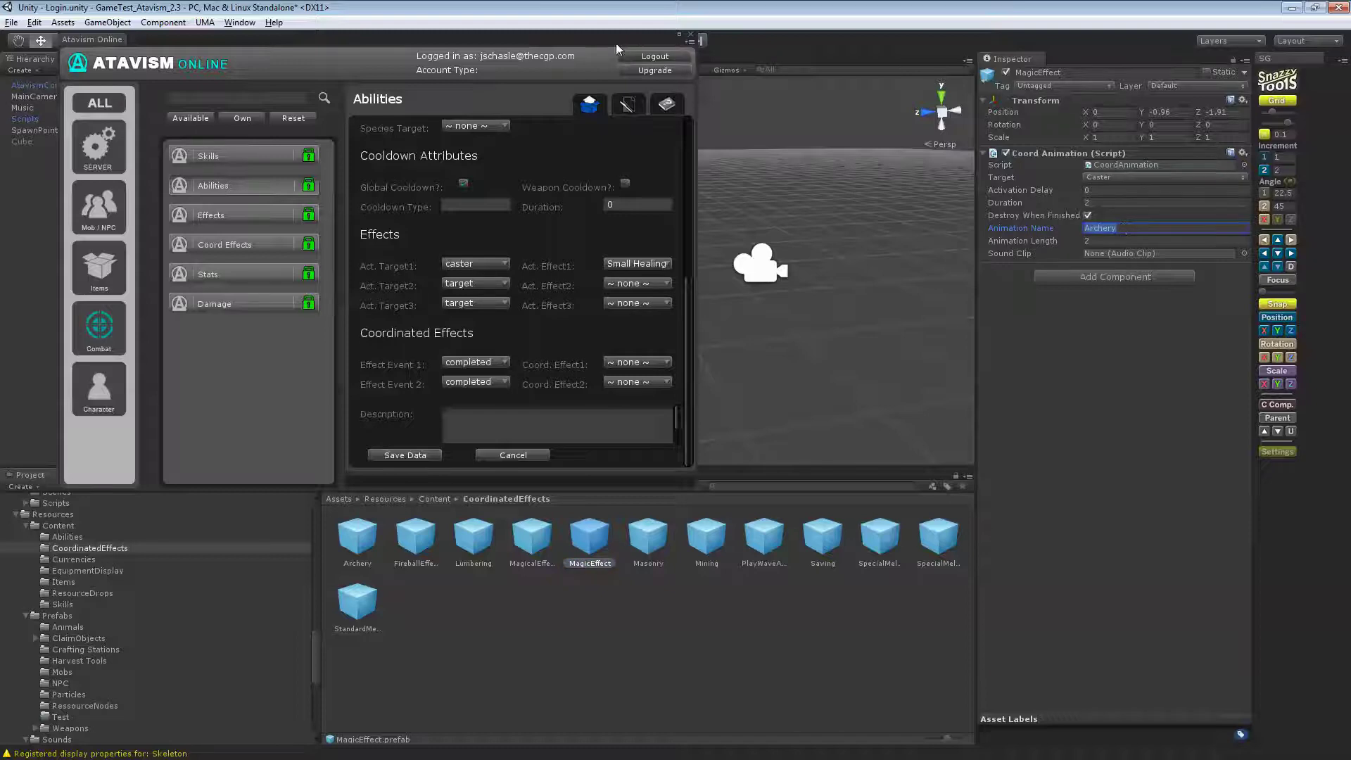
drag(615, 43, 600, 121)
click(449, 57)
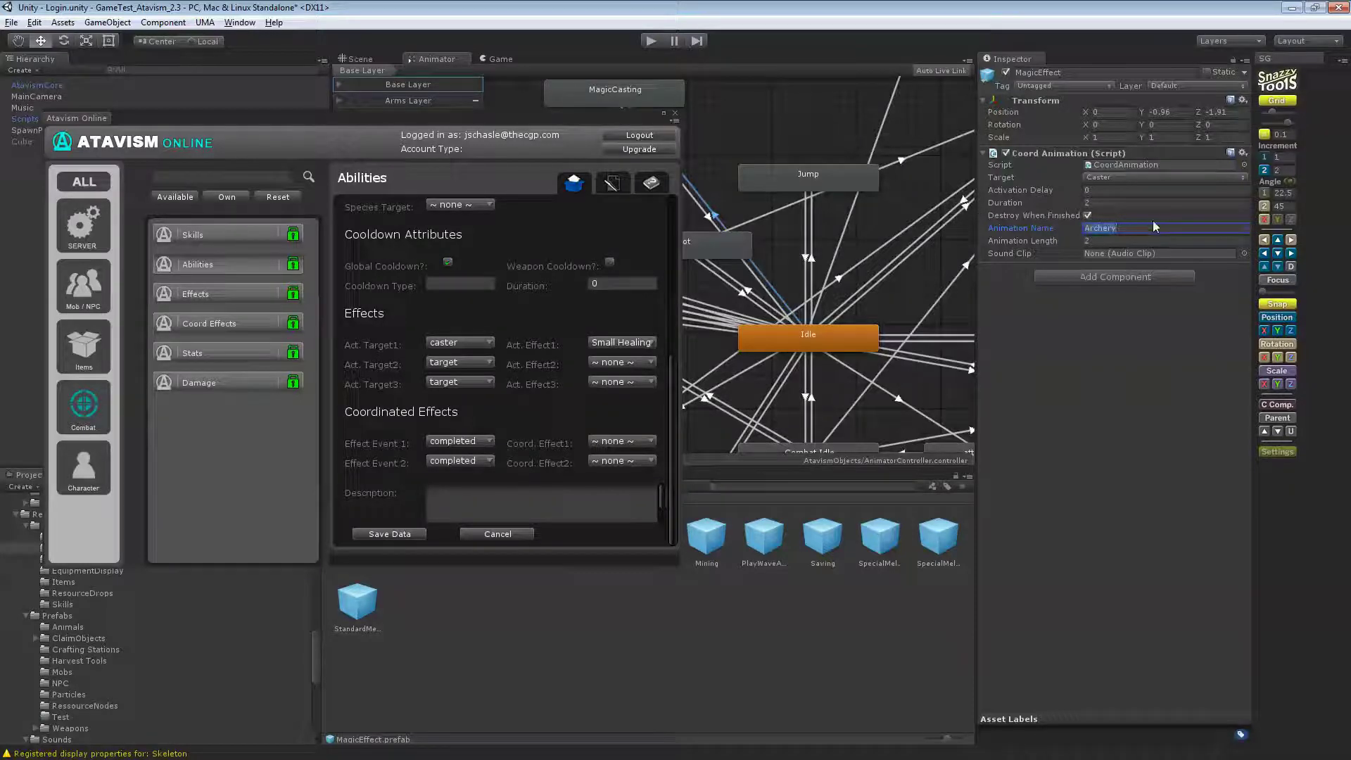
text(Magi)
text(cCasting)
click(1137, 313)
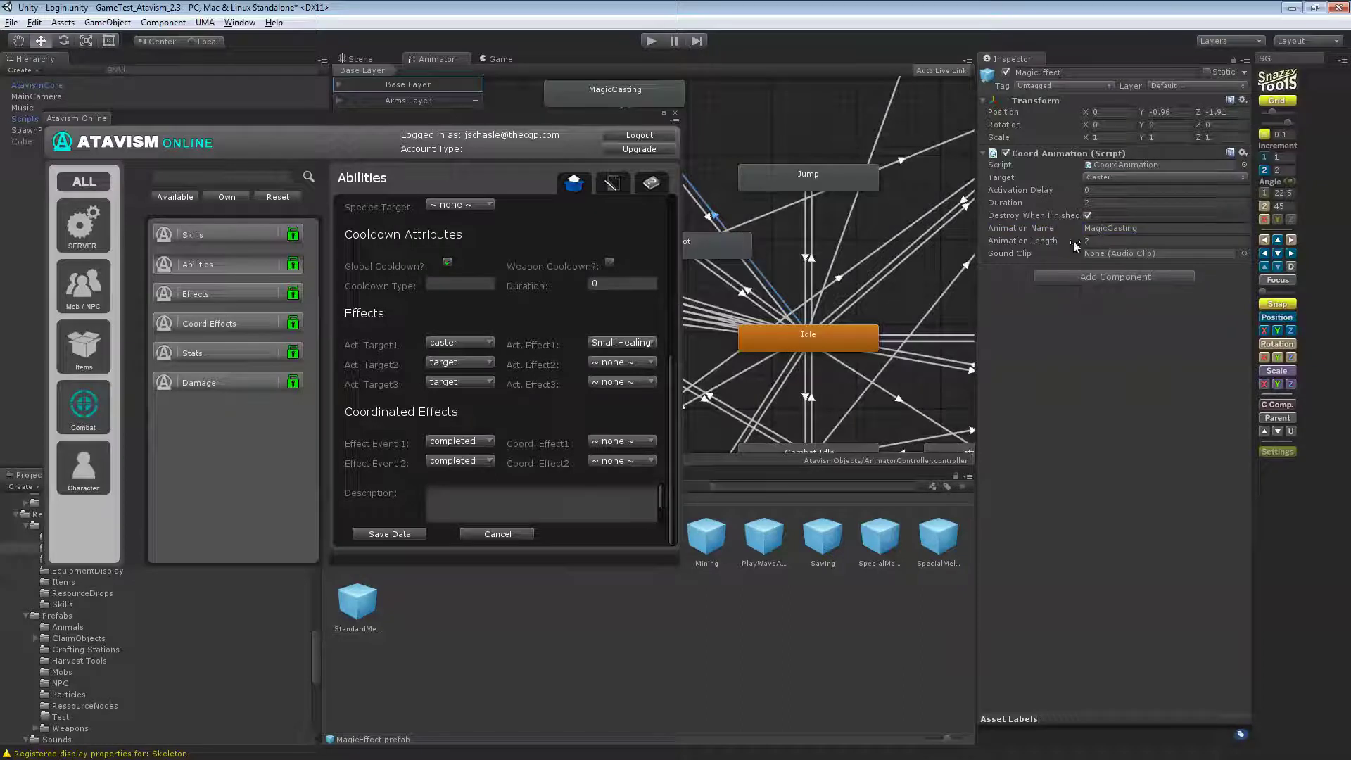
Add a Coord Particle Effect component with a 2-second duration
click(1077, 277)
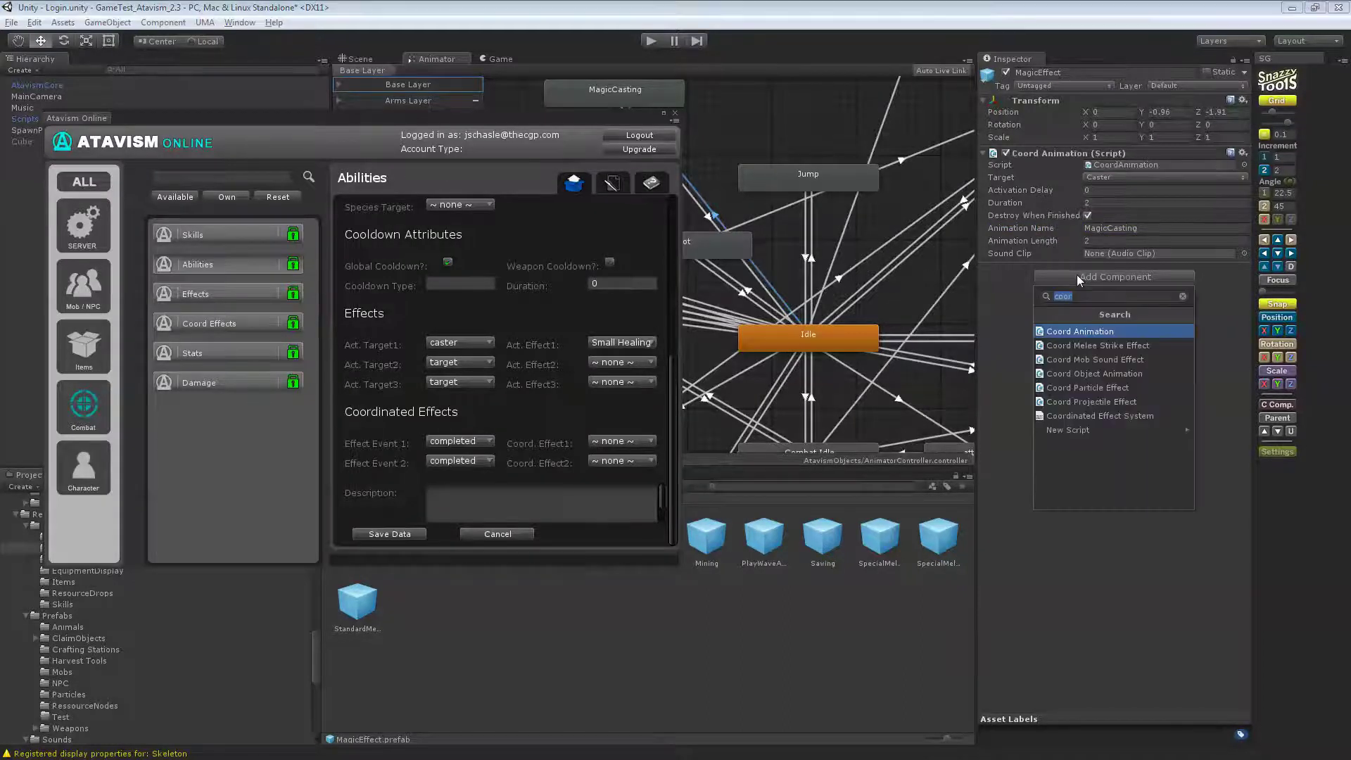
click(1103, 386)
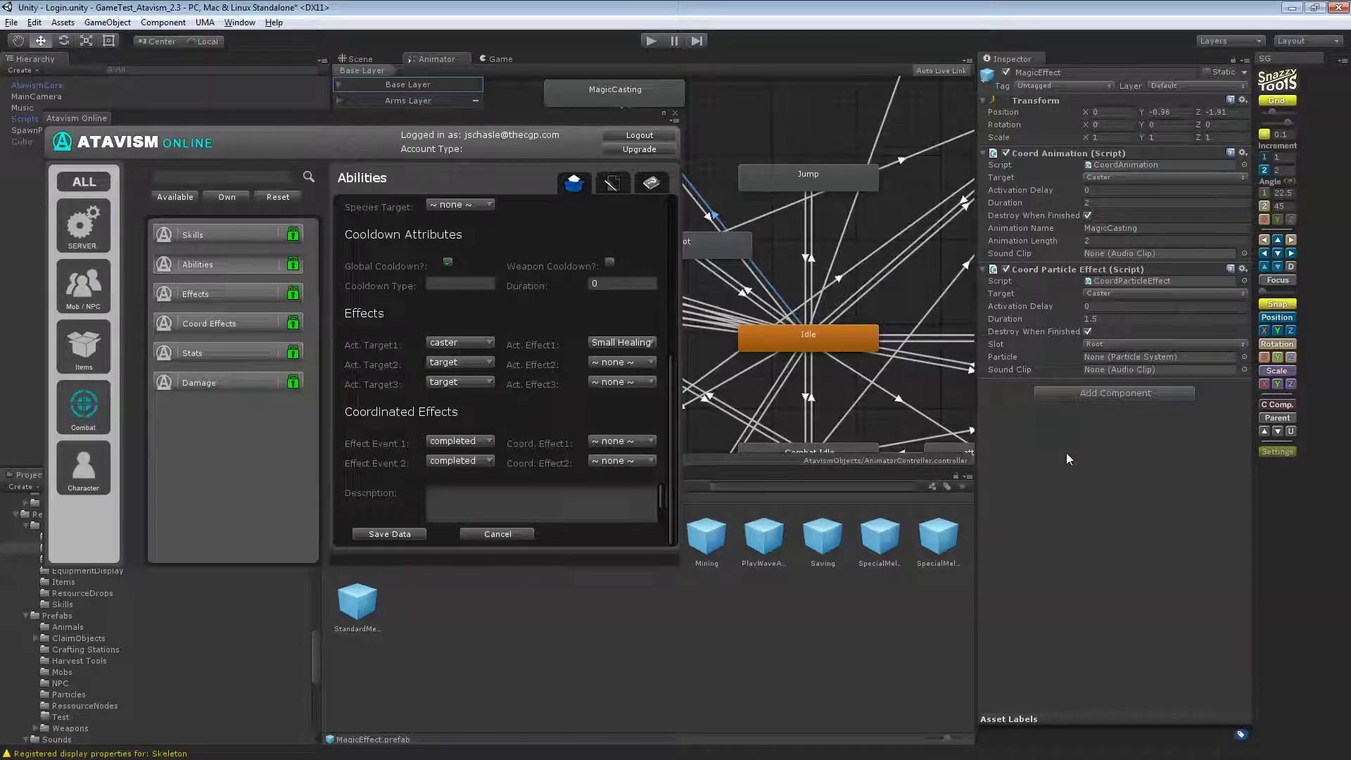
click(1114, 319)
text(2)
click(1120, 439)
click(1247, 358)
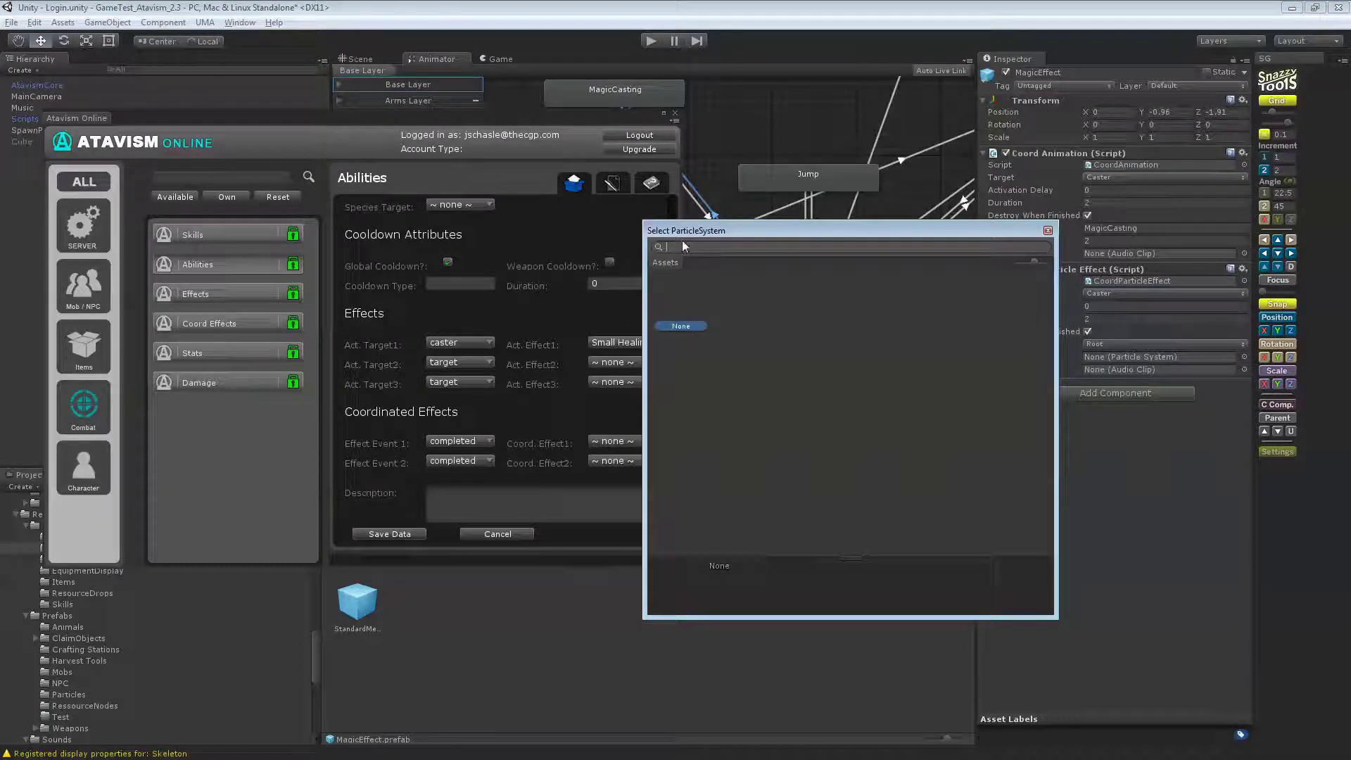
text(magic)
click(1047, 233)
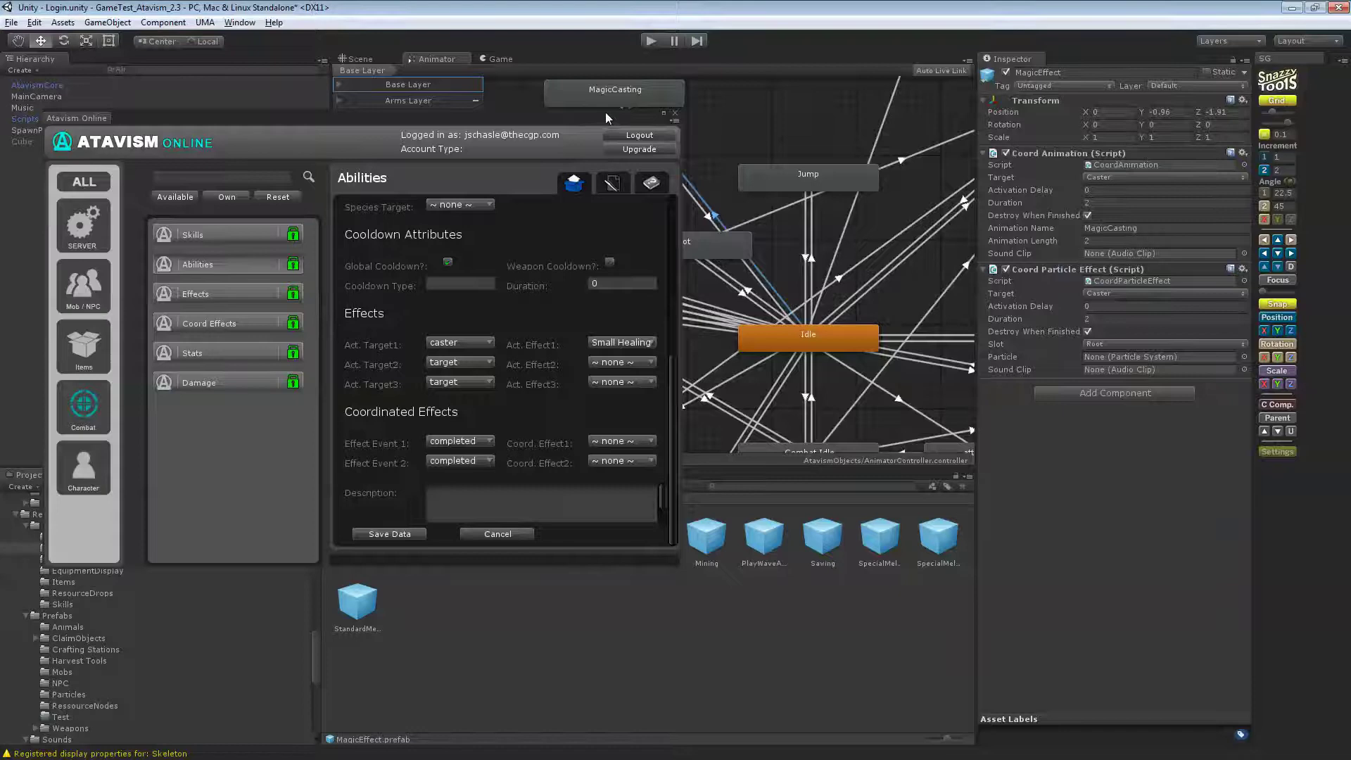
drag(605, 113, 666, 42)
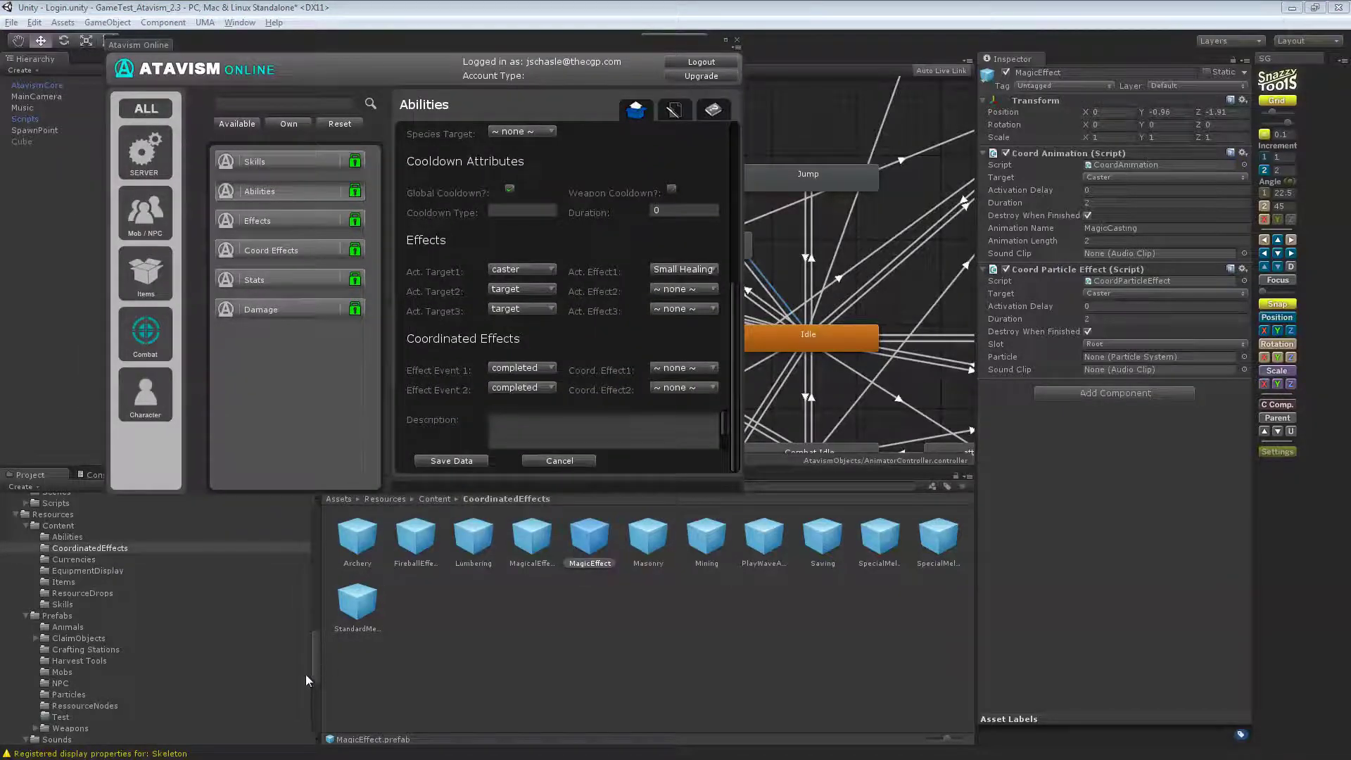
drag(305, 675, 338, 572)
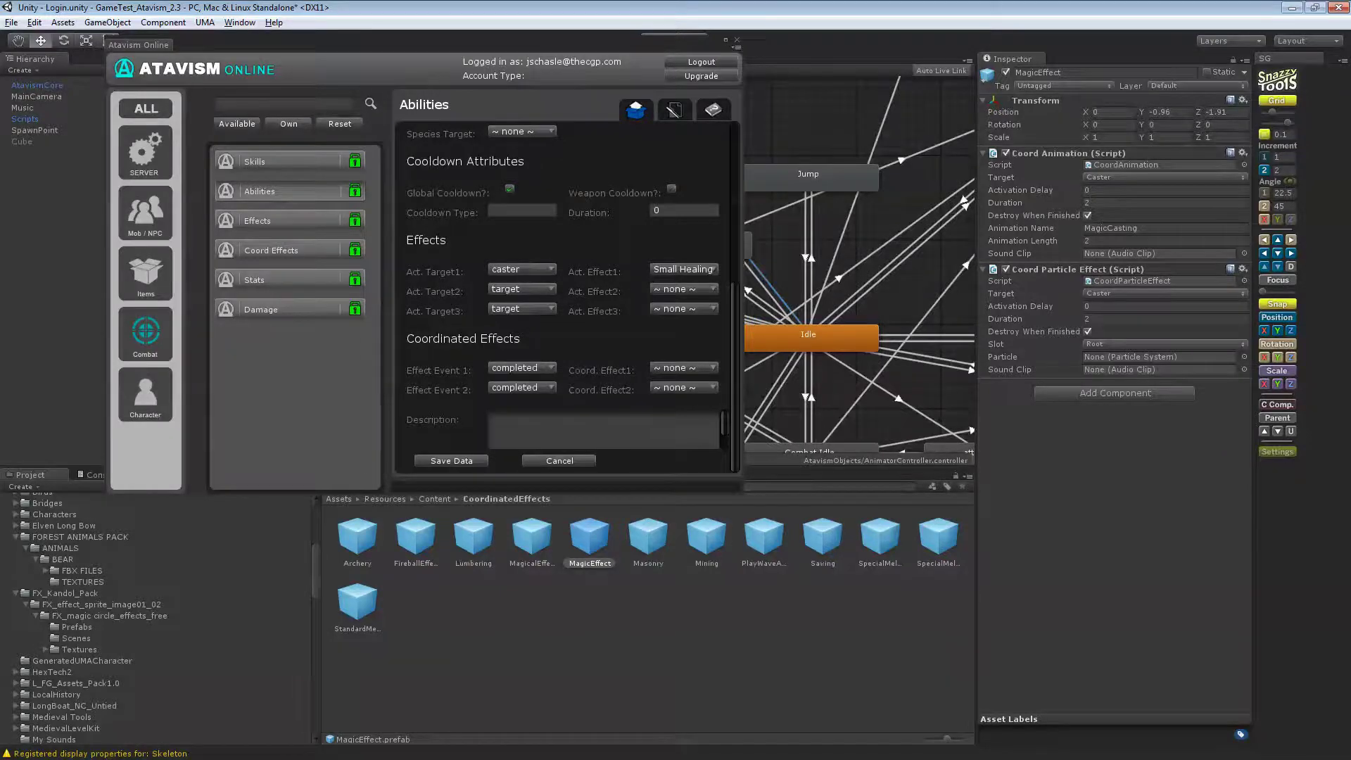
Assign an fx_Magiccircle prefab from FX_Kandol_Pack/Prefabs to the Particle field
drag(1346, 48, 708, 54)
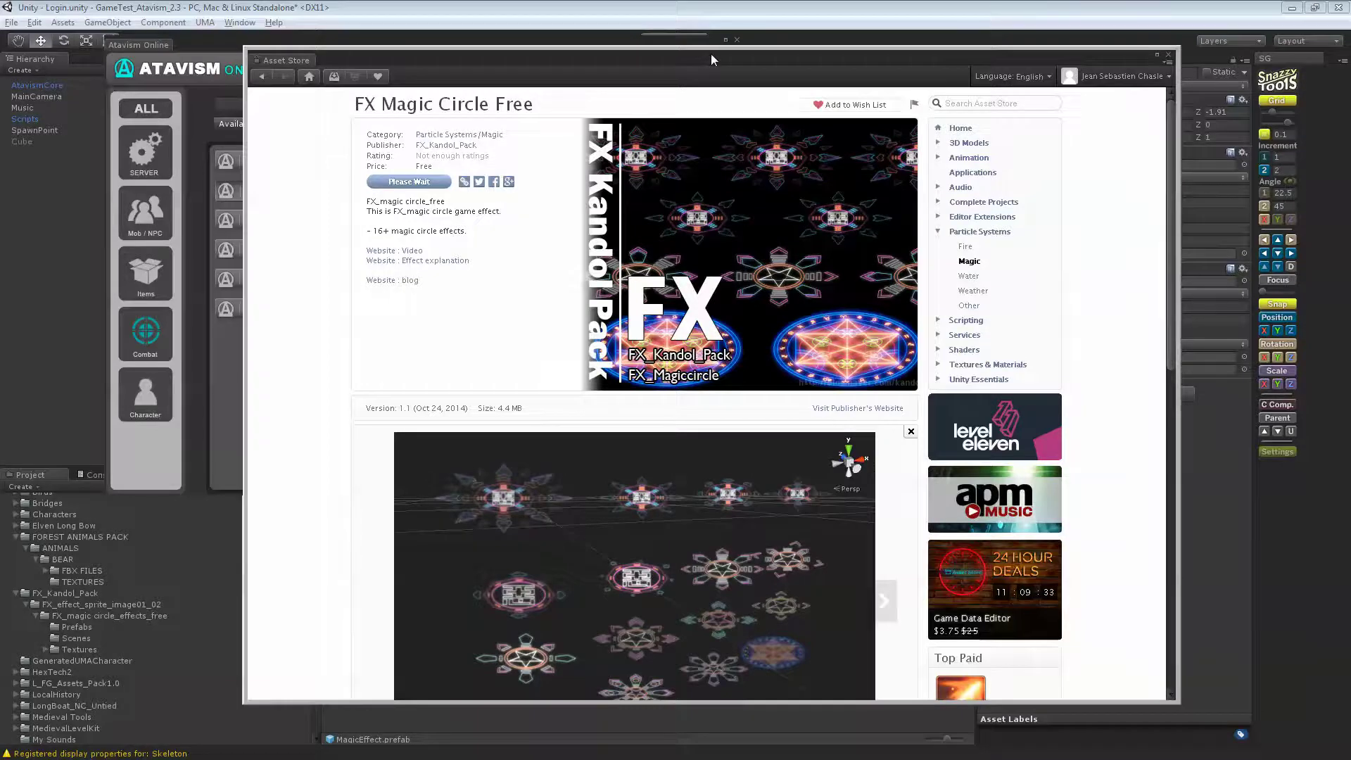
drag(710, 54, 1345, 53)
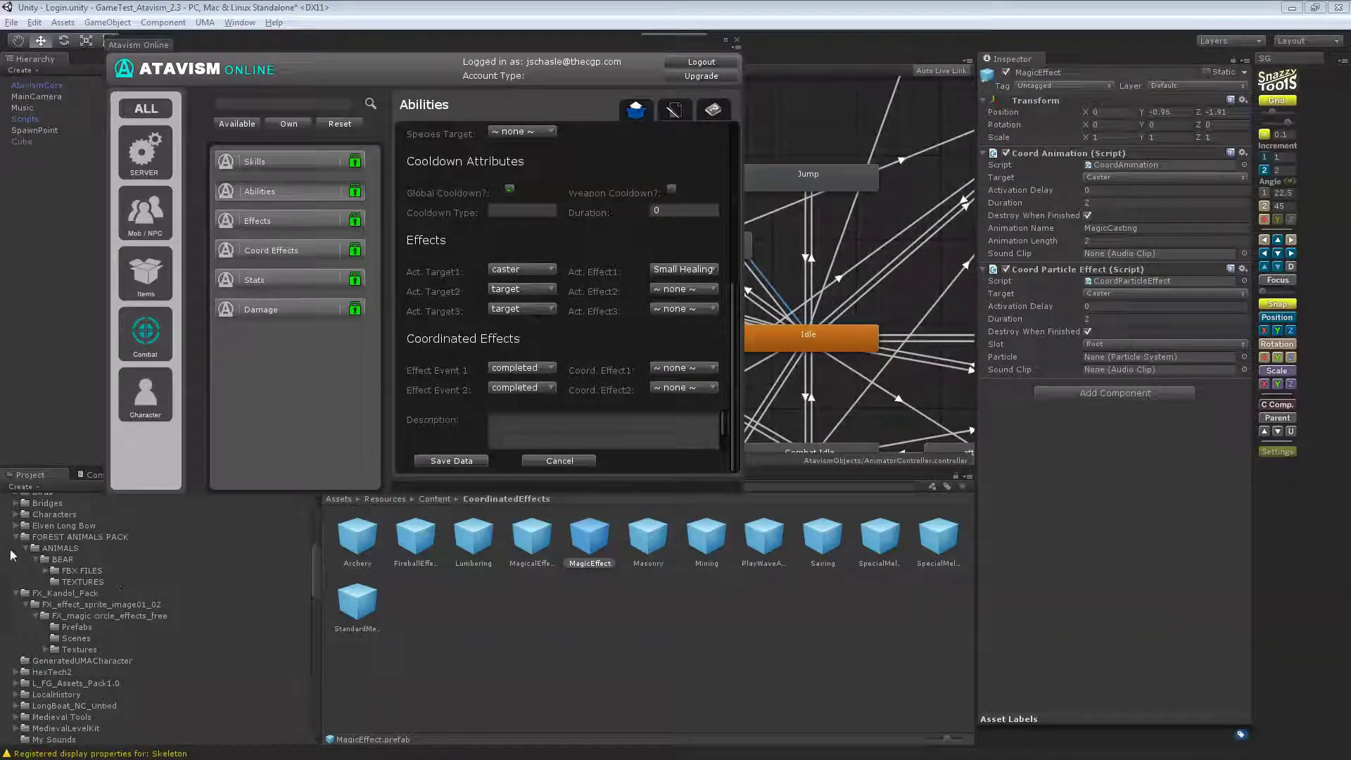
click(73, 628)
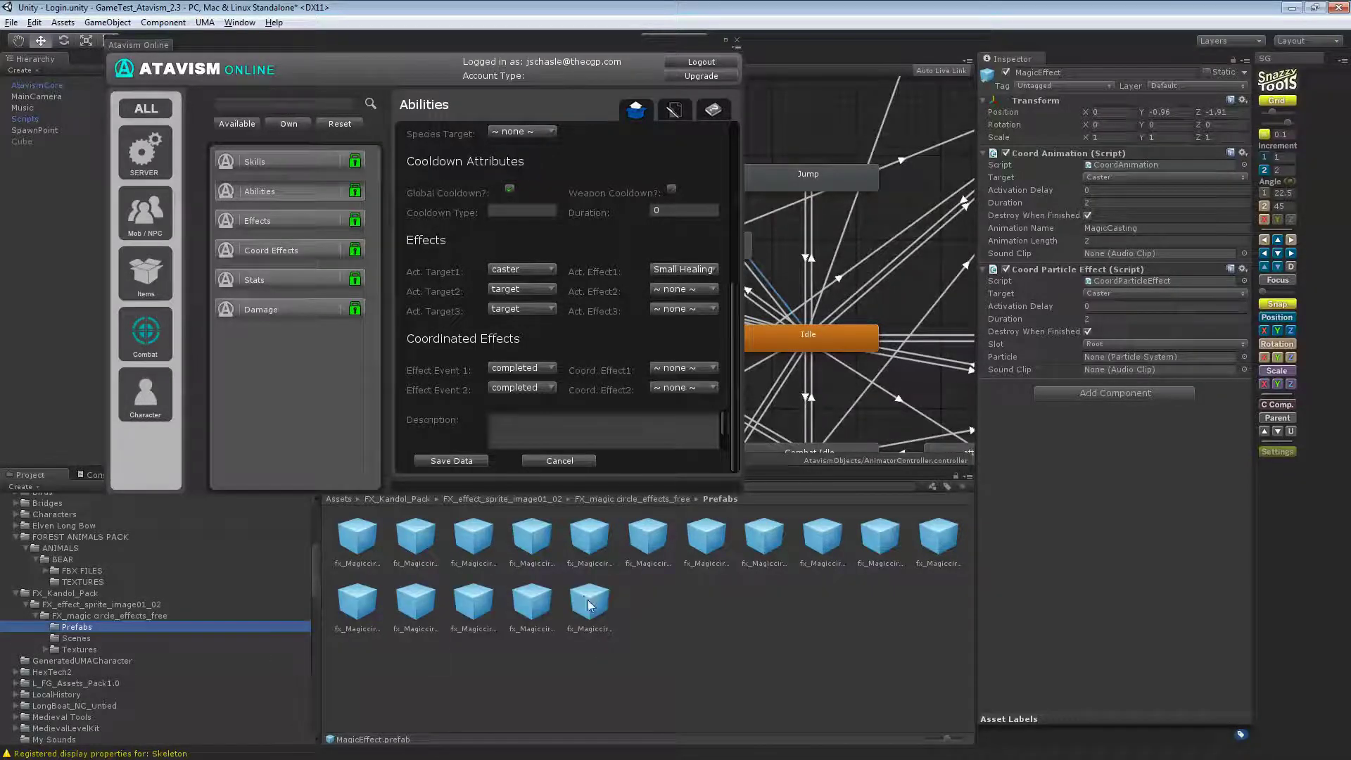
drag(589, 604, 1111, 362)
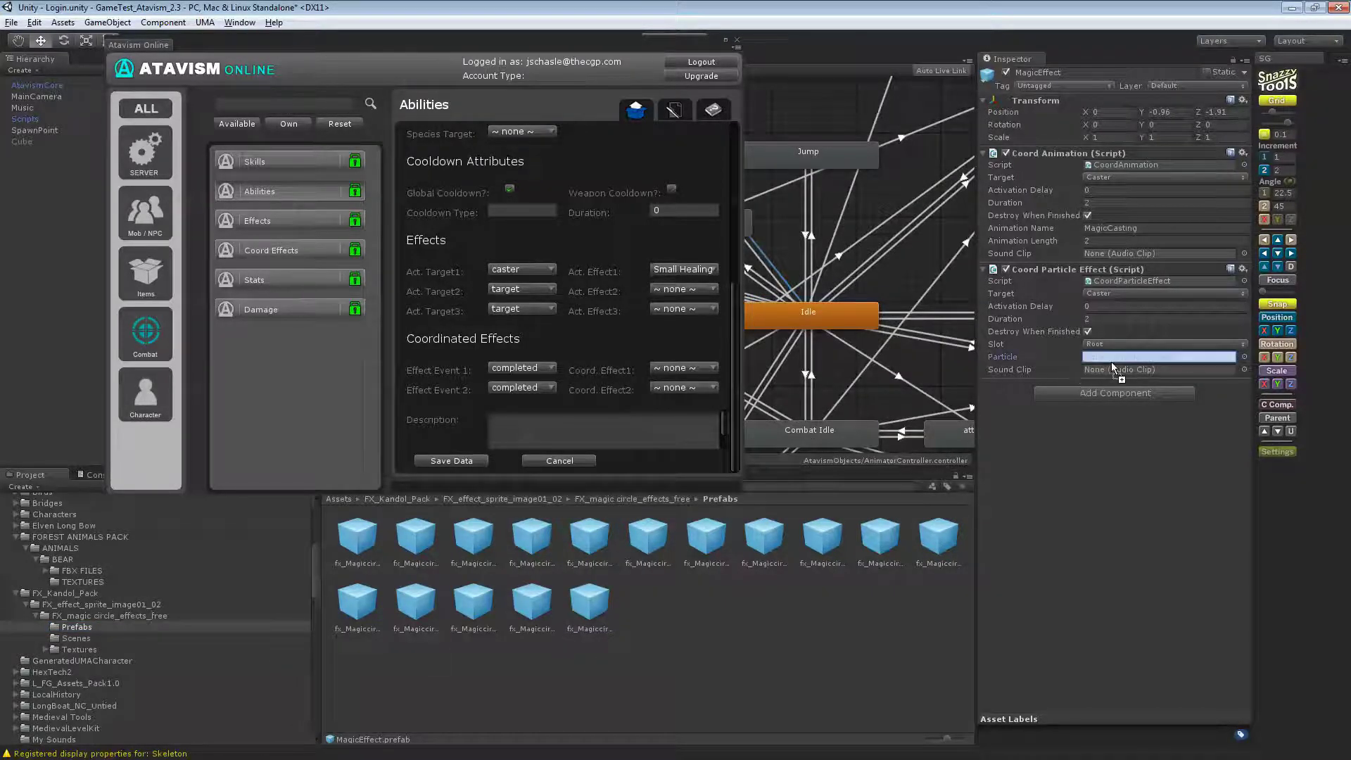
Set the particle effect's Sound Clip to a MAGIC SPELL clip
click(1244, 369)
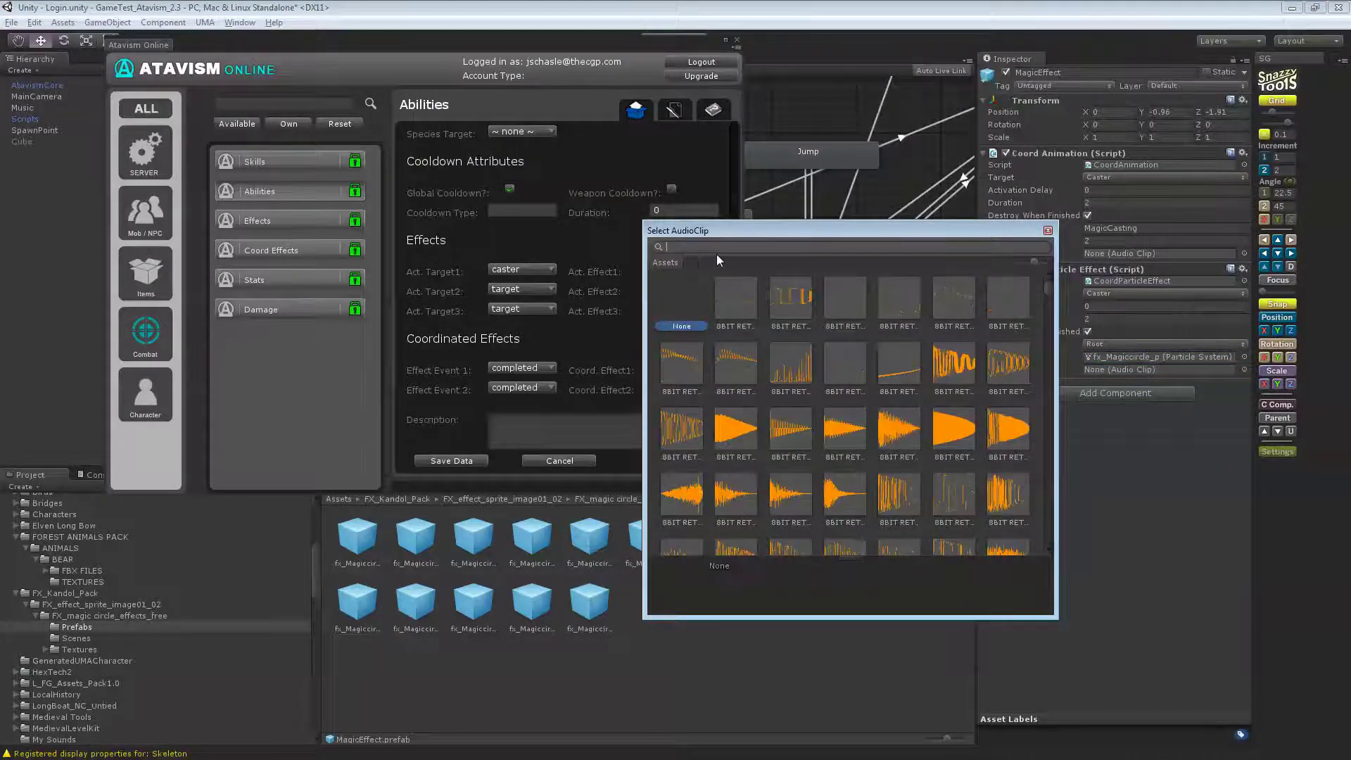
text(magic)
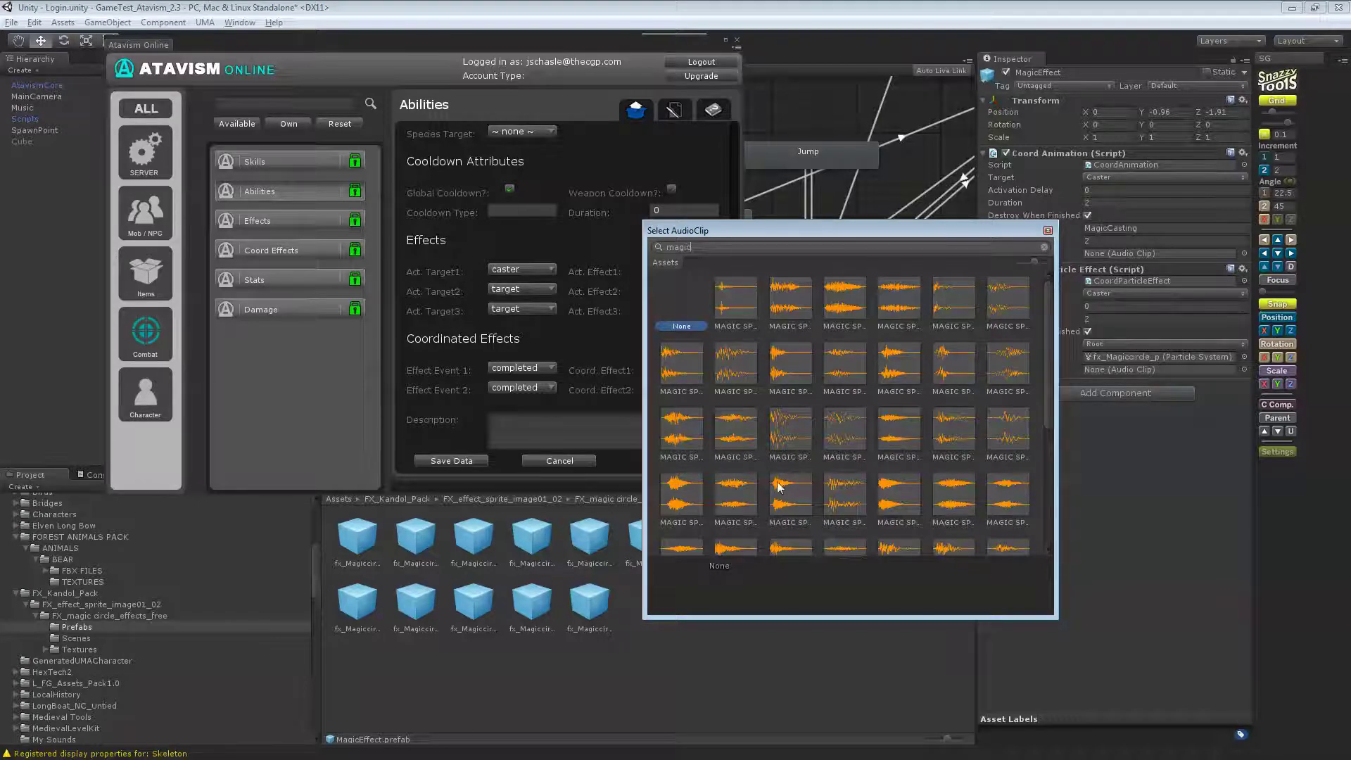
click(733, 432)
double_click(727, 431)
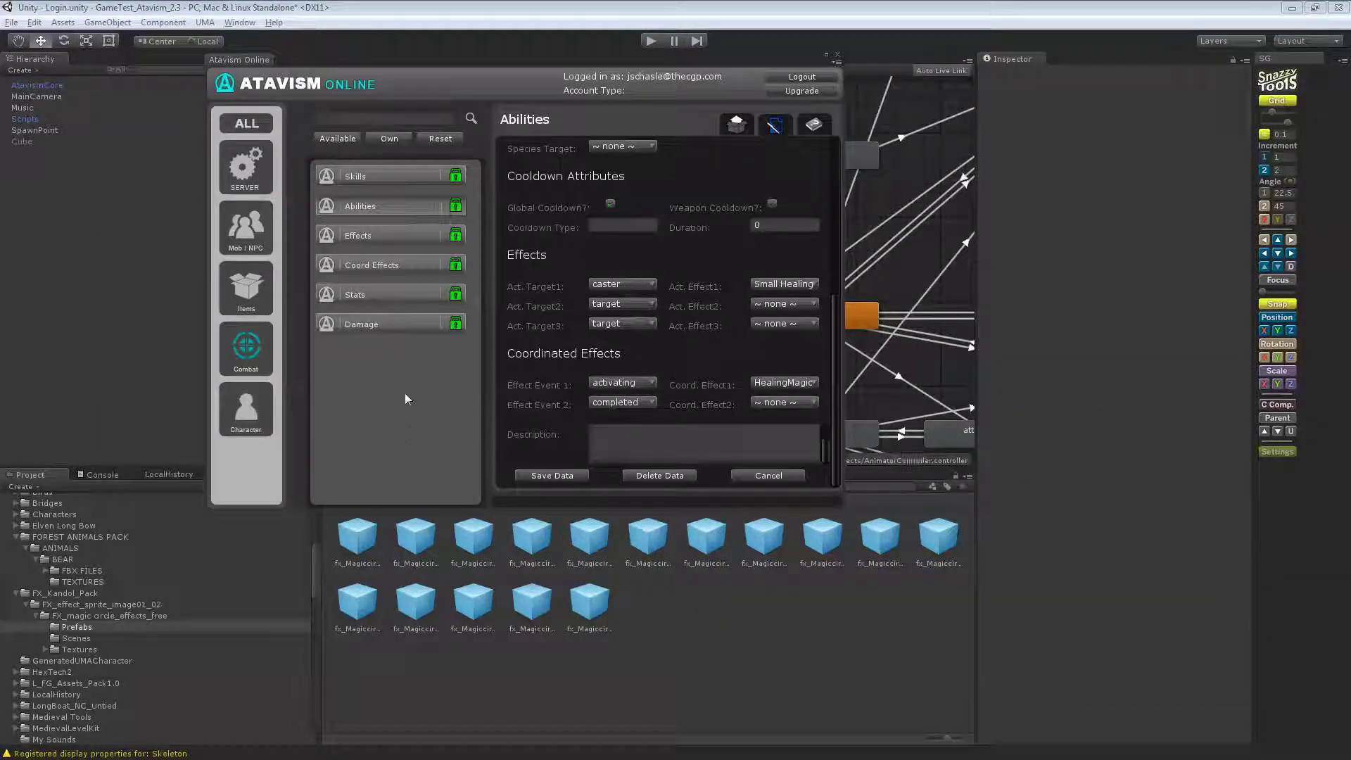
Add a coord effect named Small Healing with the MagicEffect prefab as its Game Object, and save it
click(391, 266)
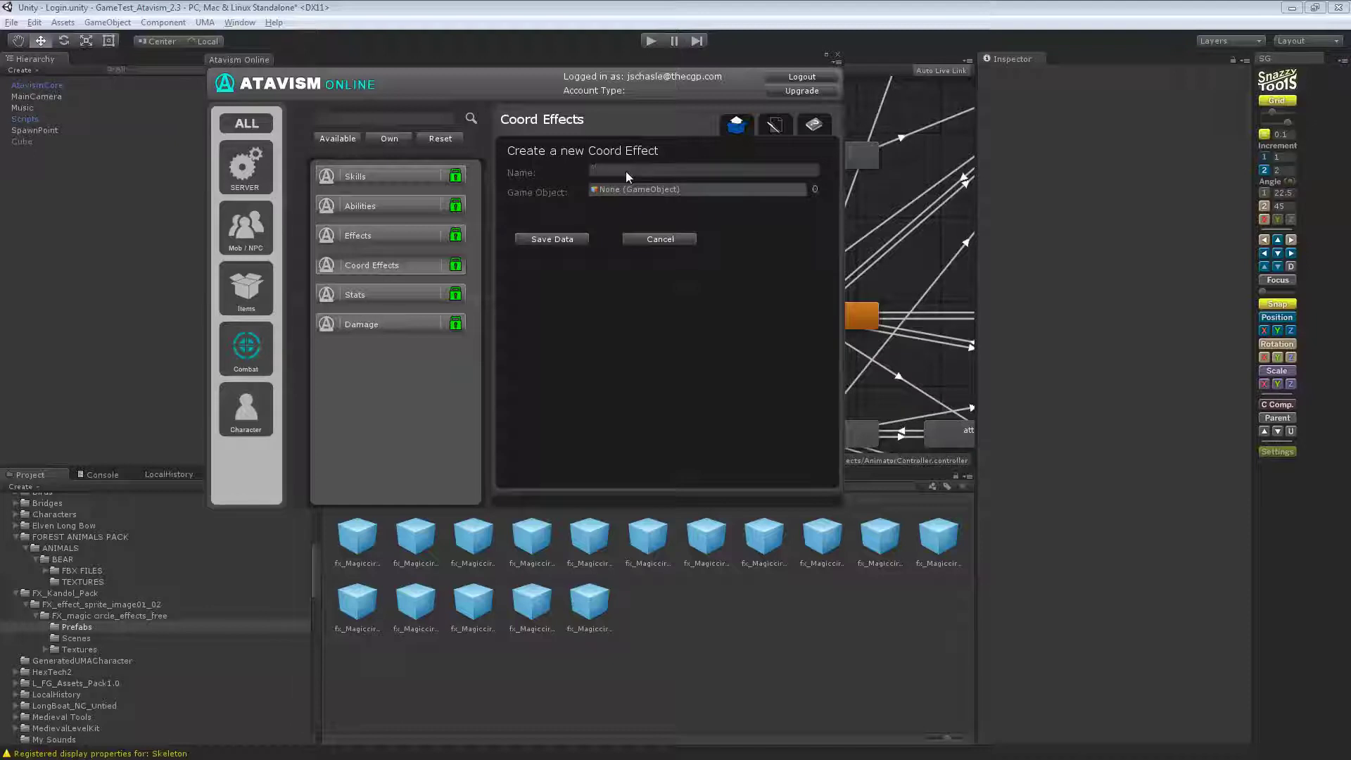
text(SmallHealing)
scroll(169, 633, down, 5)
scroll(168, 652, down, 3)
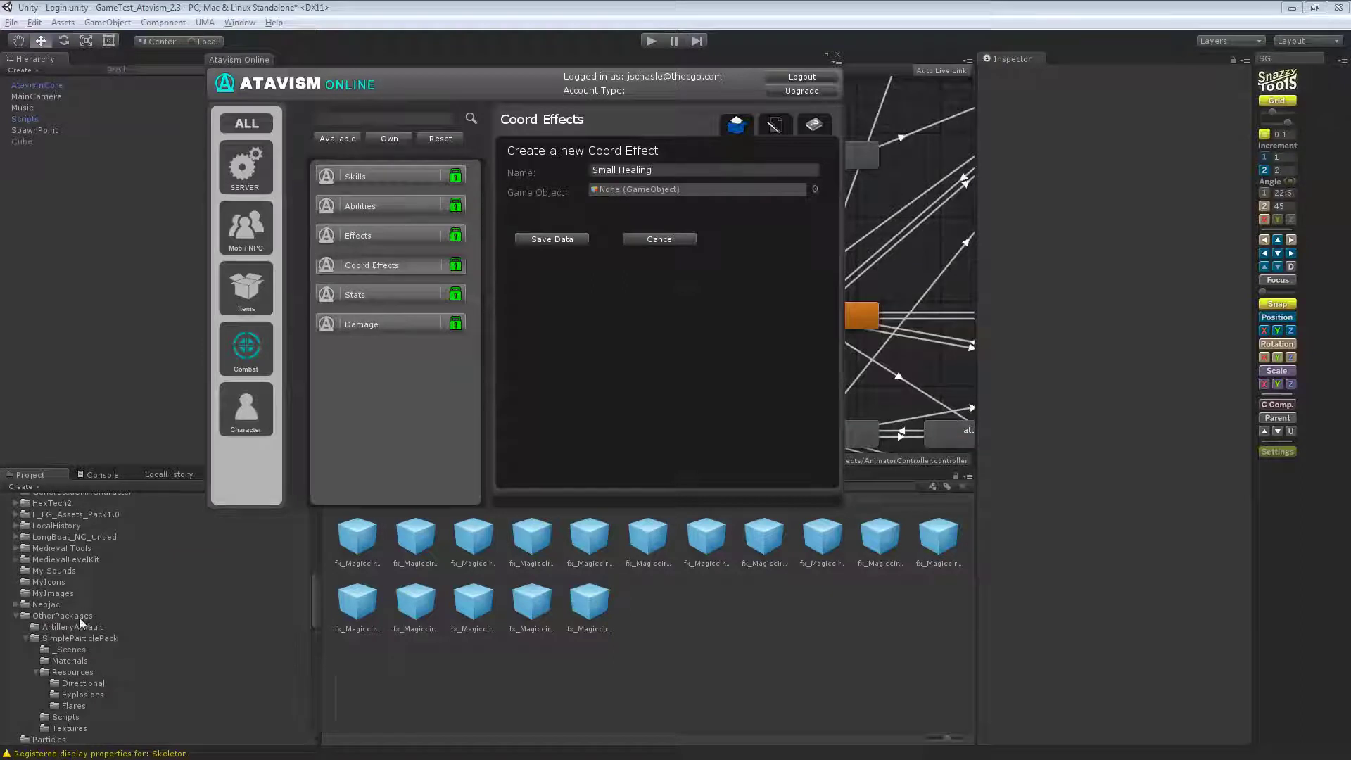
scroll(80, 617, down, 3)
scroll(81, 618, down, 5)
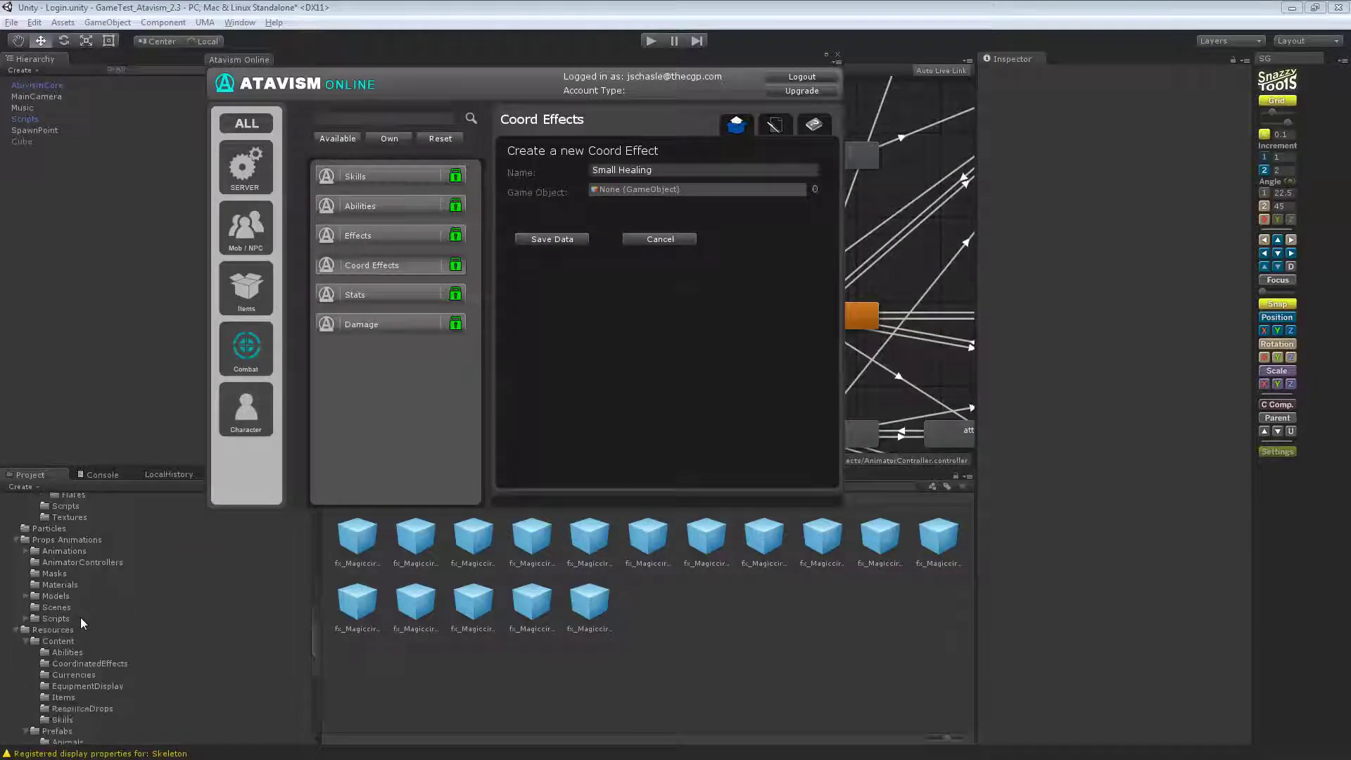
scroll(80, 617, down, 3)
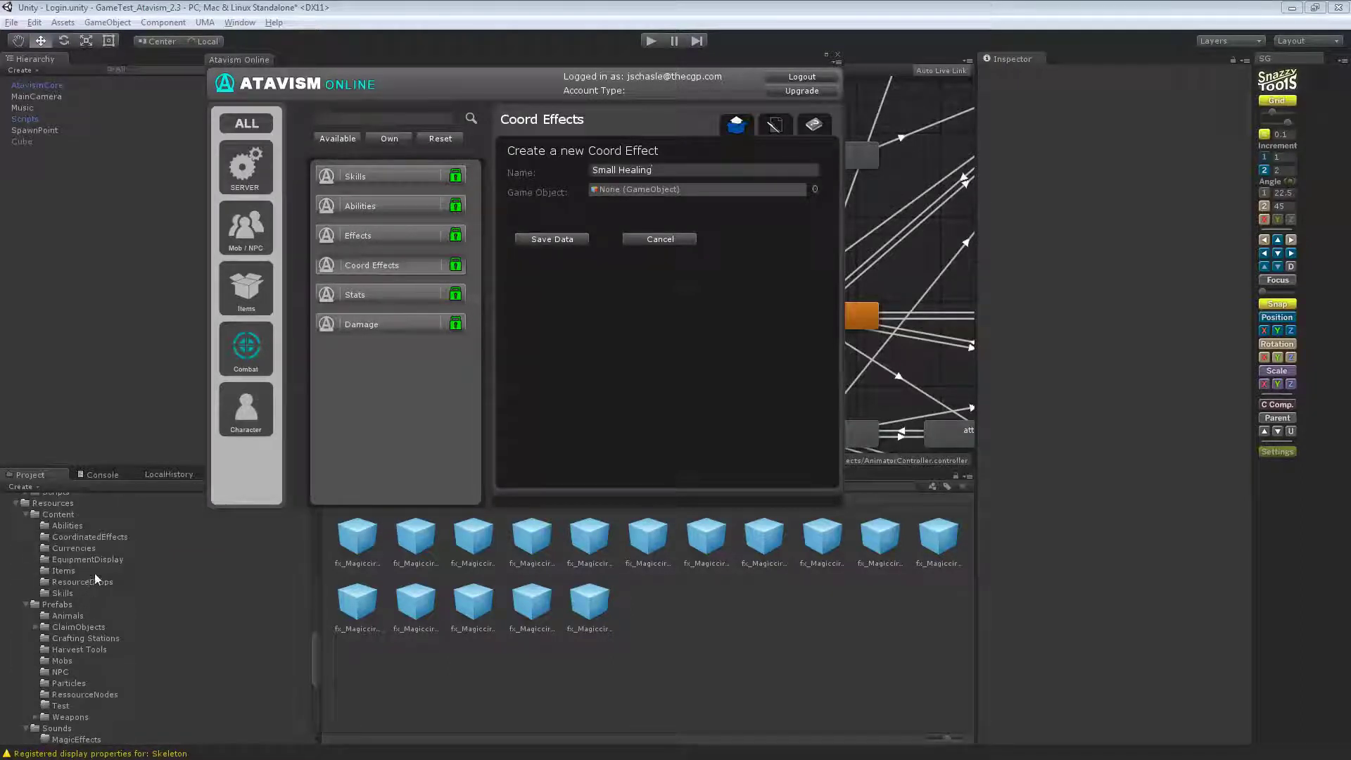
click(102, 536)
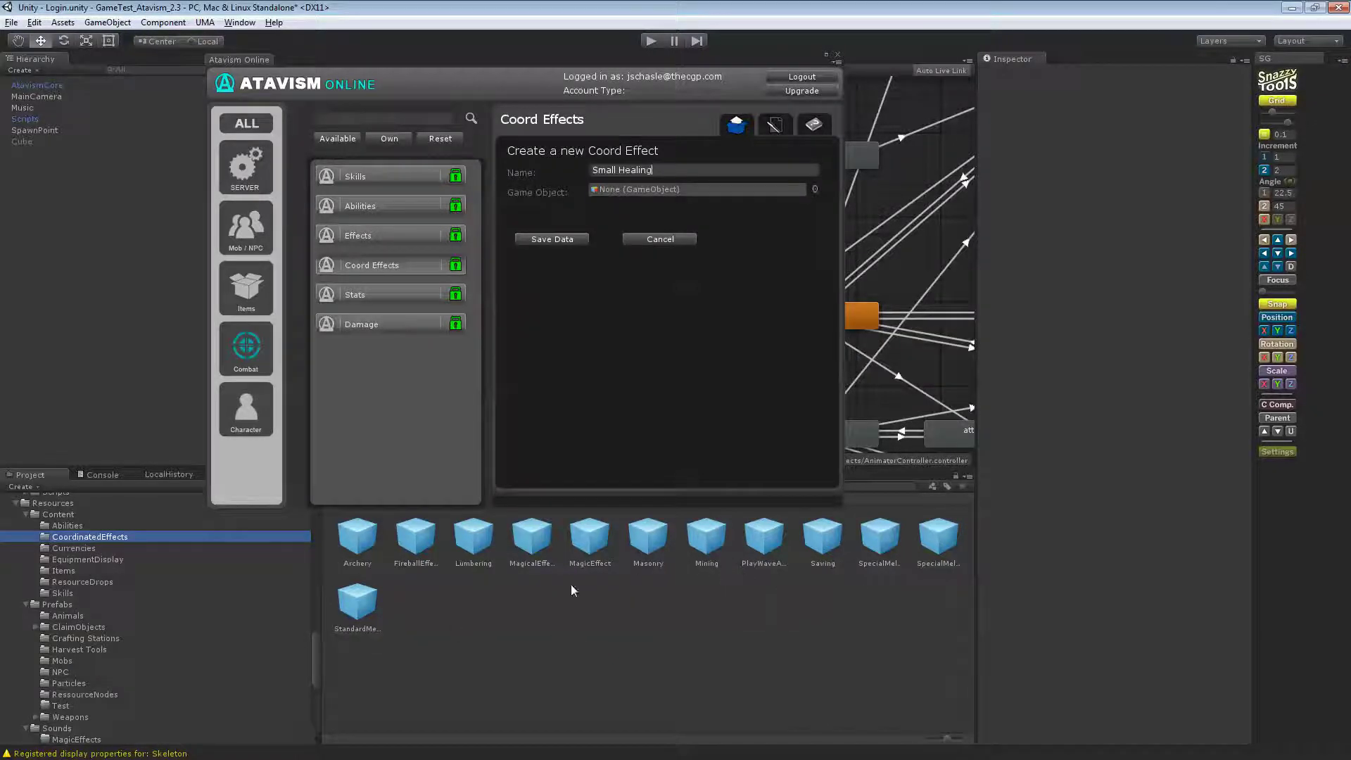
drag(590, 539, 630, 192)
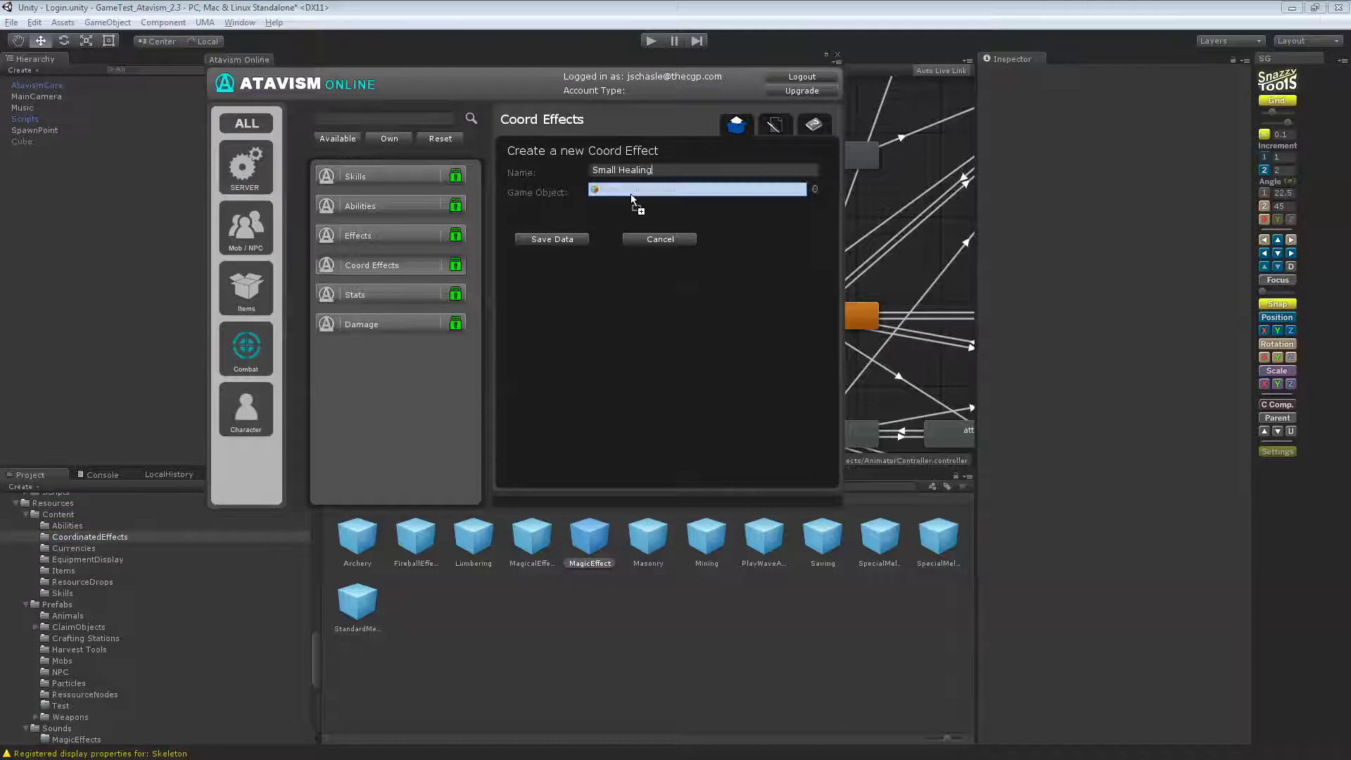
click(549, 240)
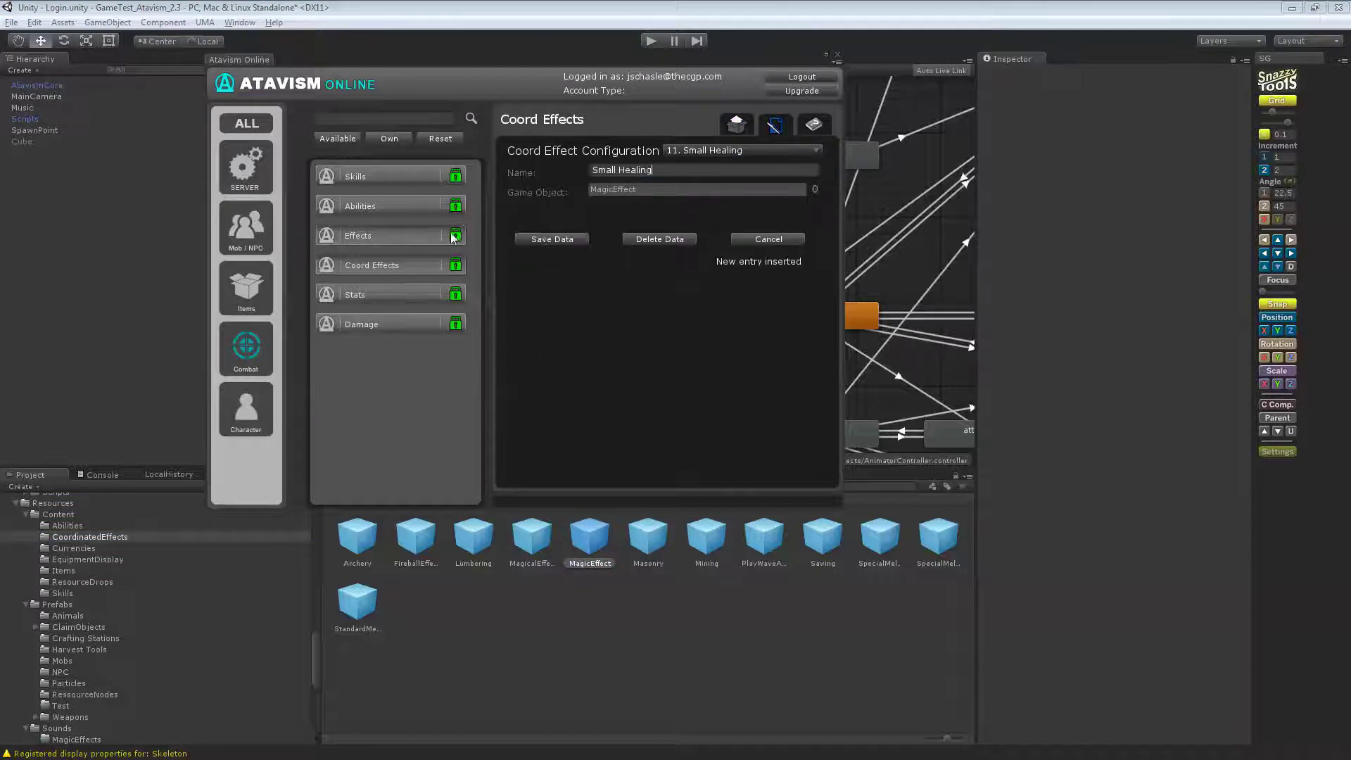
Set Minor Heal's first coordinated effect to Small Healing and save the ability
click(400, 226)
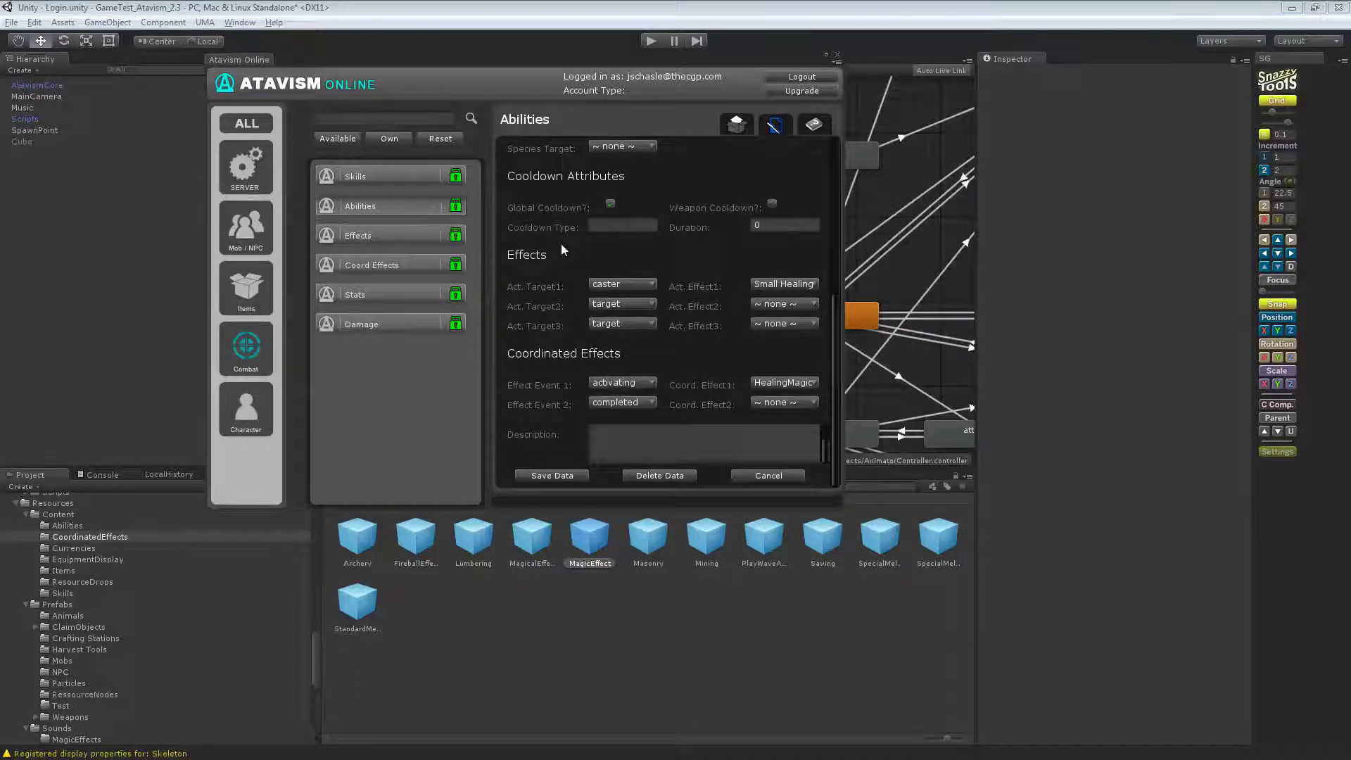
click(783, 382)
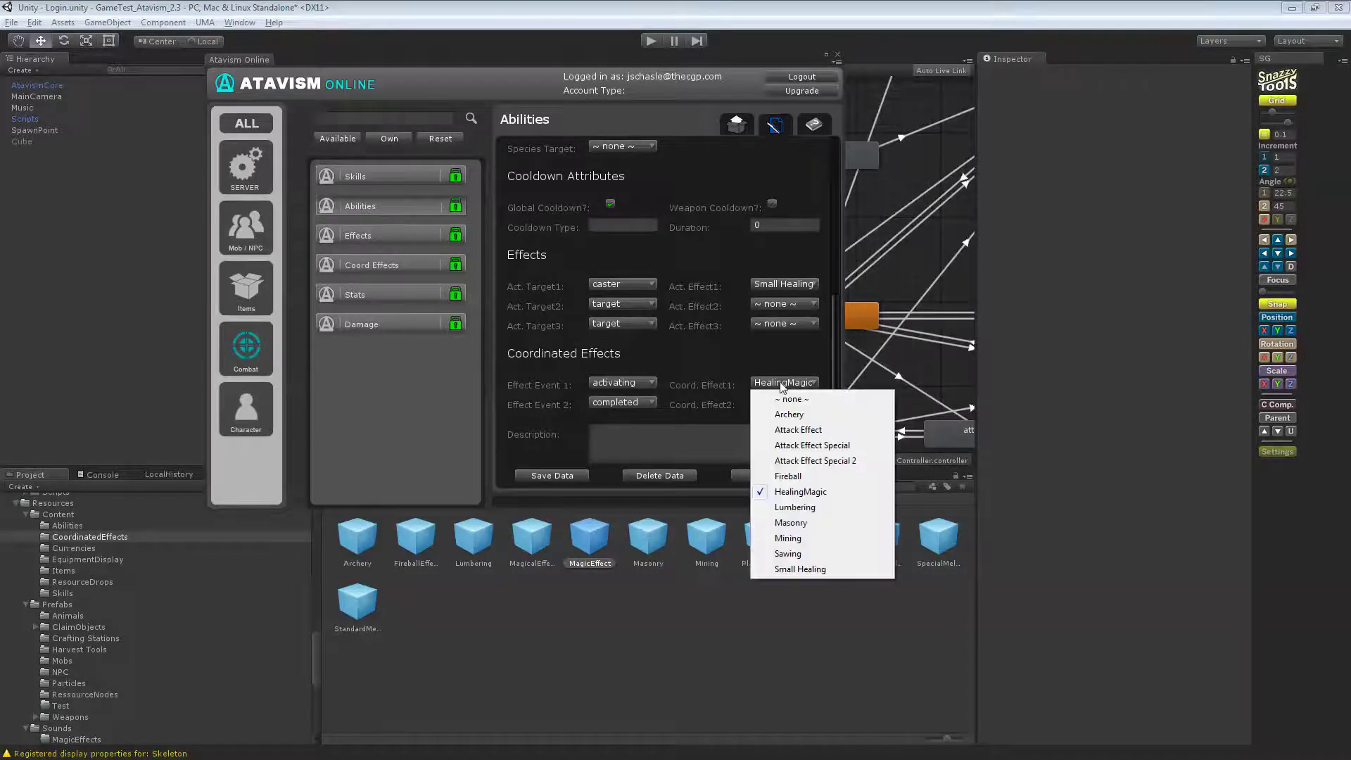
click(799, 569)
click(549, 478)
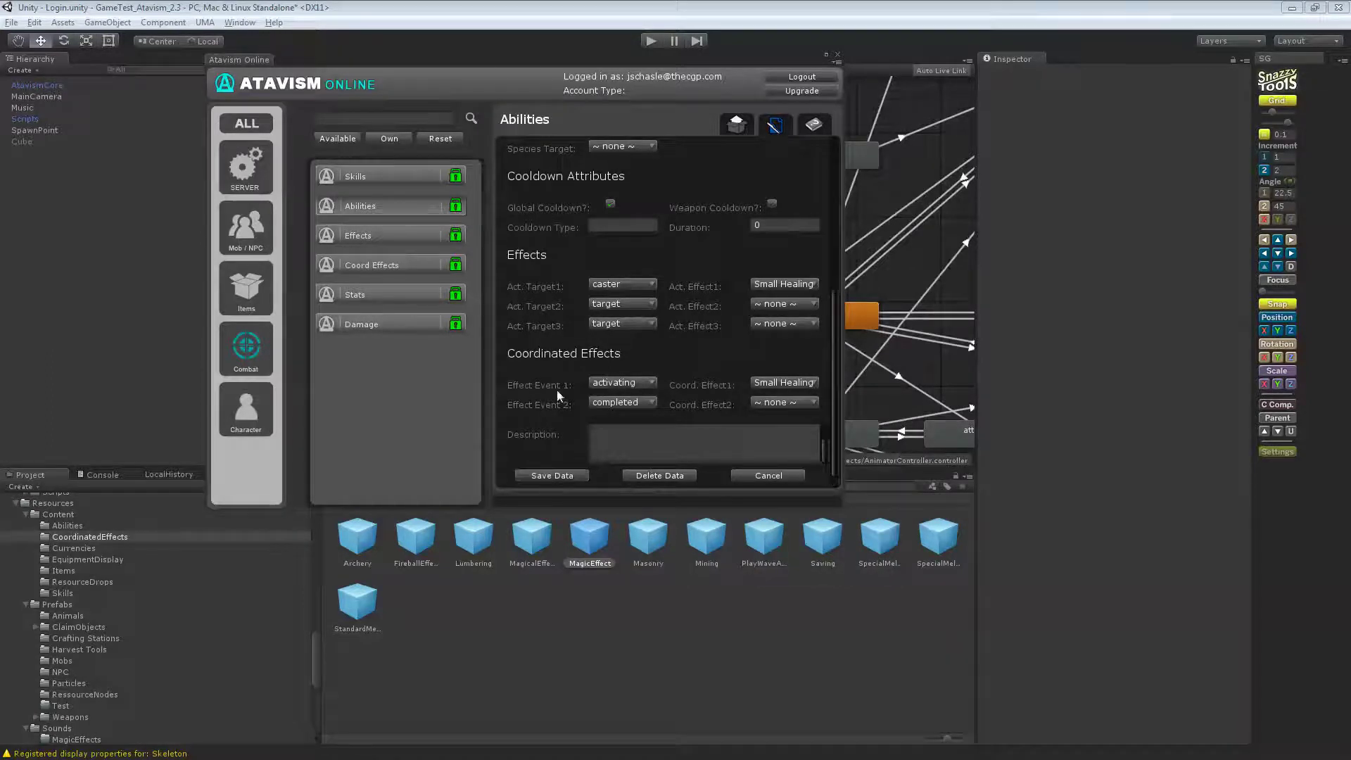
scroll(580, 277, up, 5)
scroll(654, 280, up, 3)
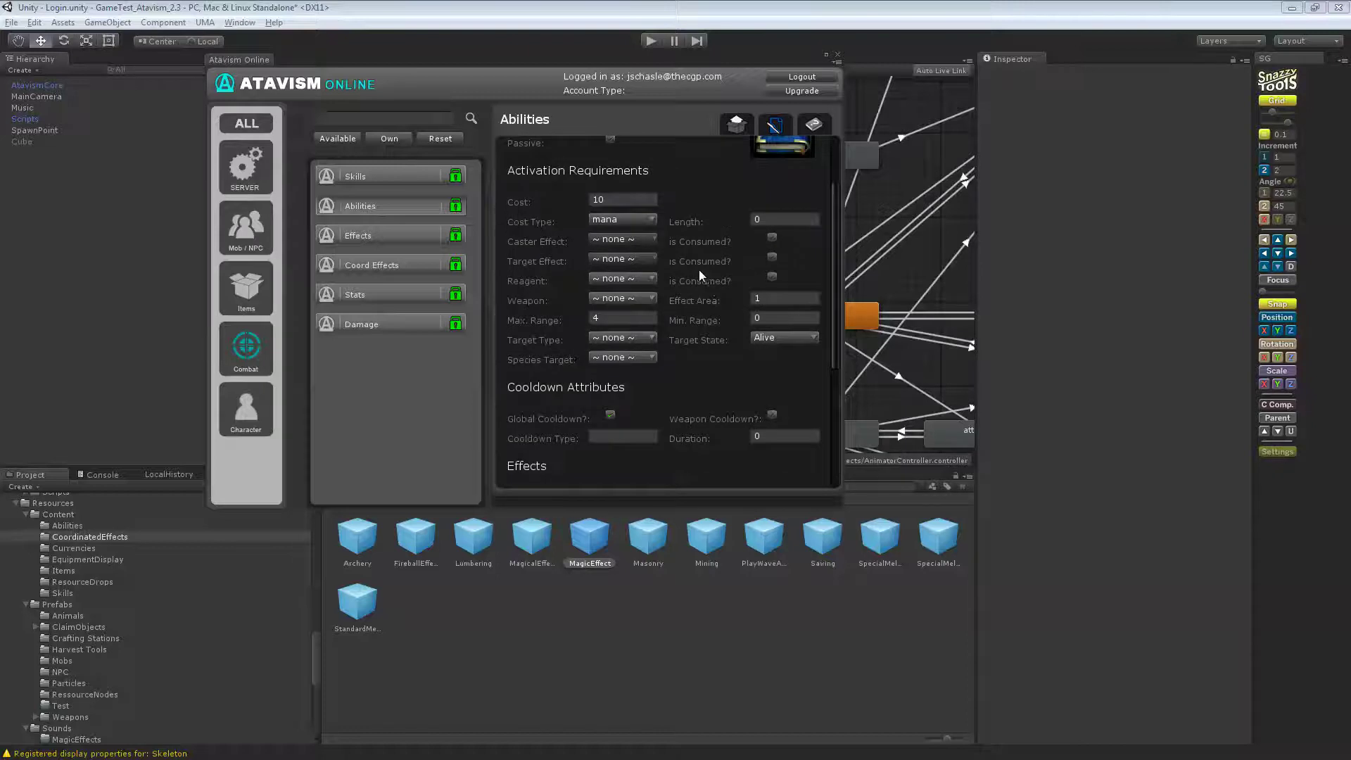
scroll(699, 275, up, 3)
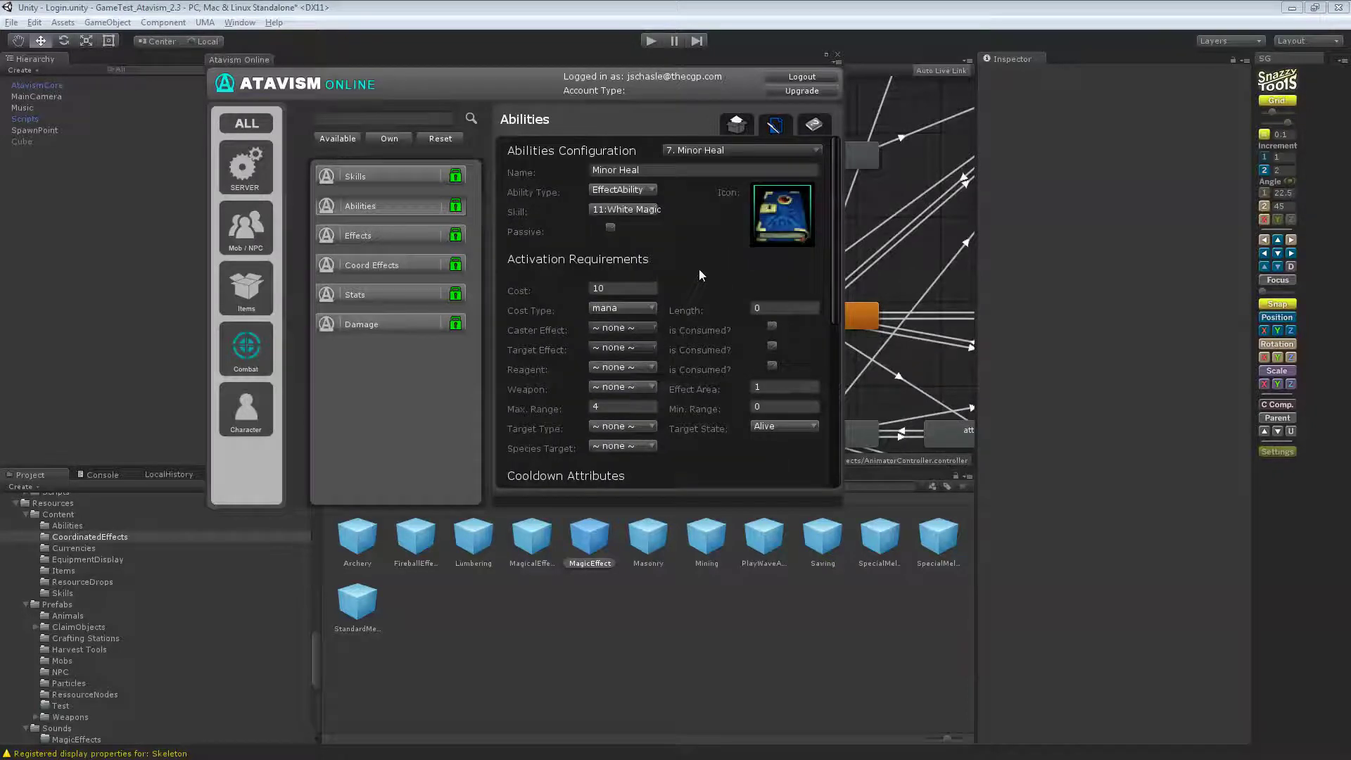
In skill 11. White Magic, add Ability 2 as 7:Minor Heal and save the skill
click(399, 181)
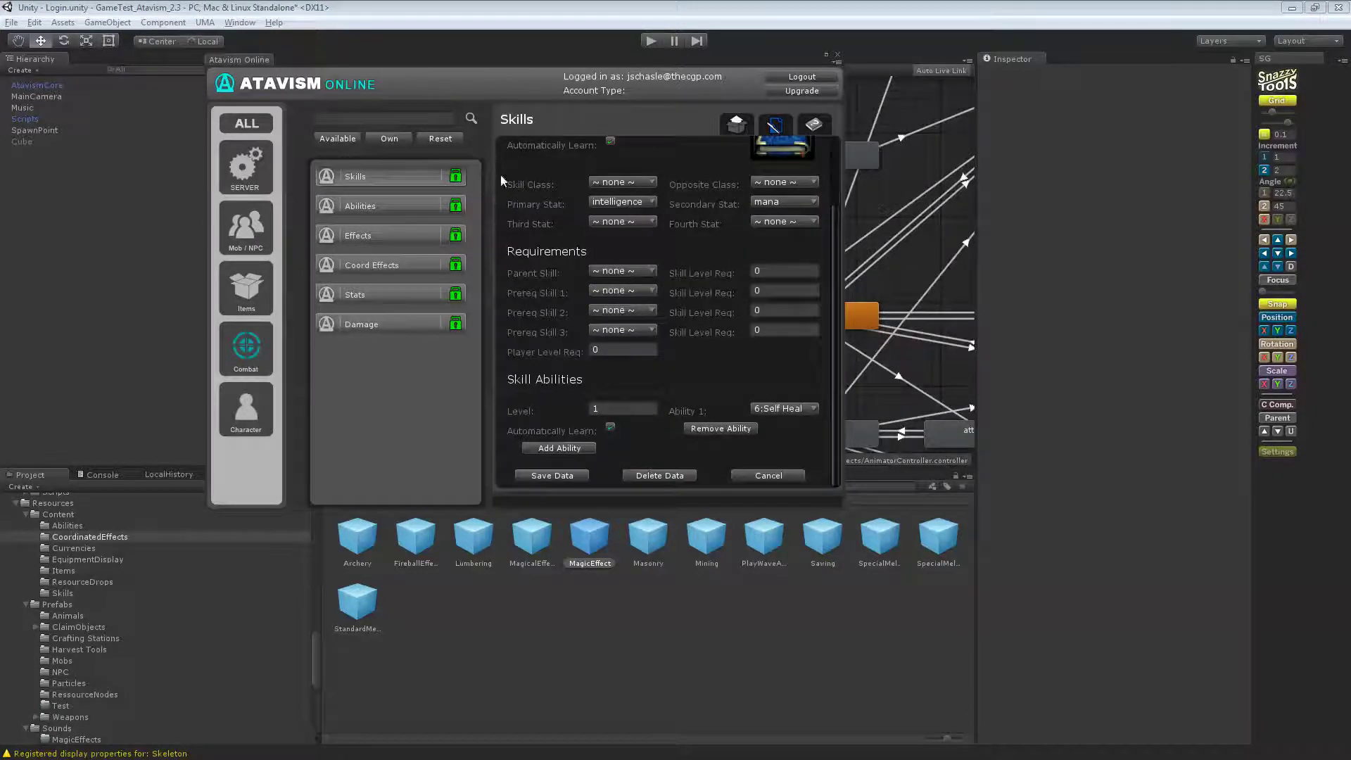
scroll(657, 167, up, 3)
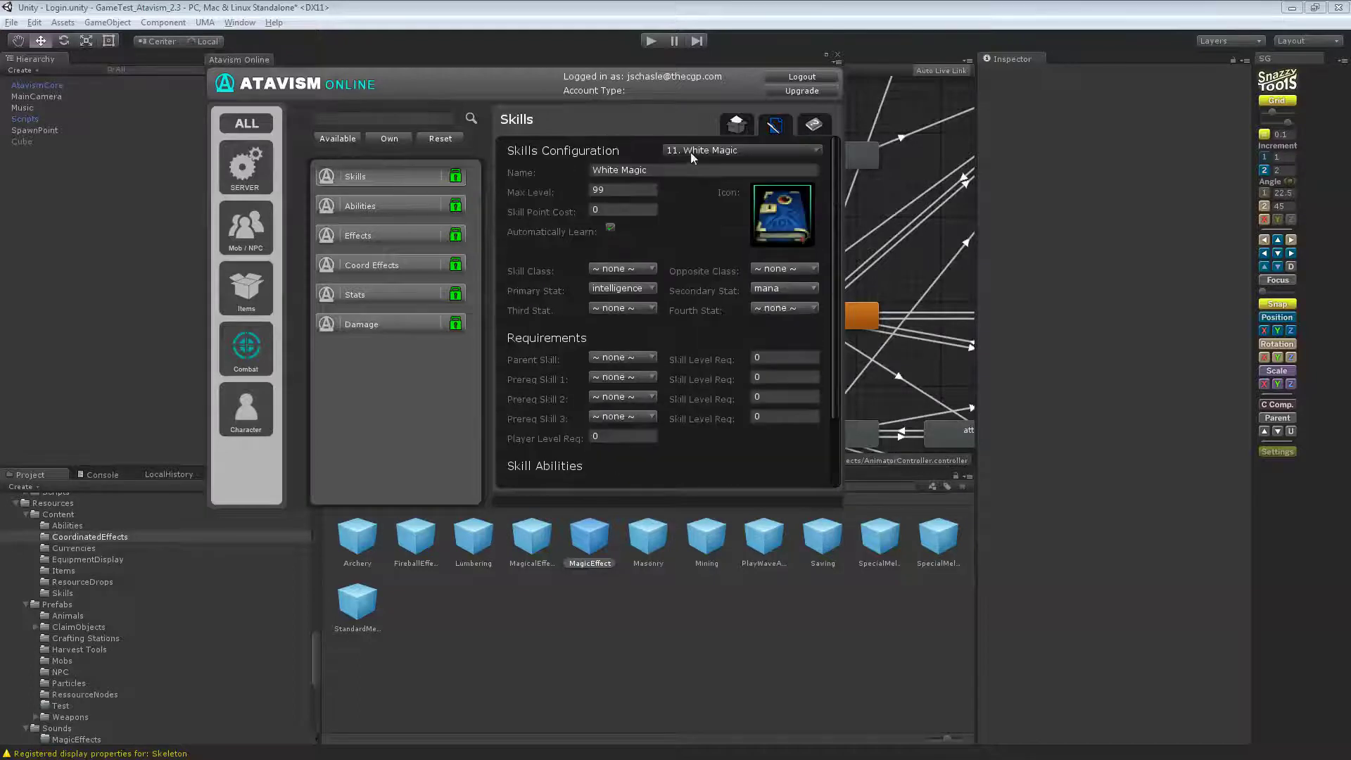
click(739, 150)
click(716, 290)
scroll(689, 245, down, 3)
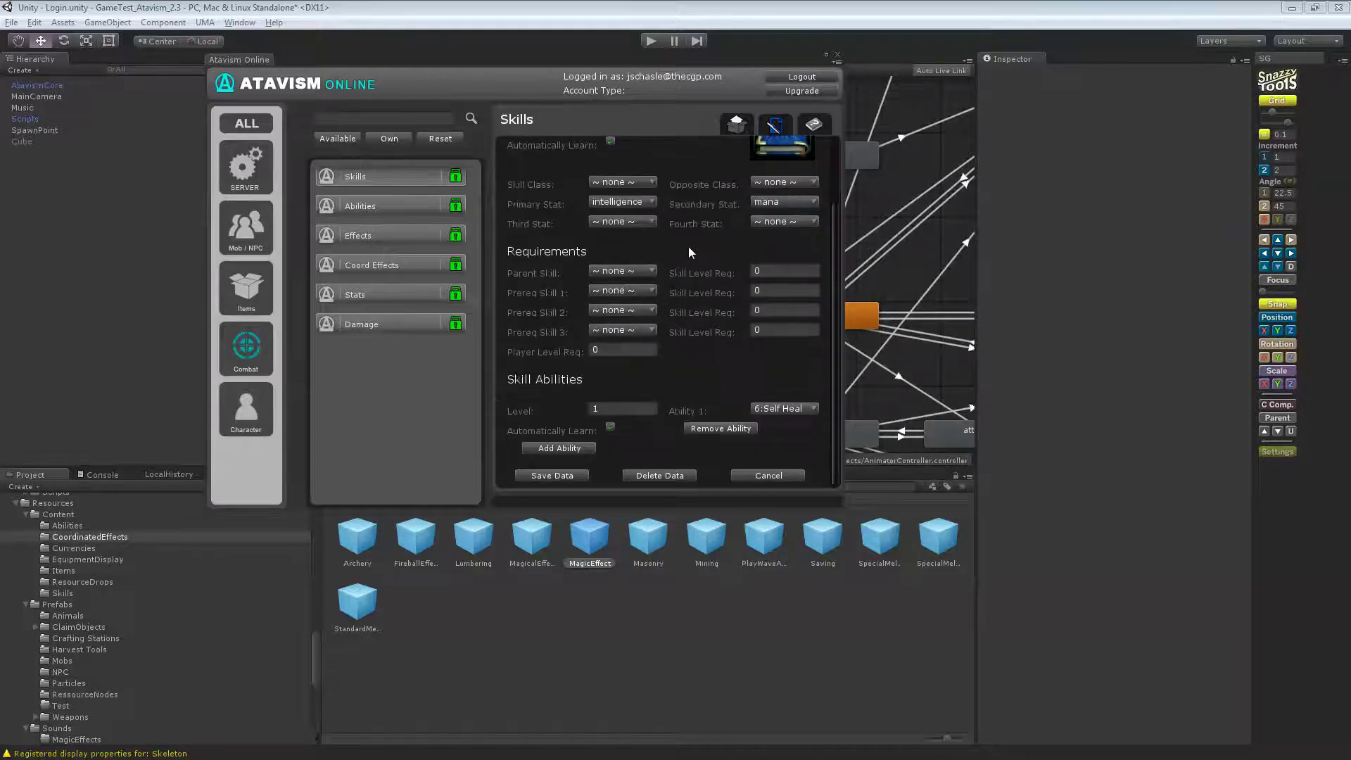
click(569, 447)
click(781, 449)
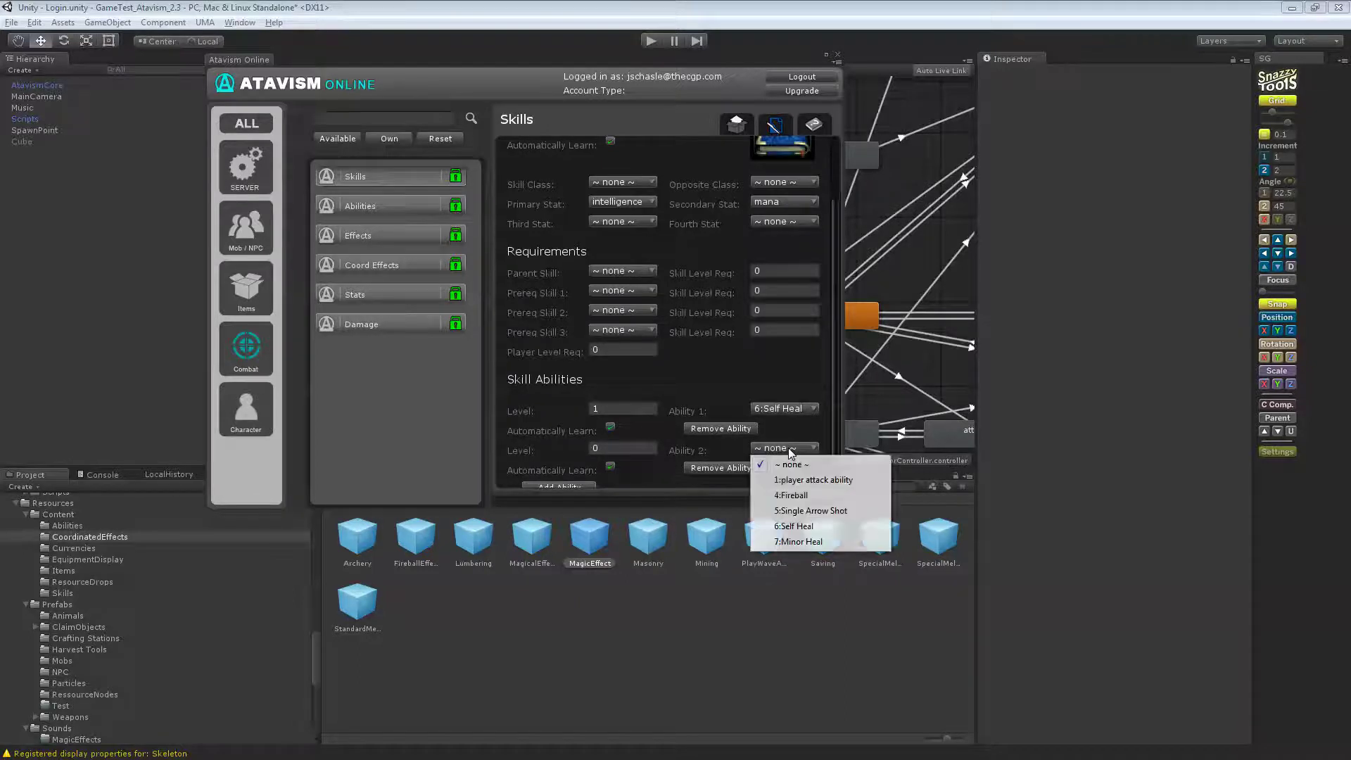
click(798, 541)
scroll(733, 360, down, 2)
click(553, 475)
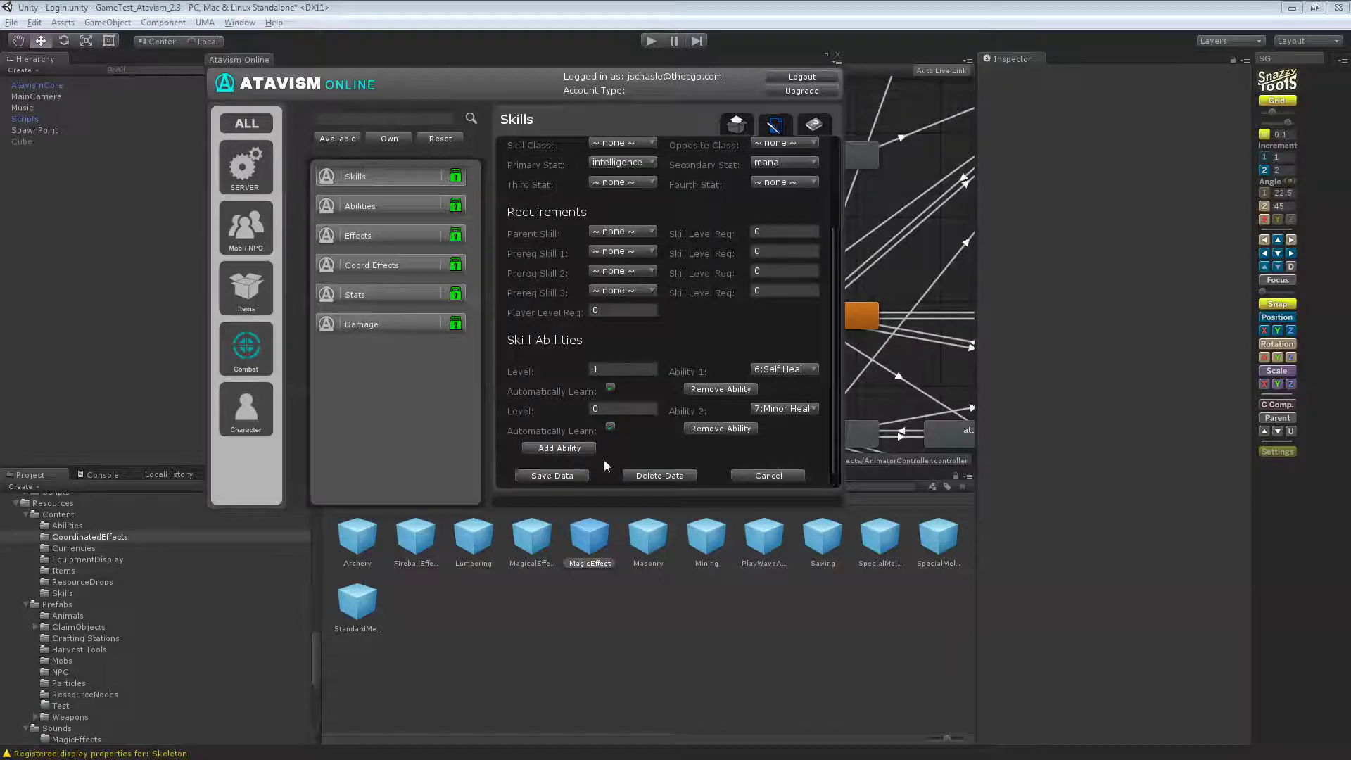
Check Minor Heal's Caster Effect options without changing them, then close the Atavism Online editor
click(387, 206)
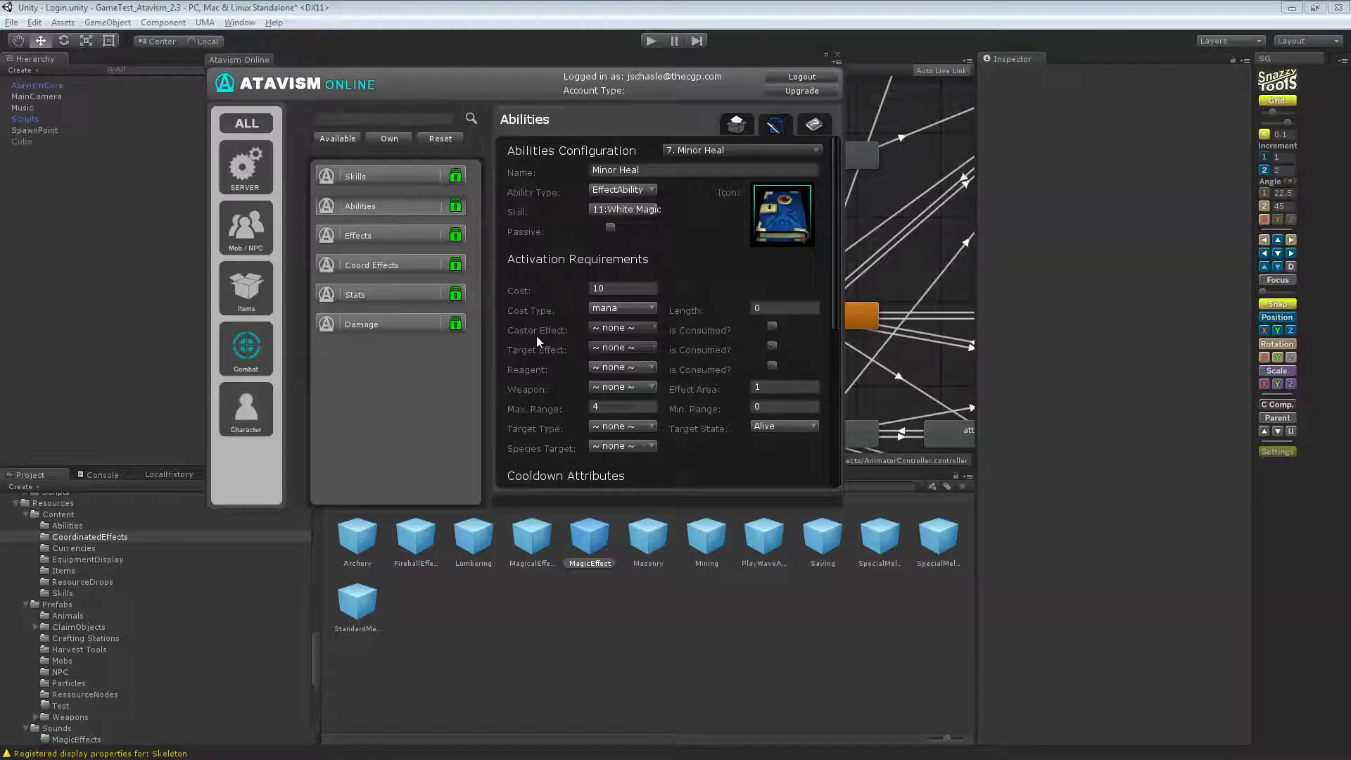
click(620, 328)
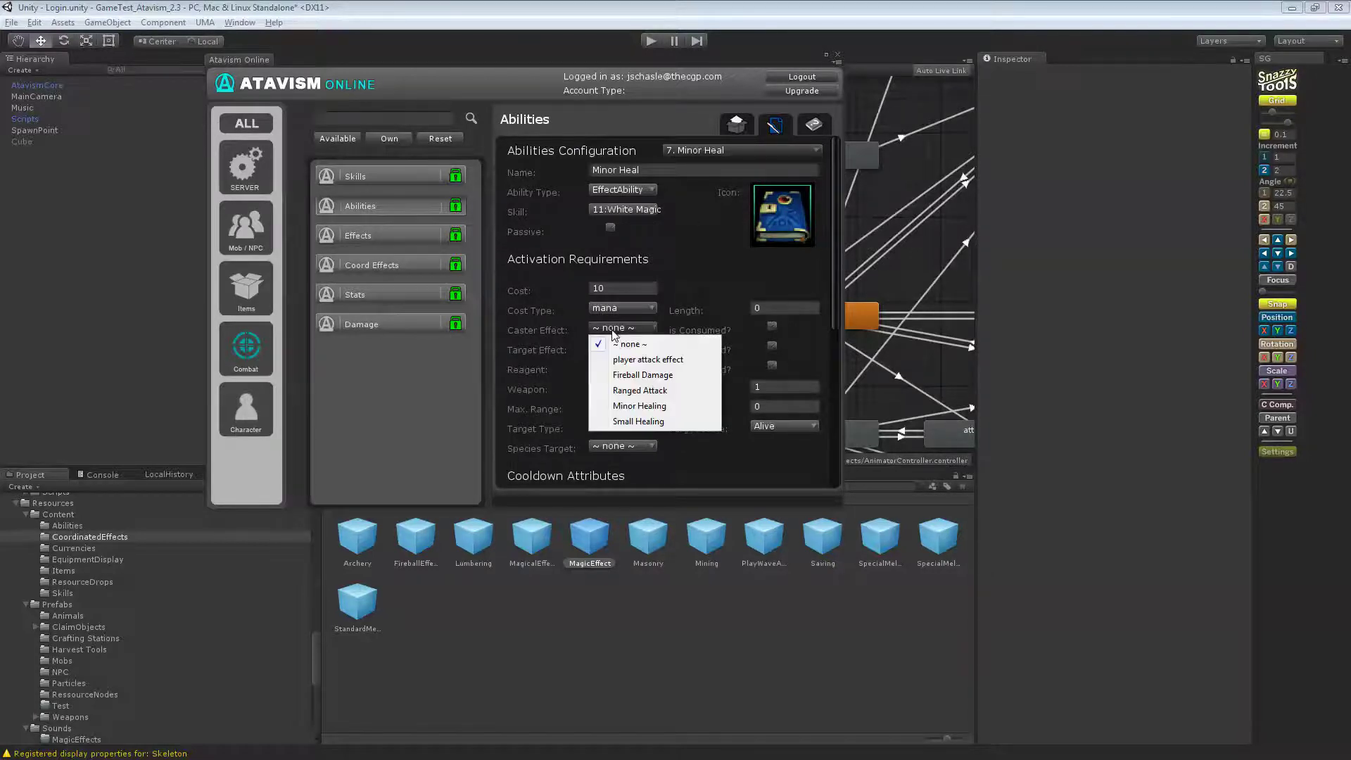
click(708, 273)
scroll(709, 273, down, 3)
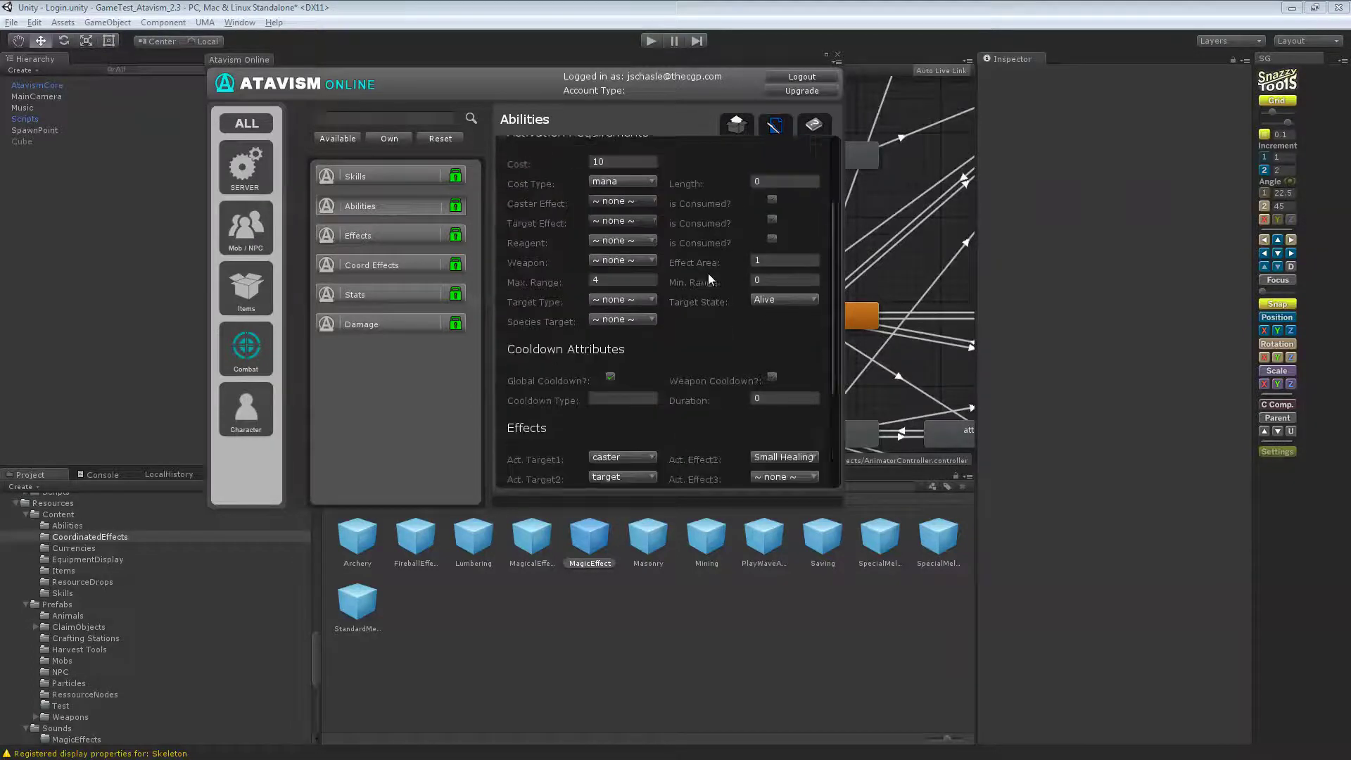
scroll(688, 282, down, 3)
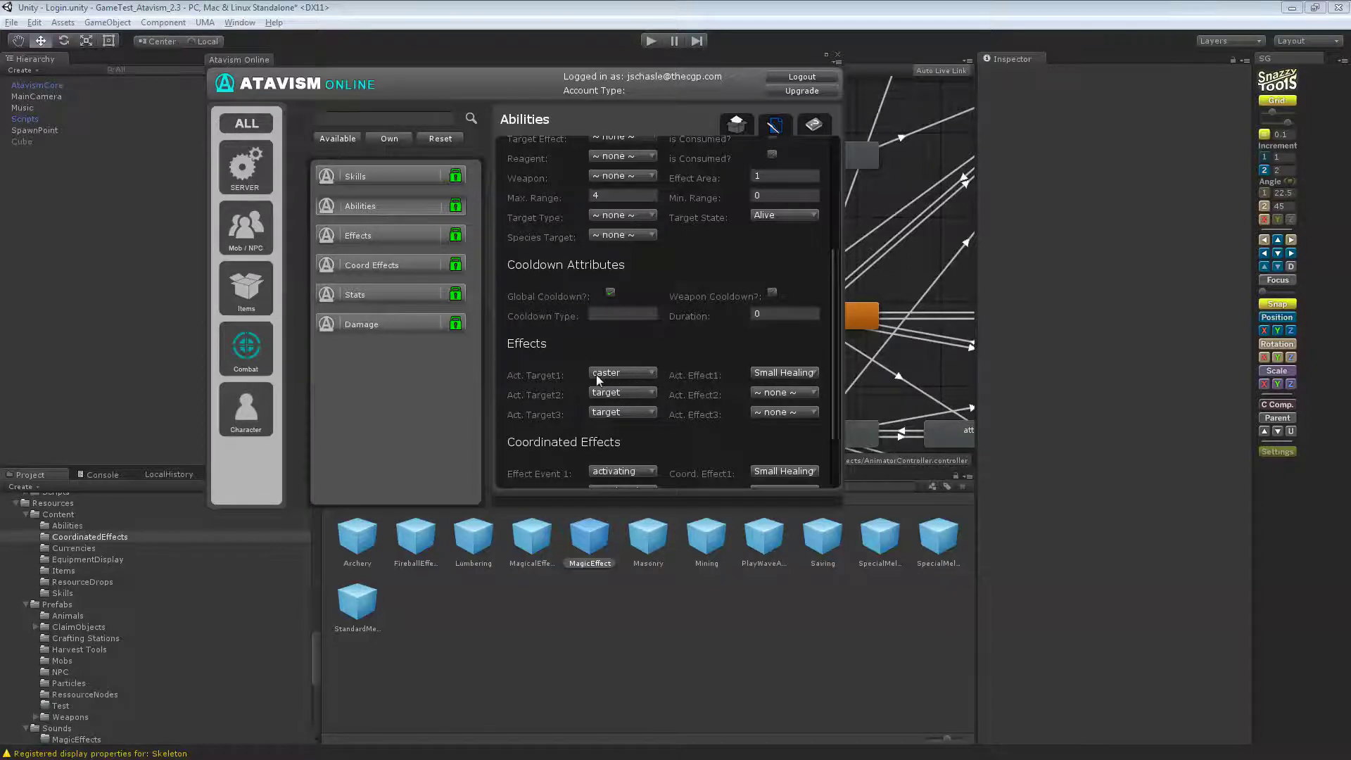
scroll(624, 394, down, 3)
click(837, 57)
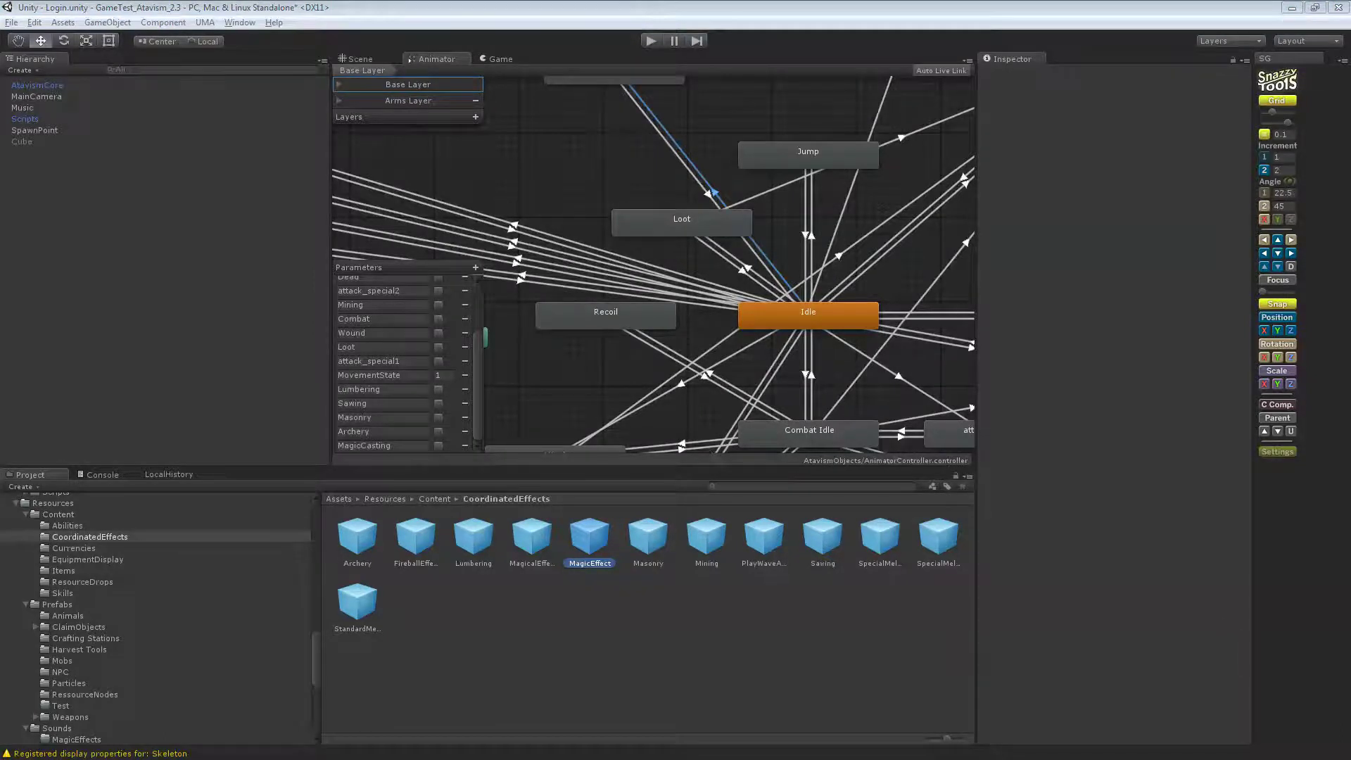
Enter Play mode from the Scene view and fill in the login username and password
key(ctrl+1)
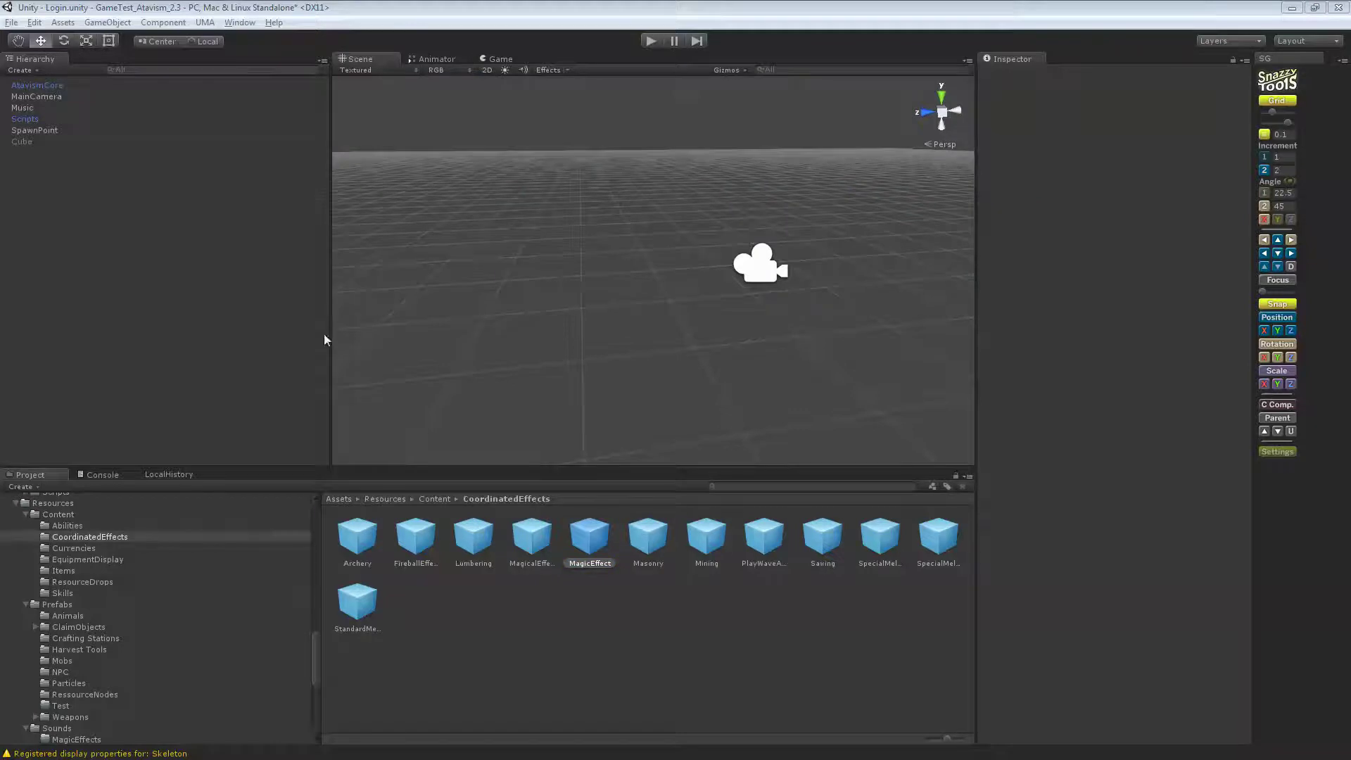
click(649, 42)
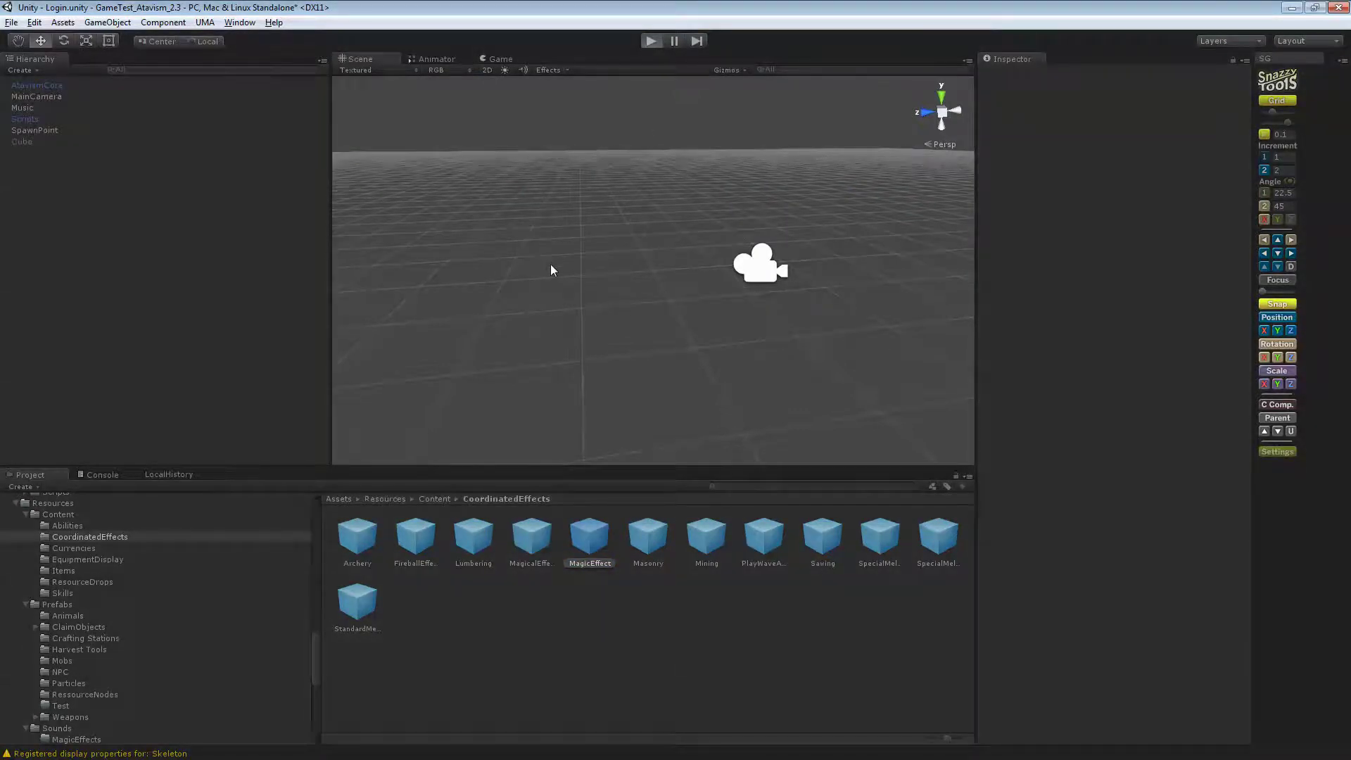
click(609, 265)
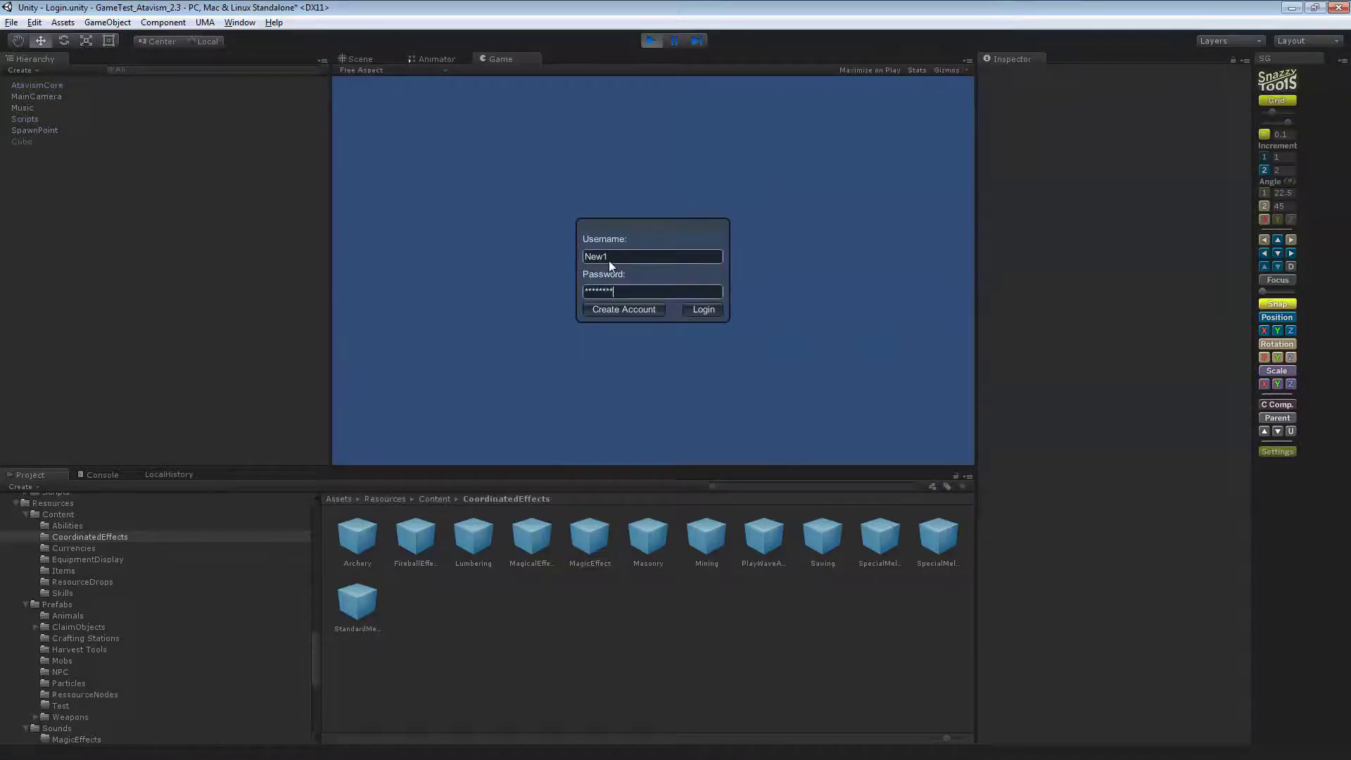
Log in, create the female Warrior Testinee, and enter the world with her
click(712, 308)
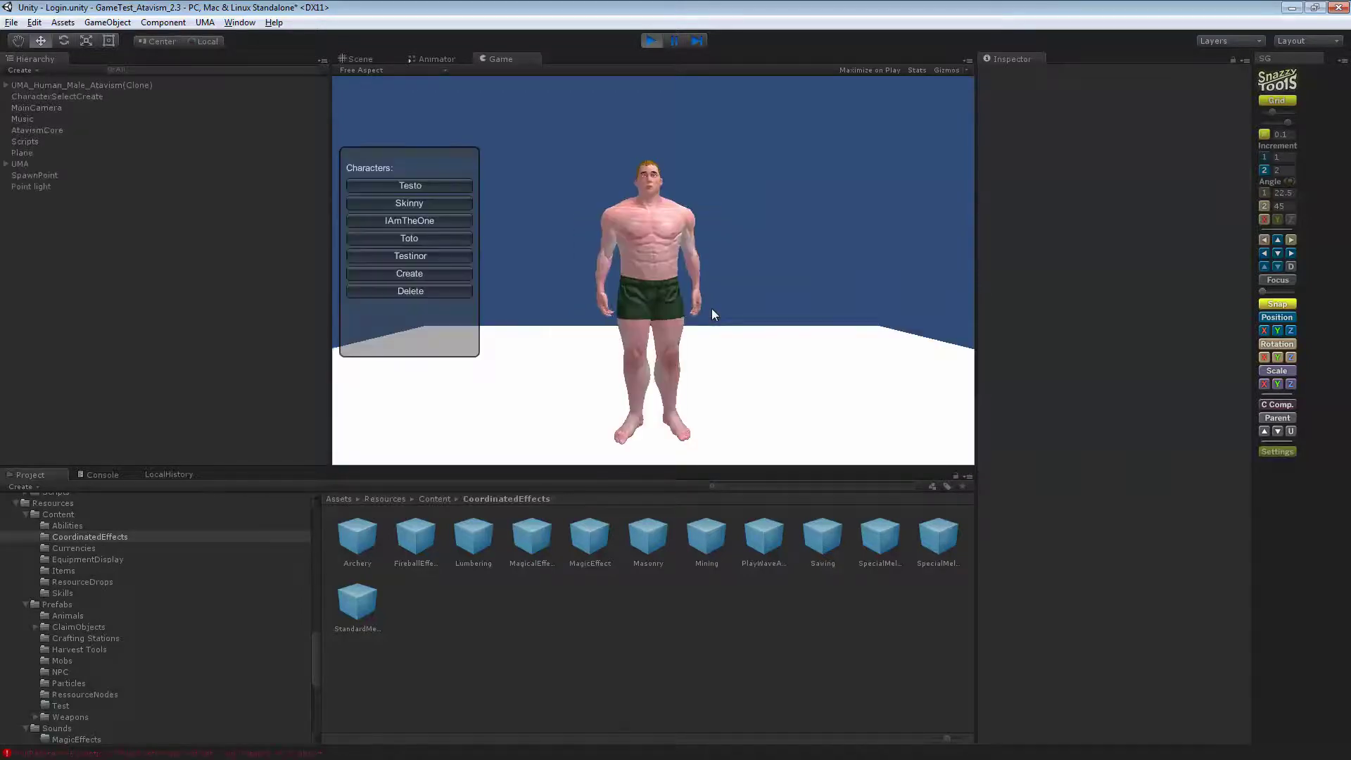
click(429, 278)
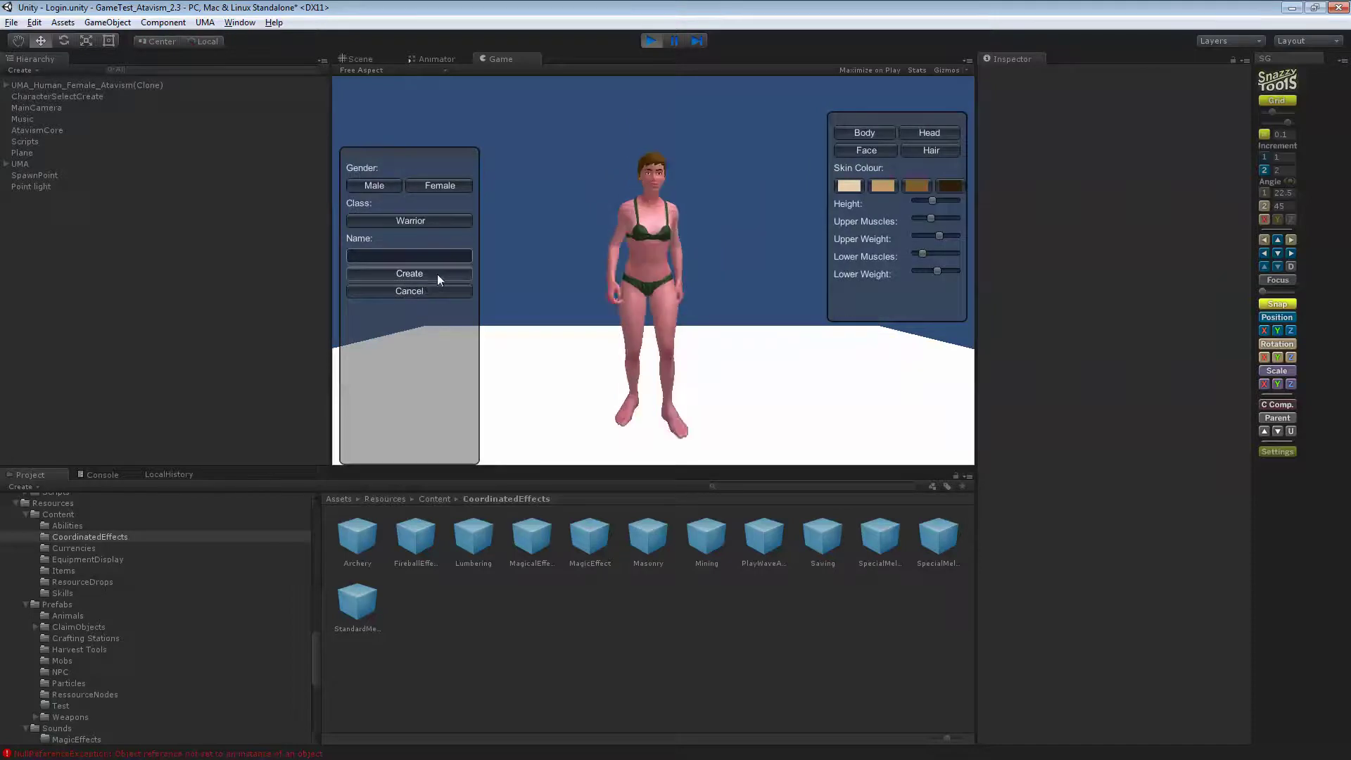
click(432, 254)
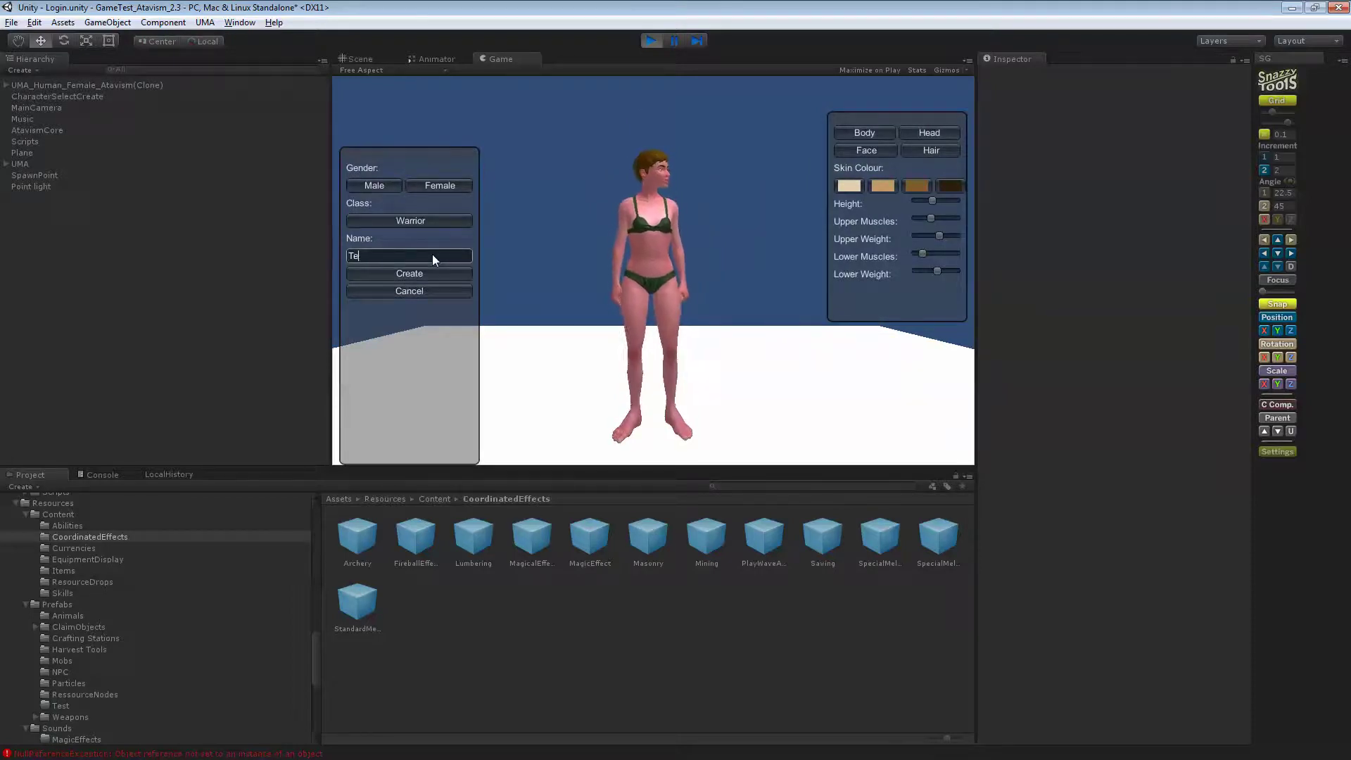
text(Testinee)
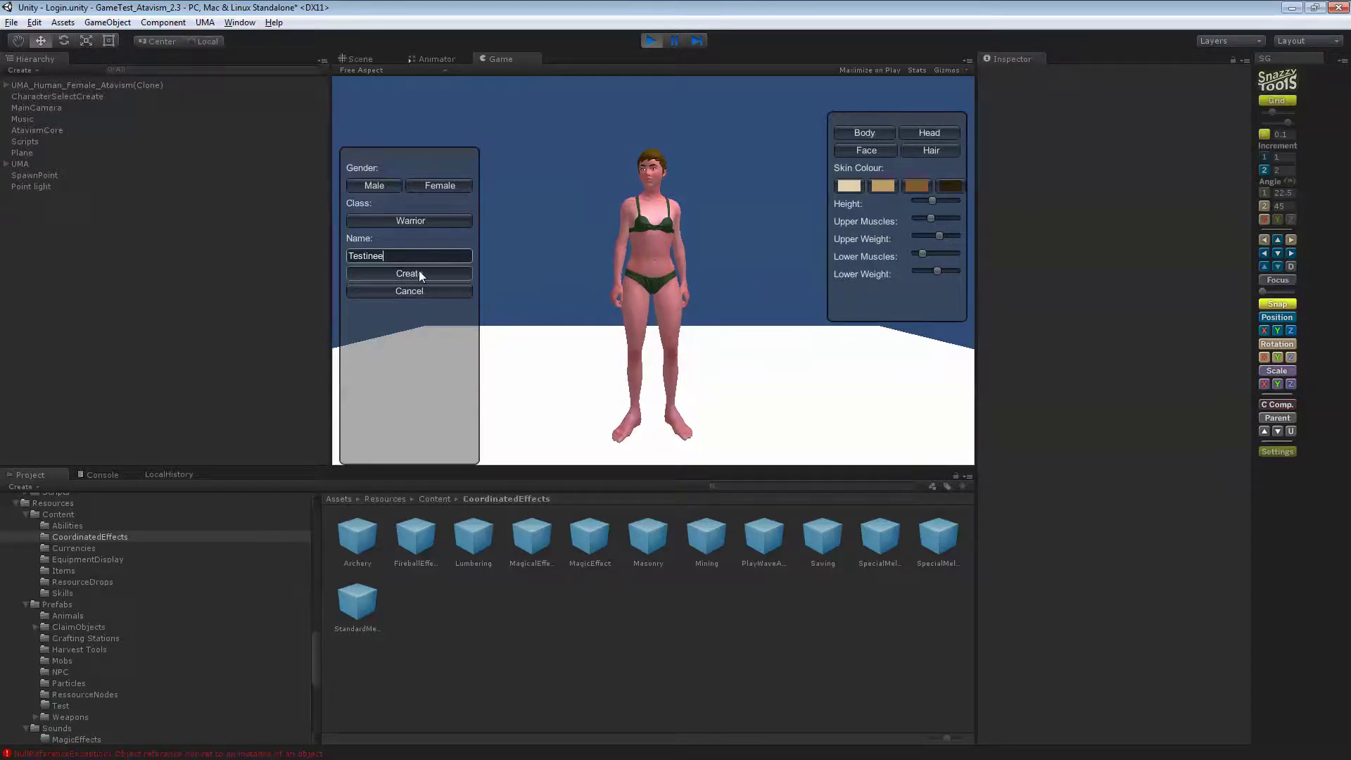
click(419, 270)
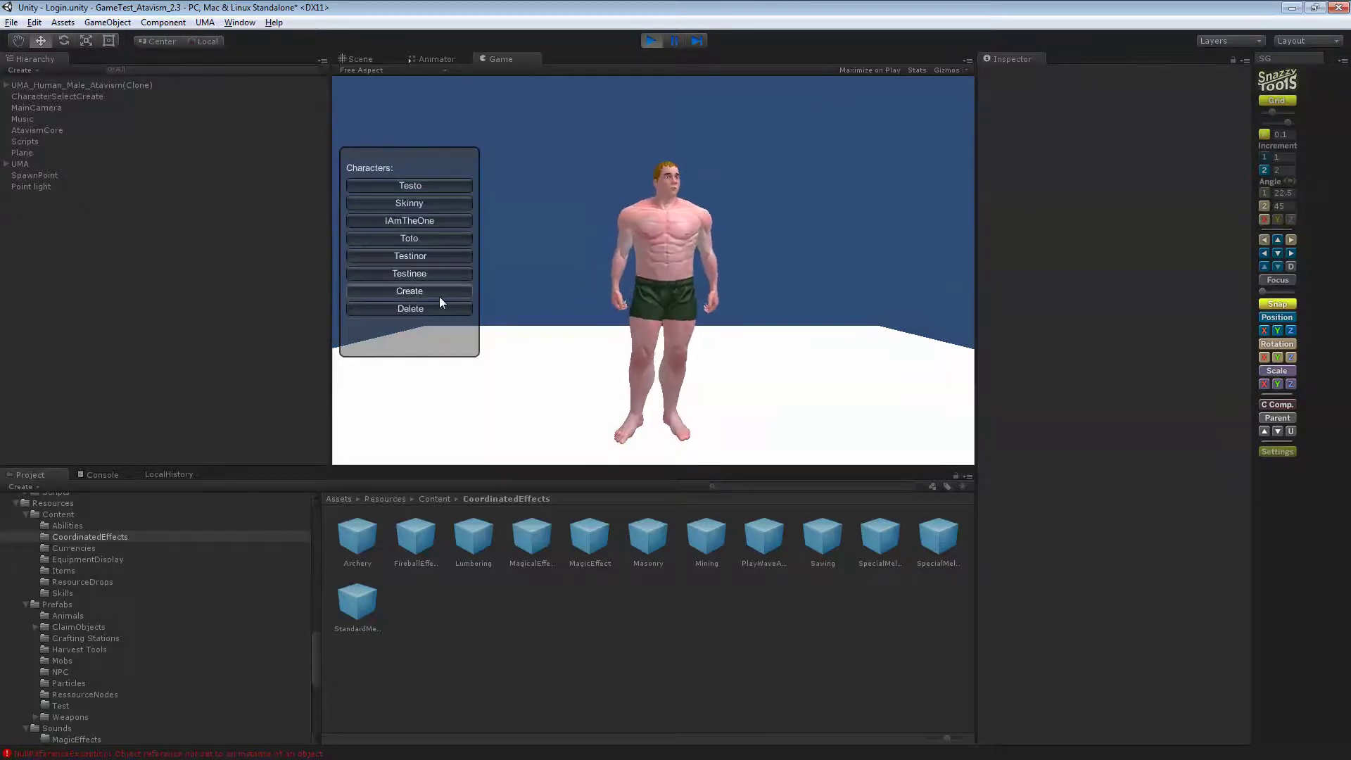
click(423, 277)
click(652, 444)
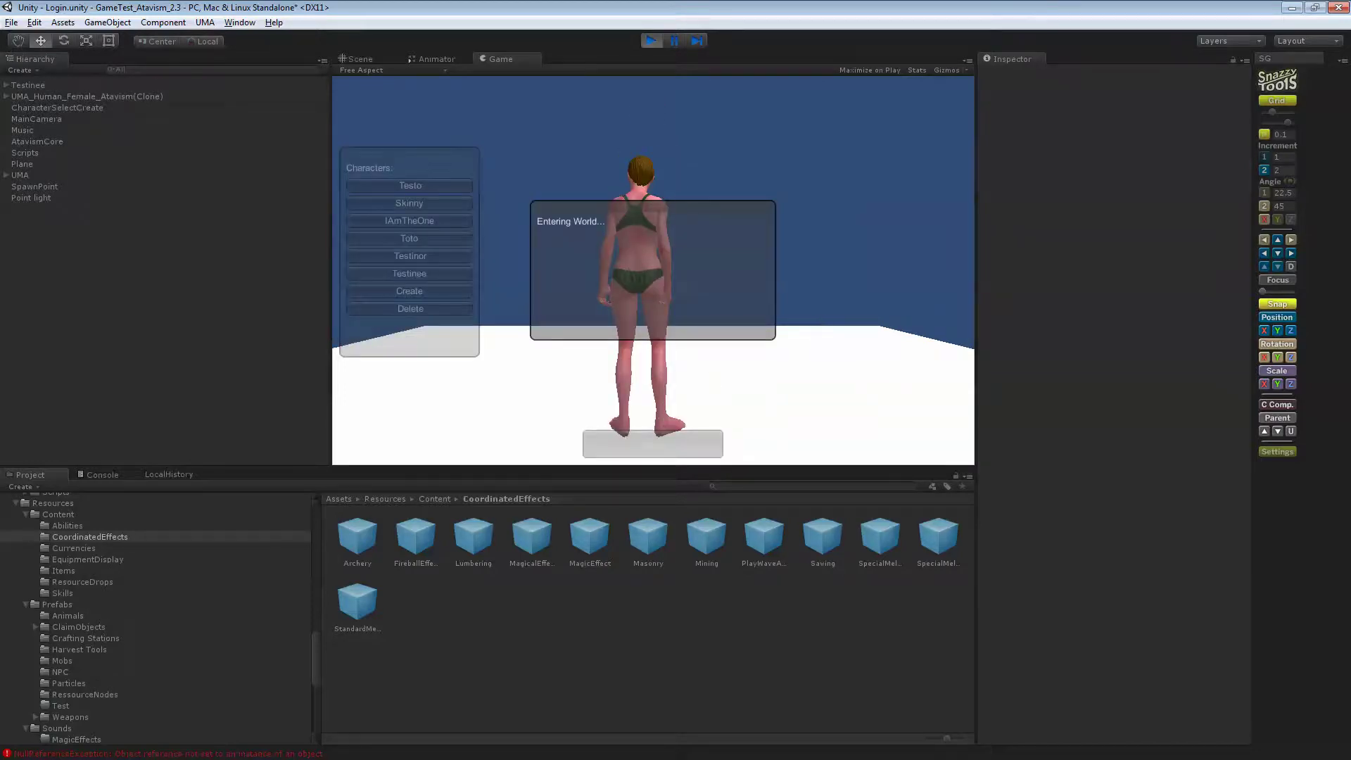
Cast Minor Heal four times with hotkey 1 while orbiting the camera around Testinee
right_drag(528, 269, 654, 269)
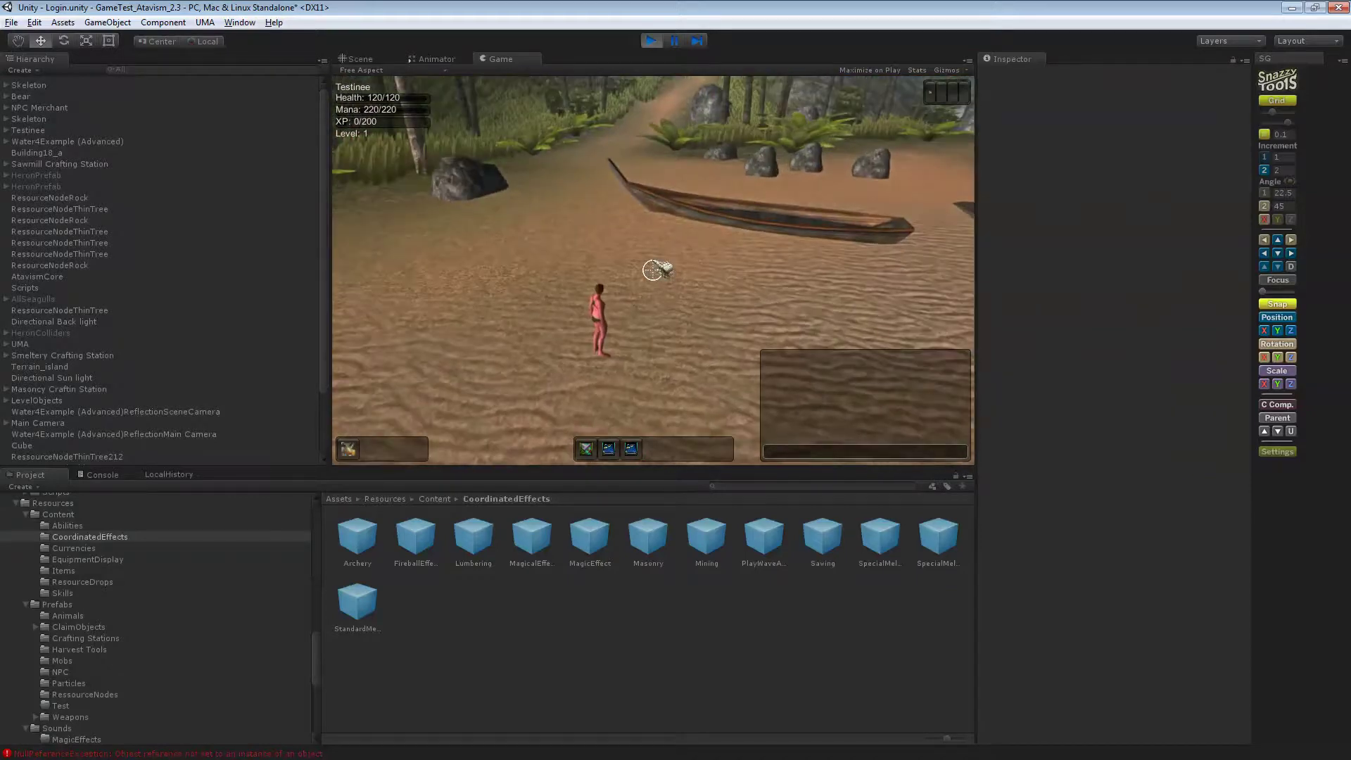
key(1)
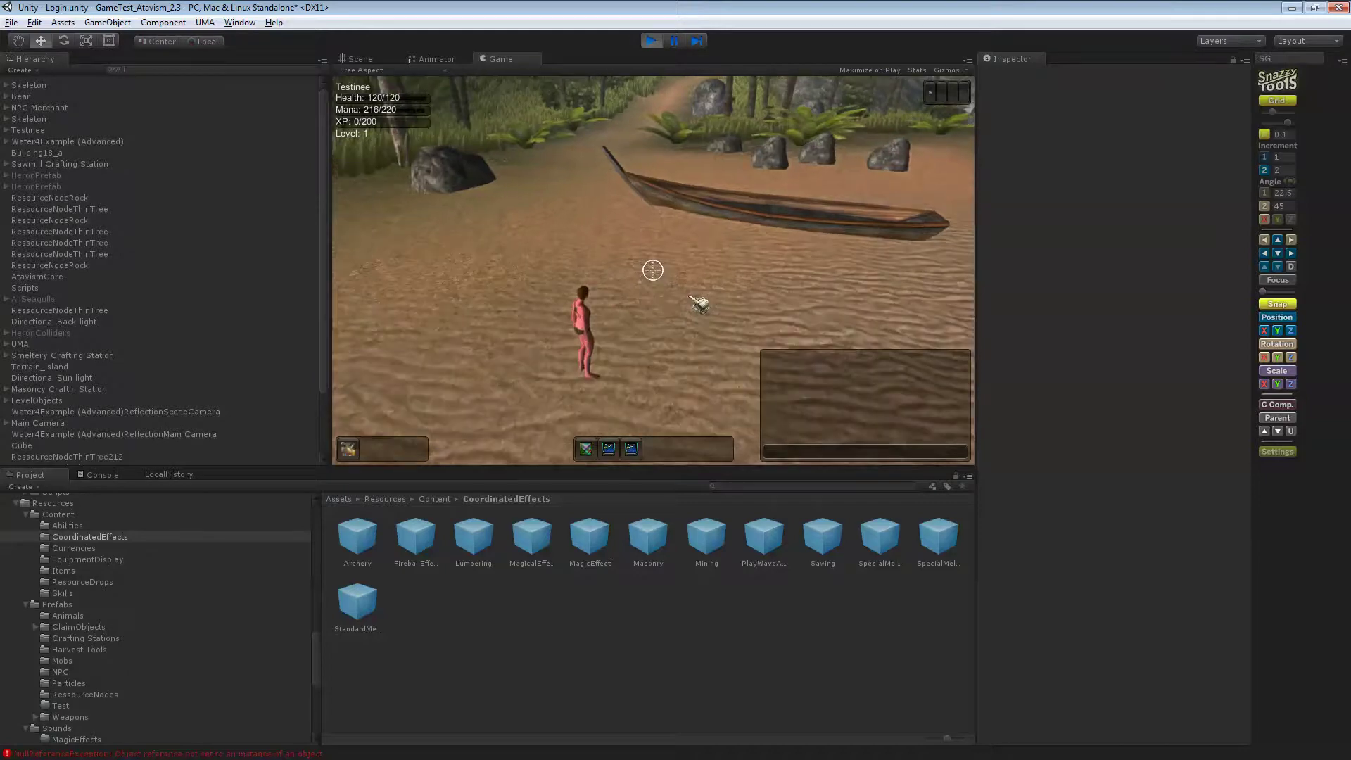
mouse_move(700, 304)
right_down()
mouse_move(654, 298)
mouse_move(659, 268)
right_up()
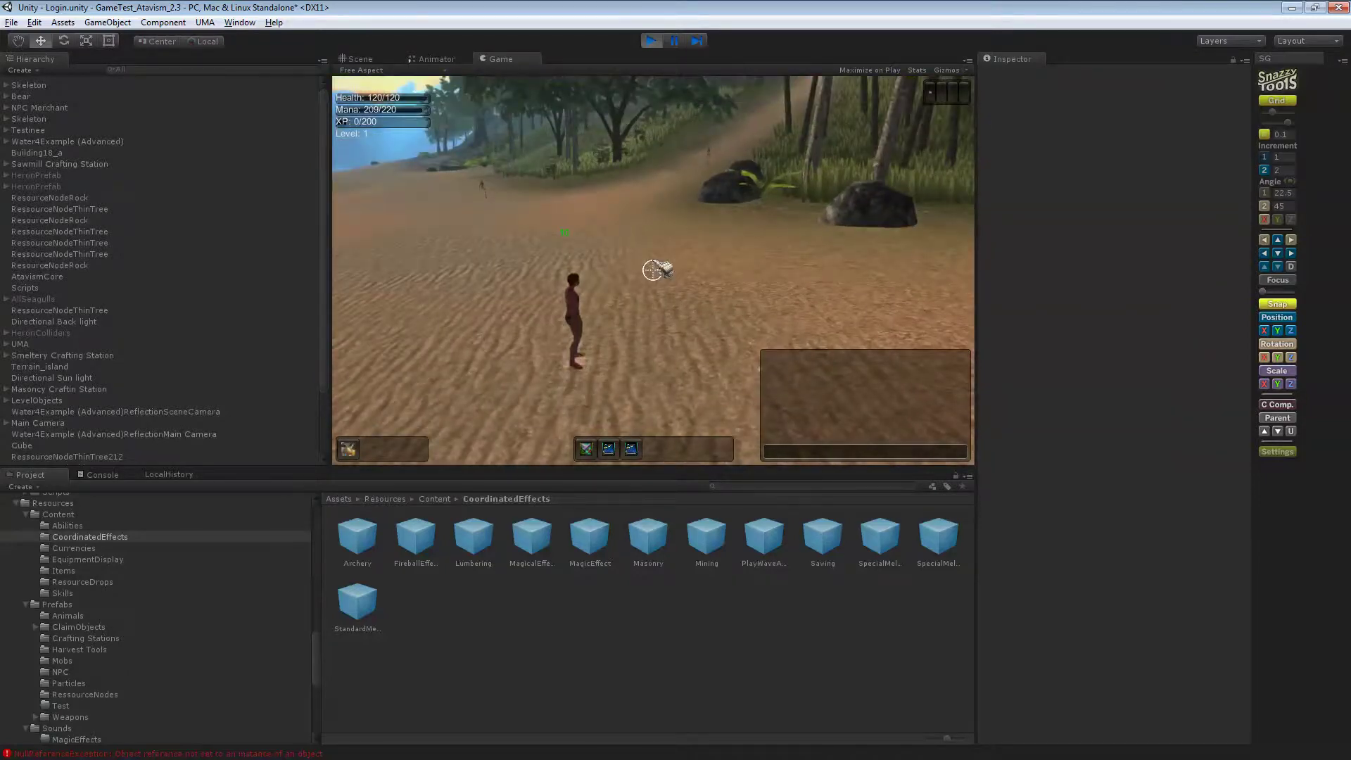
key(1)
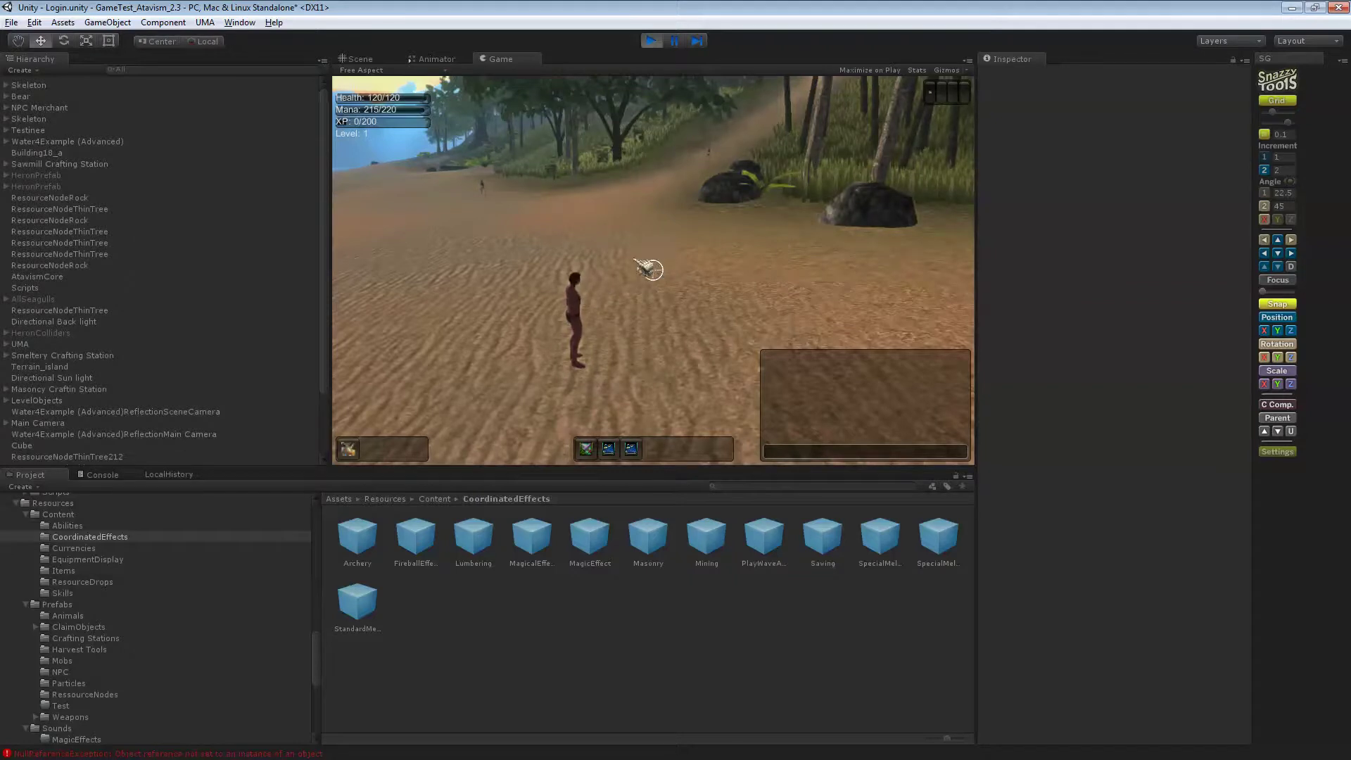
key(1)
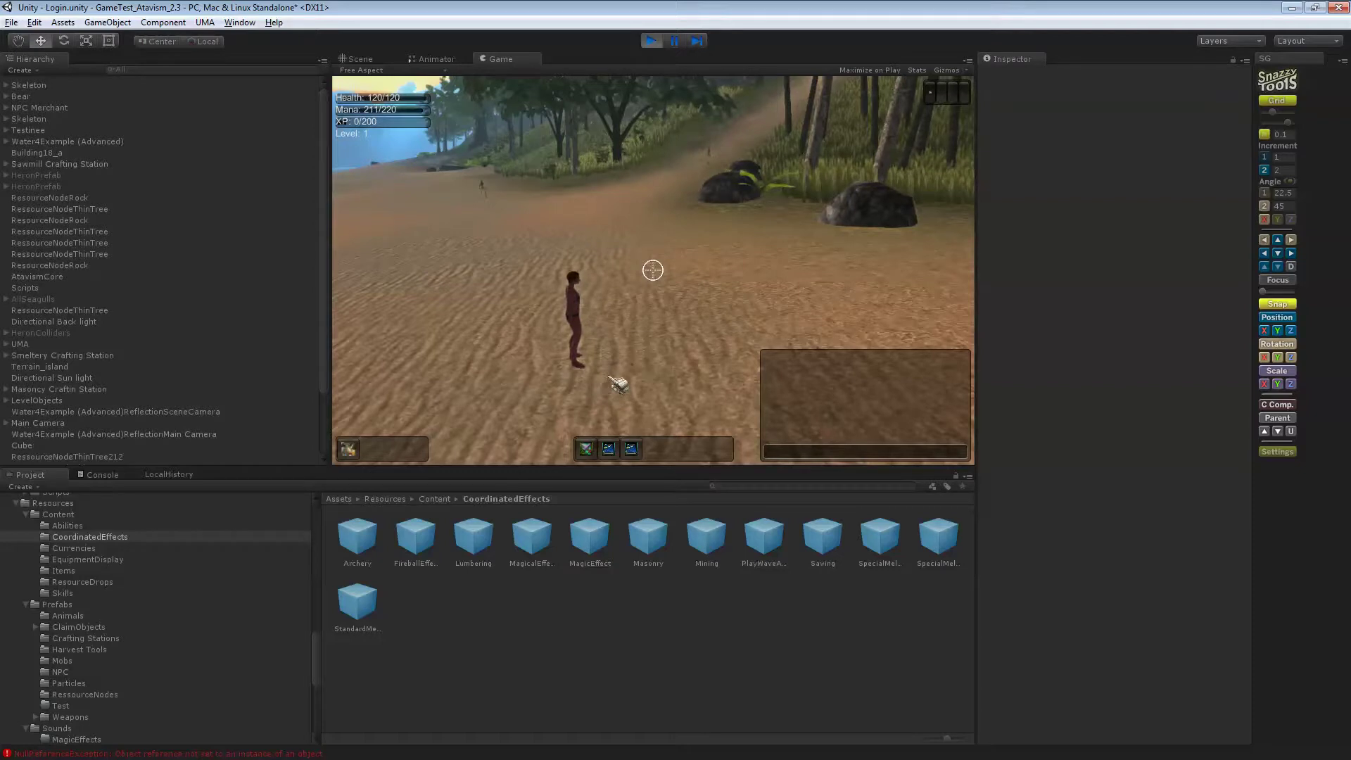
key(1)
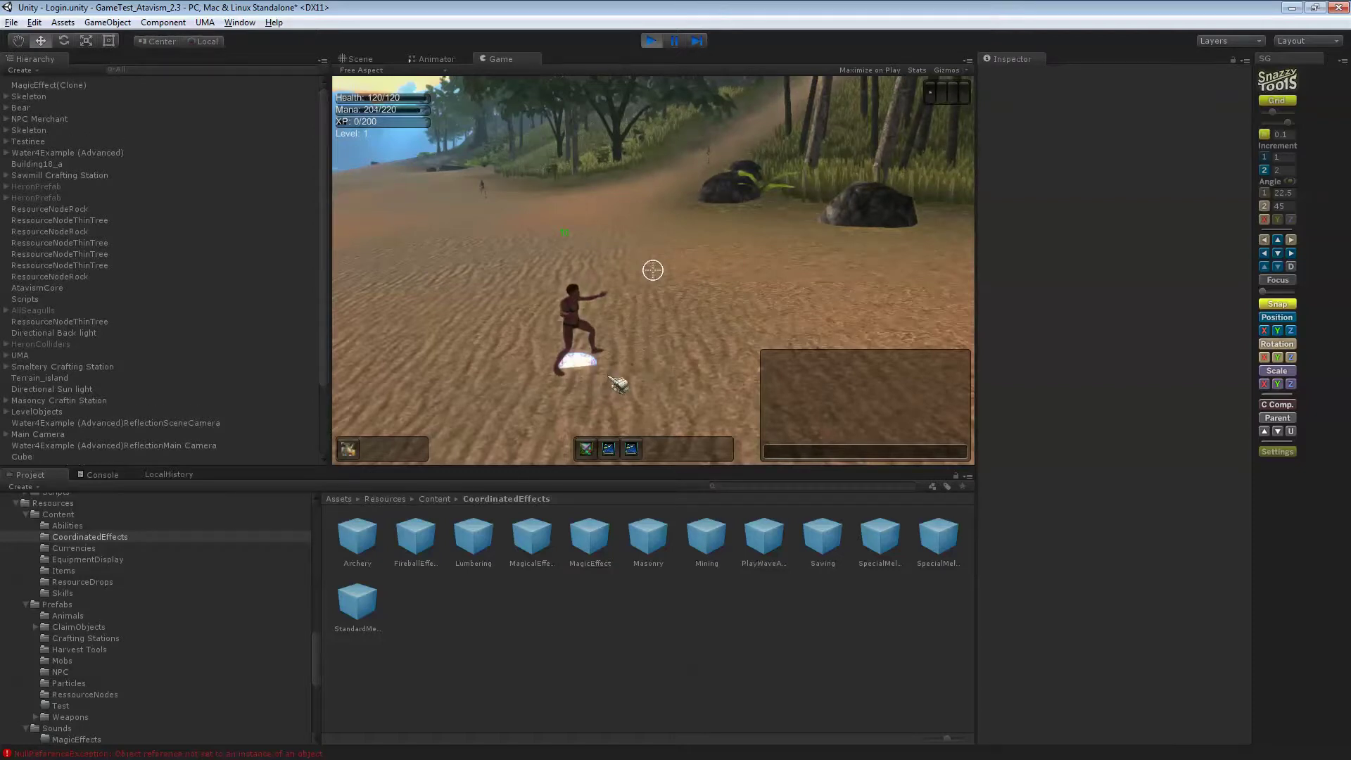